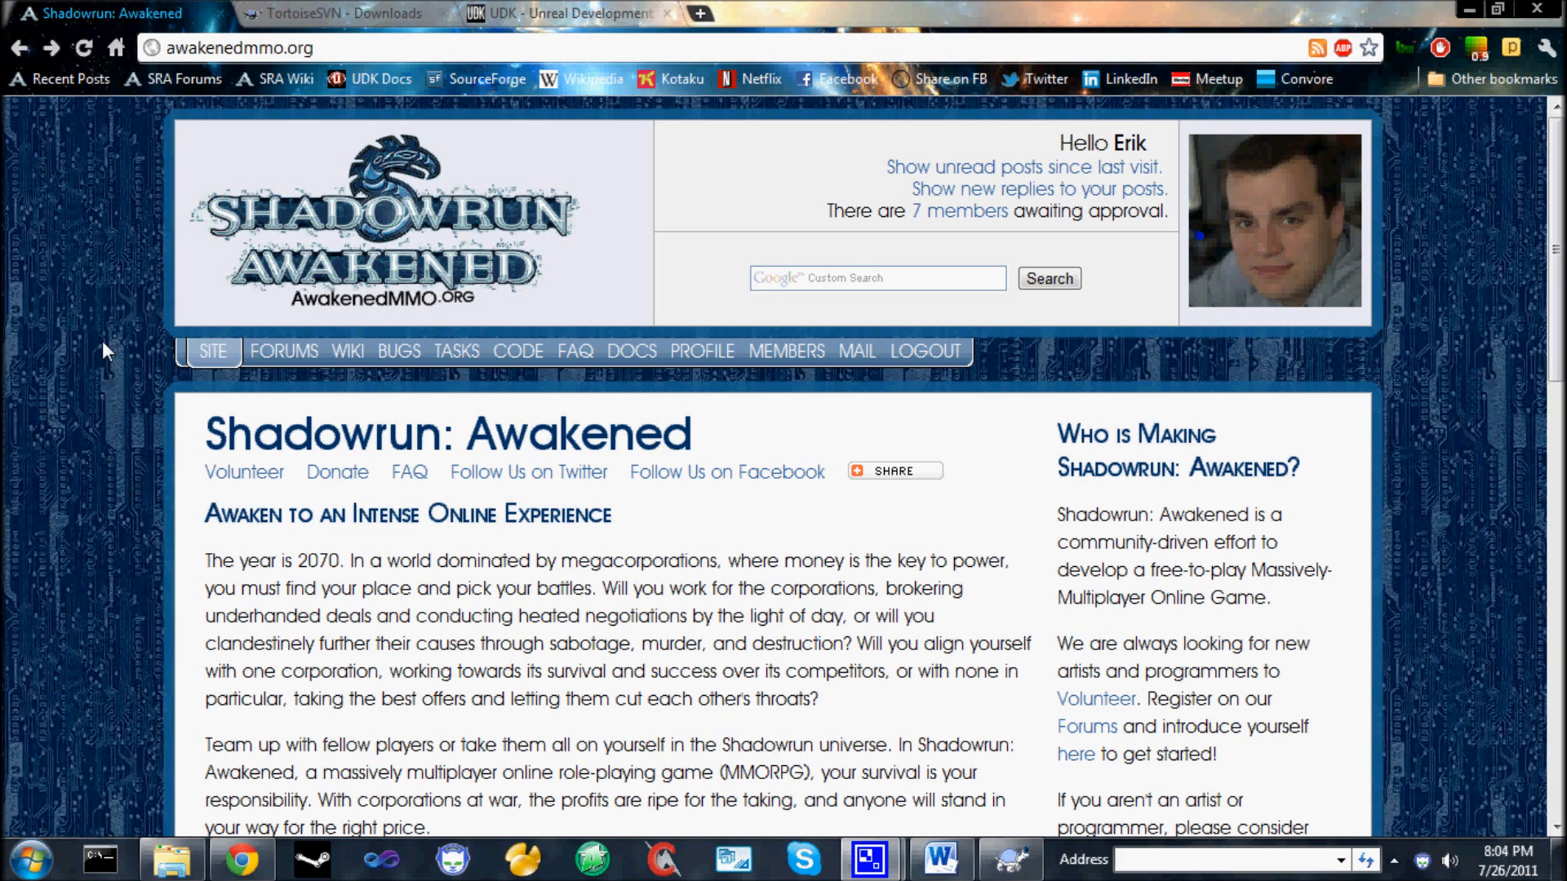
# Open the "How do I get started?" tutorials page from the Shadowrun: Awakened wiki.
pyautogui.click(356, 354)
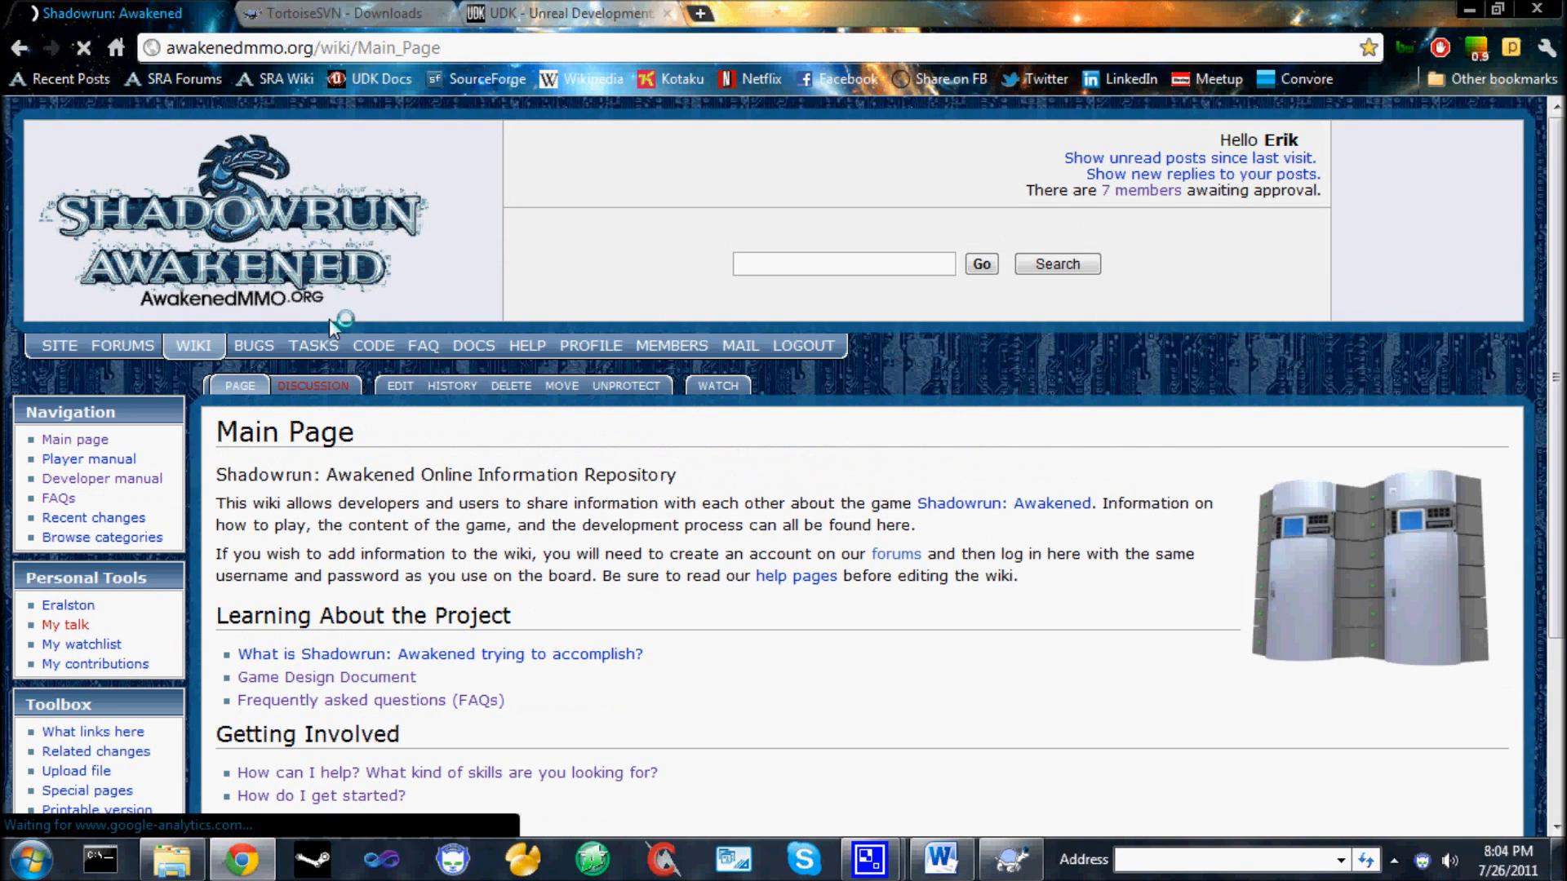
pyautogui.scroll(-3, 523, 465)
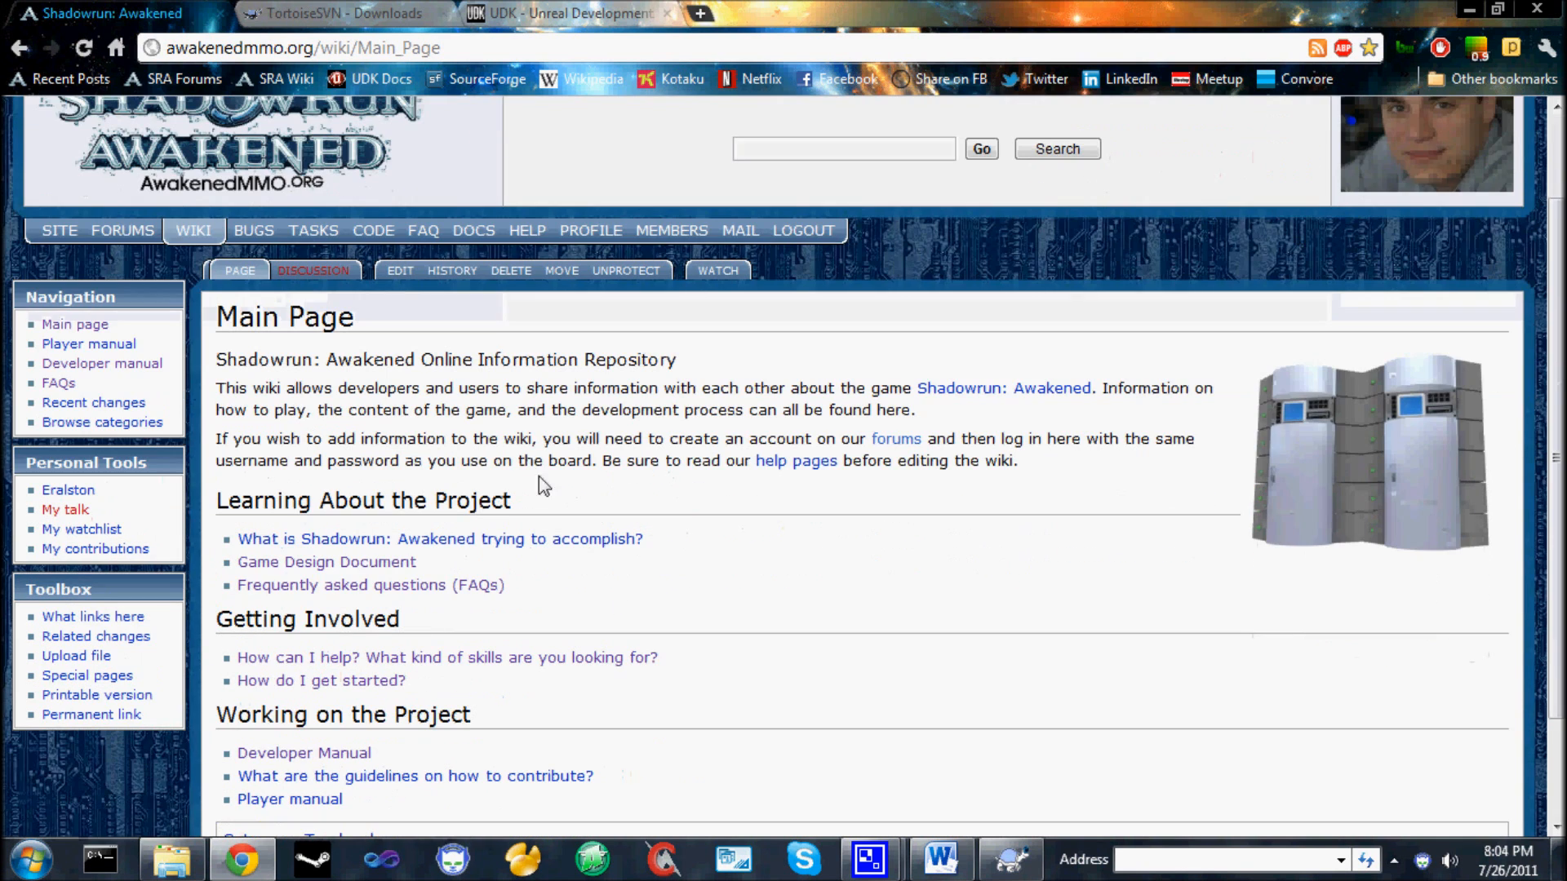
pyautogui.click(364, 684)
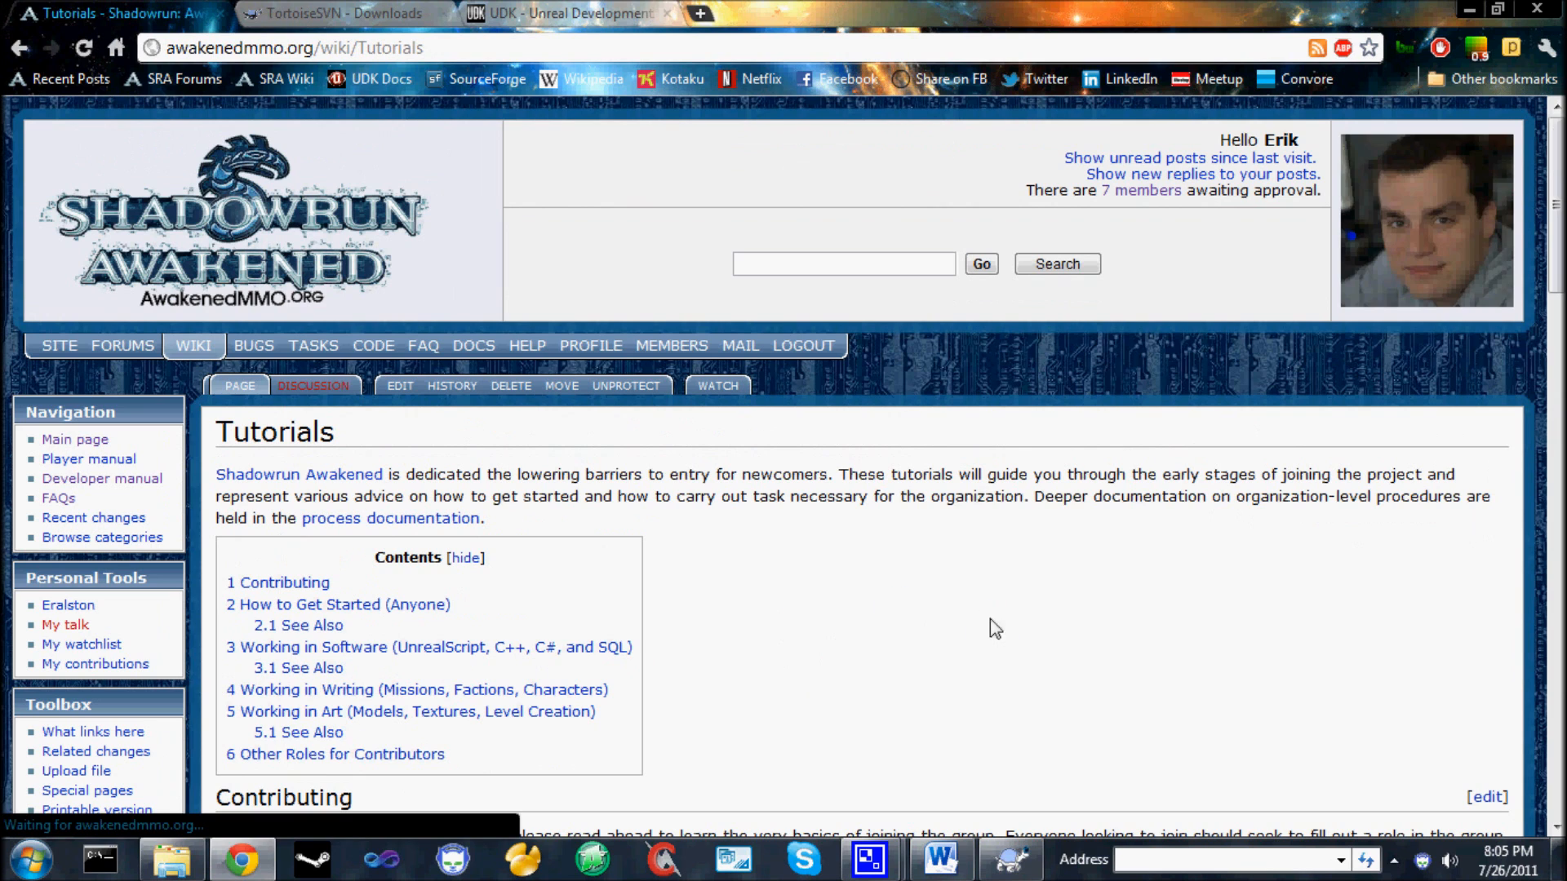
# Read through the tutorials page from Contributing down to the Working in Software instructions.
pyautogui.scroll(-1, 967, 604)
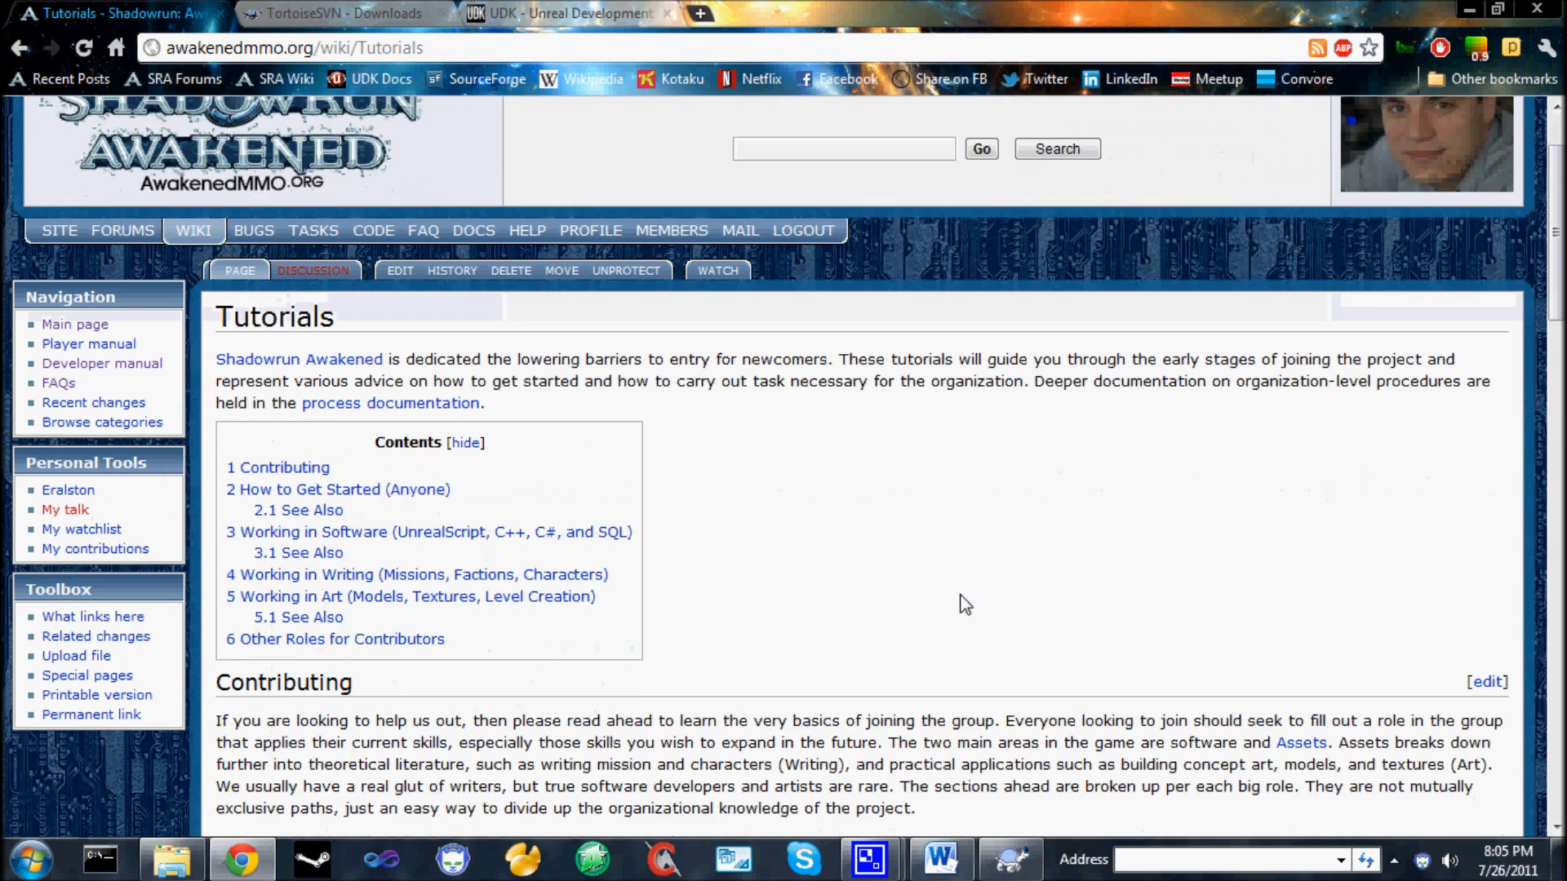
pyautogui.scroll(-1, 966, 604)
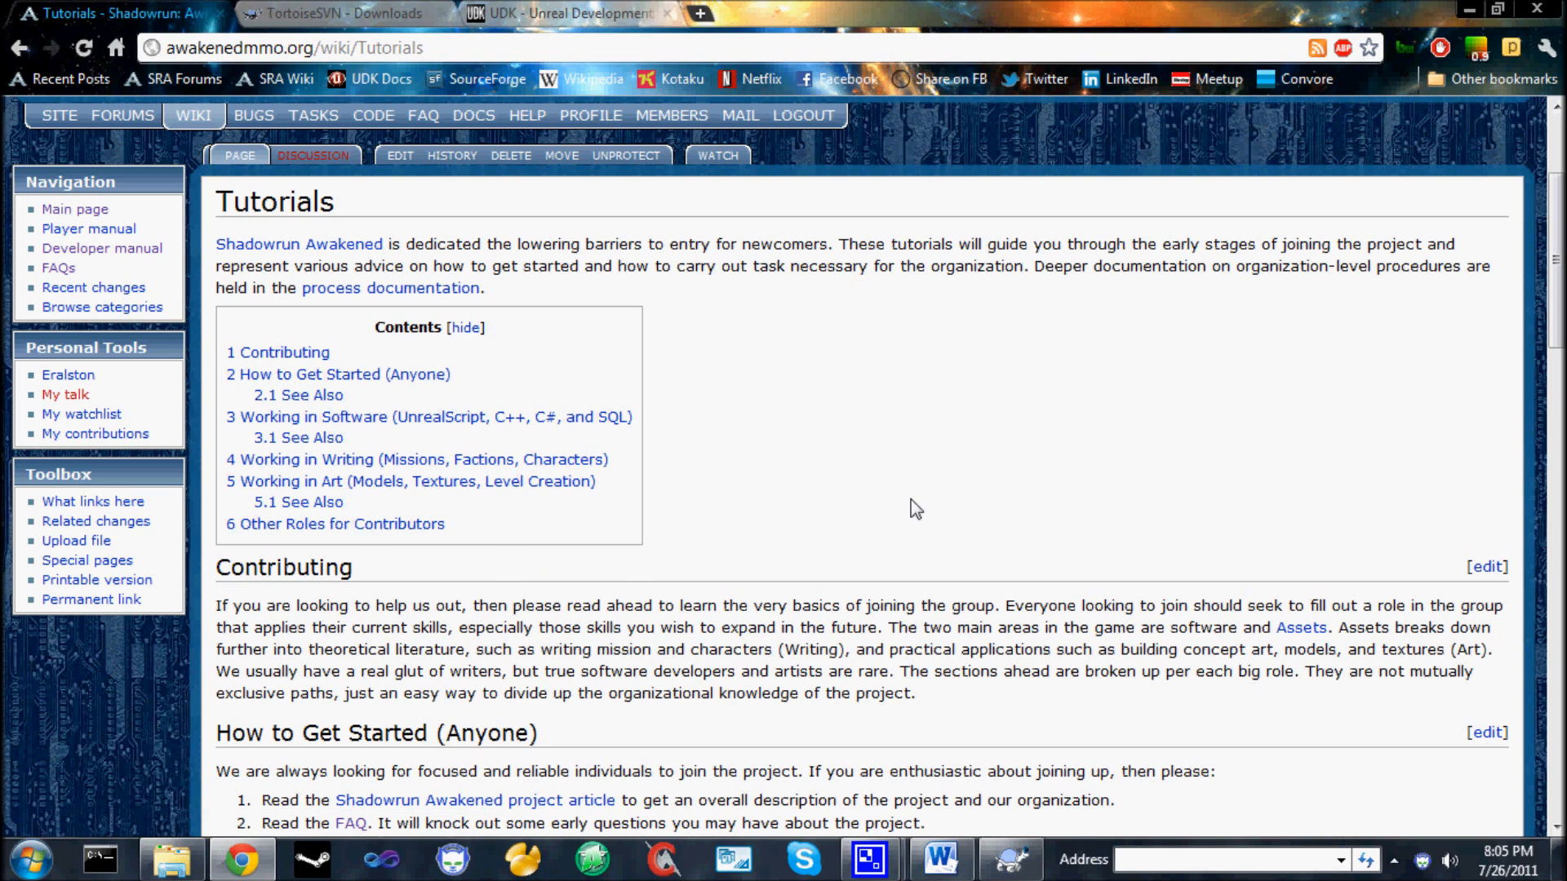
pyautogui.scroll(-2, 916, 509)
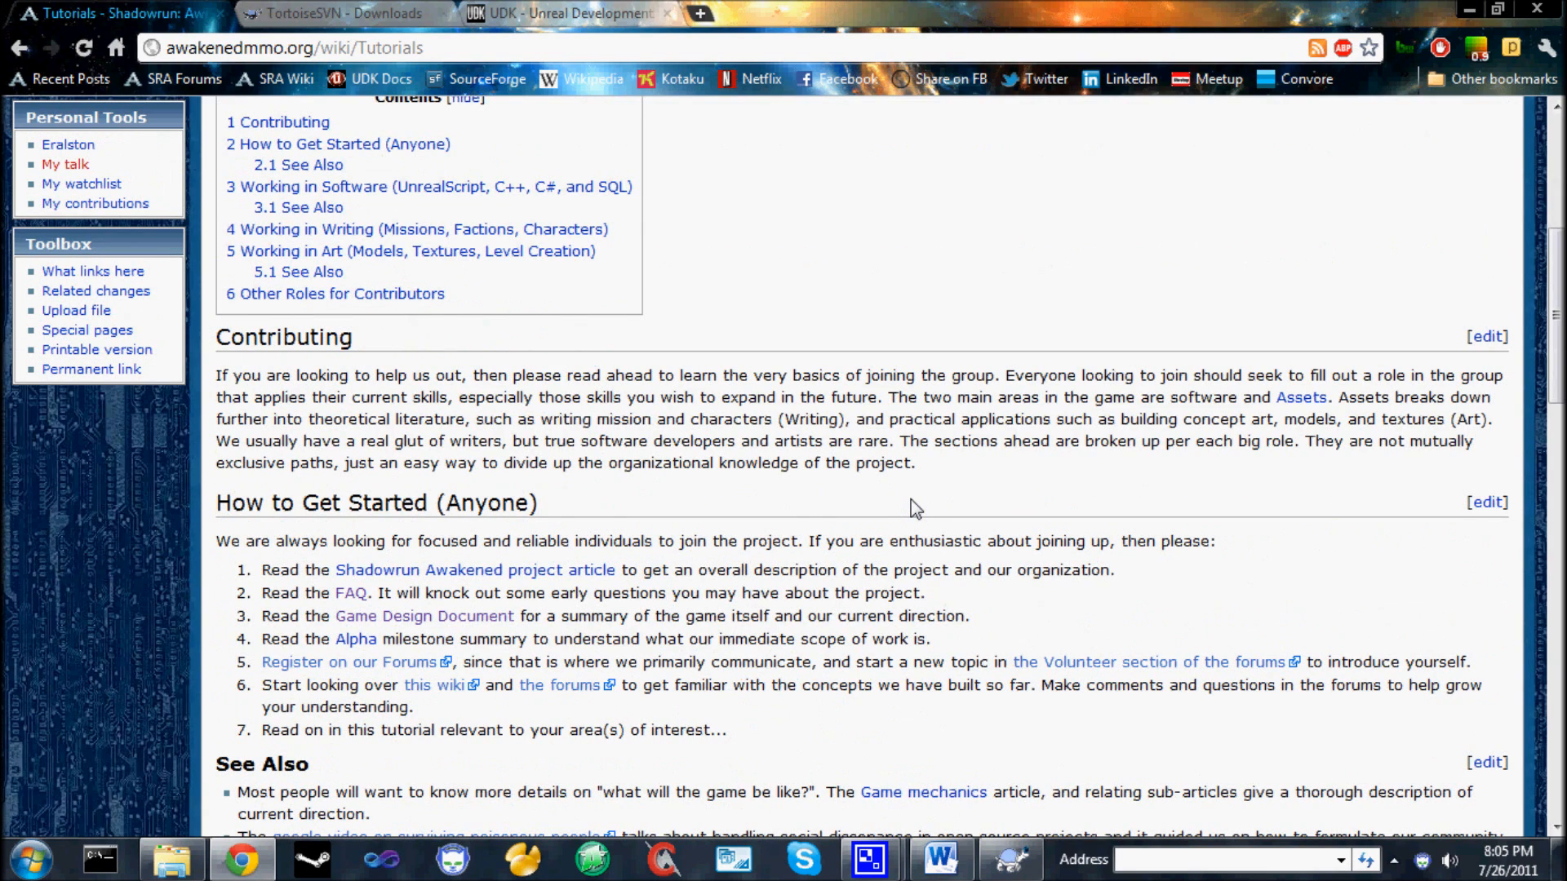
pyautogui.scroll(-1, 916, 509)
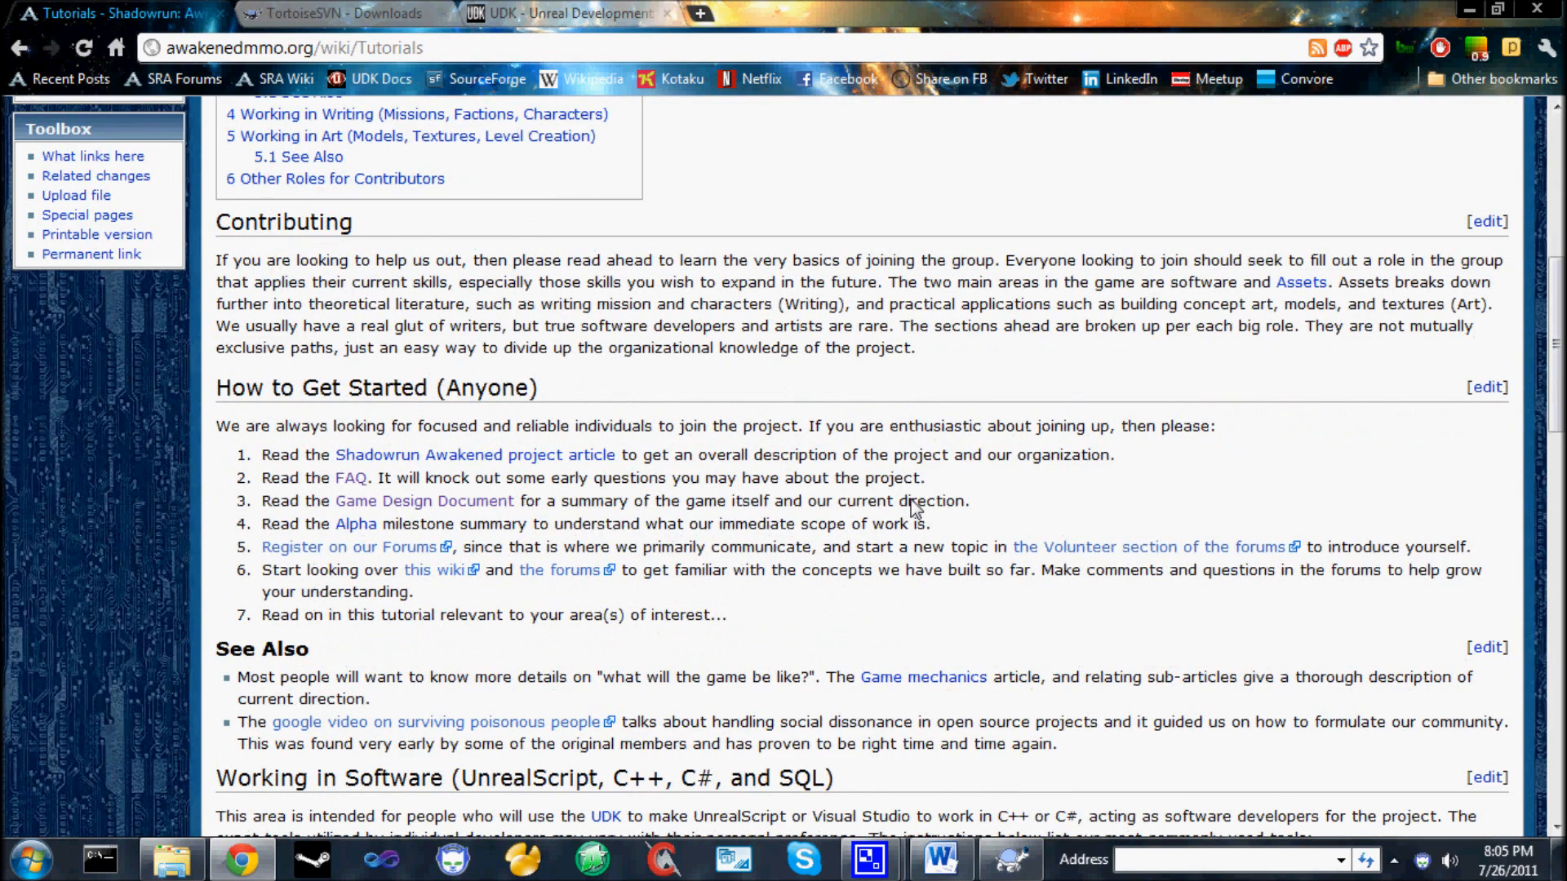
pyautogui.scroll(-1, 916, 509)
pyautogui.scroll(-1, 916, 510)
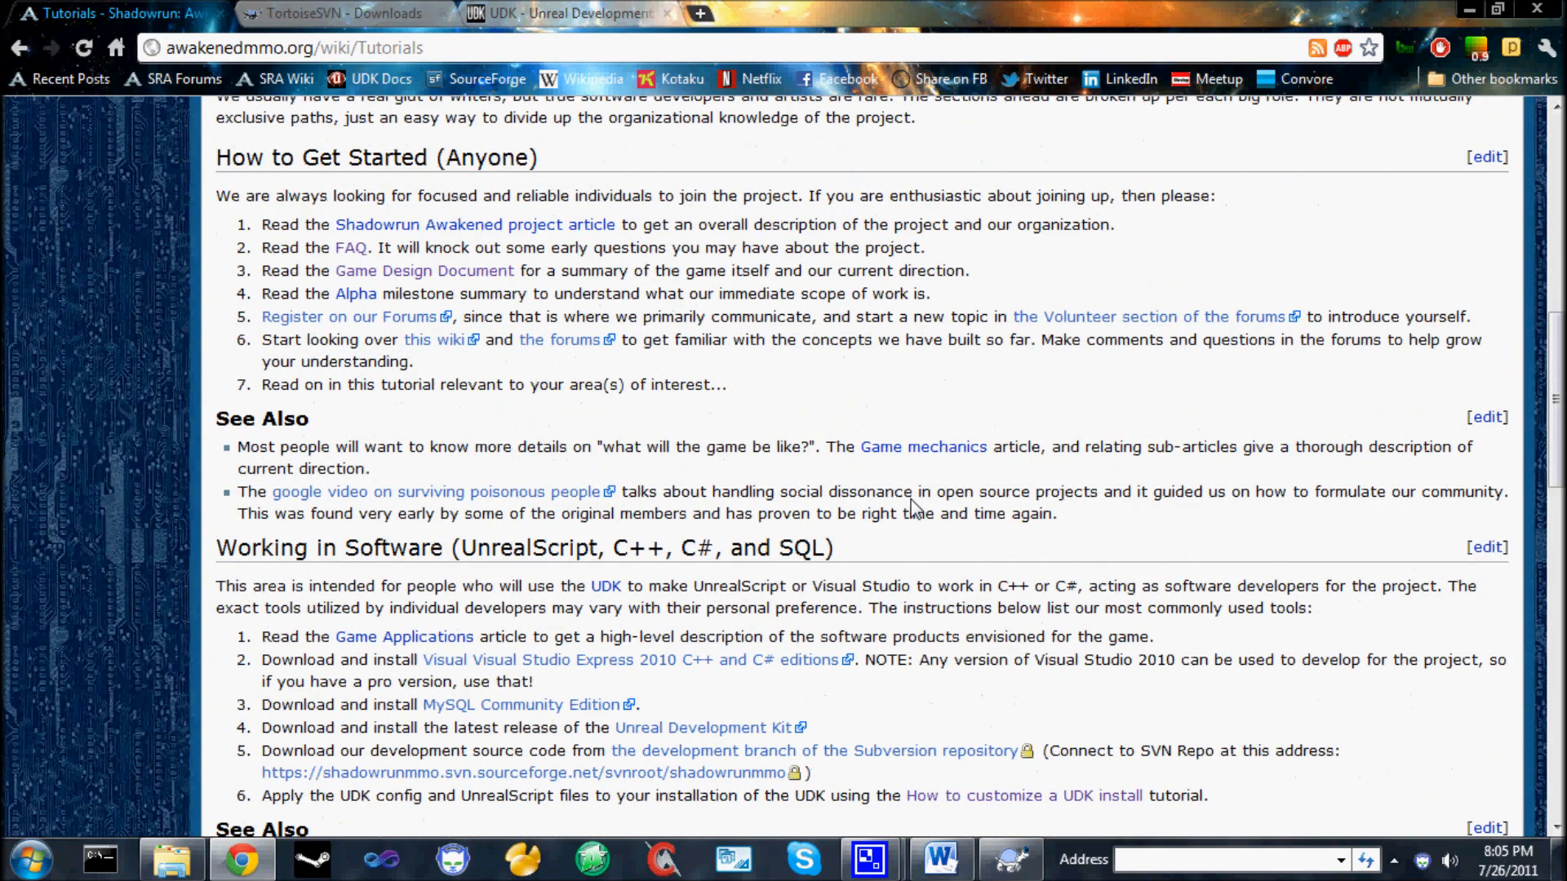
pyautogui.scroll(-1, 916, 509)
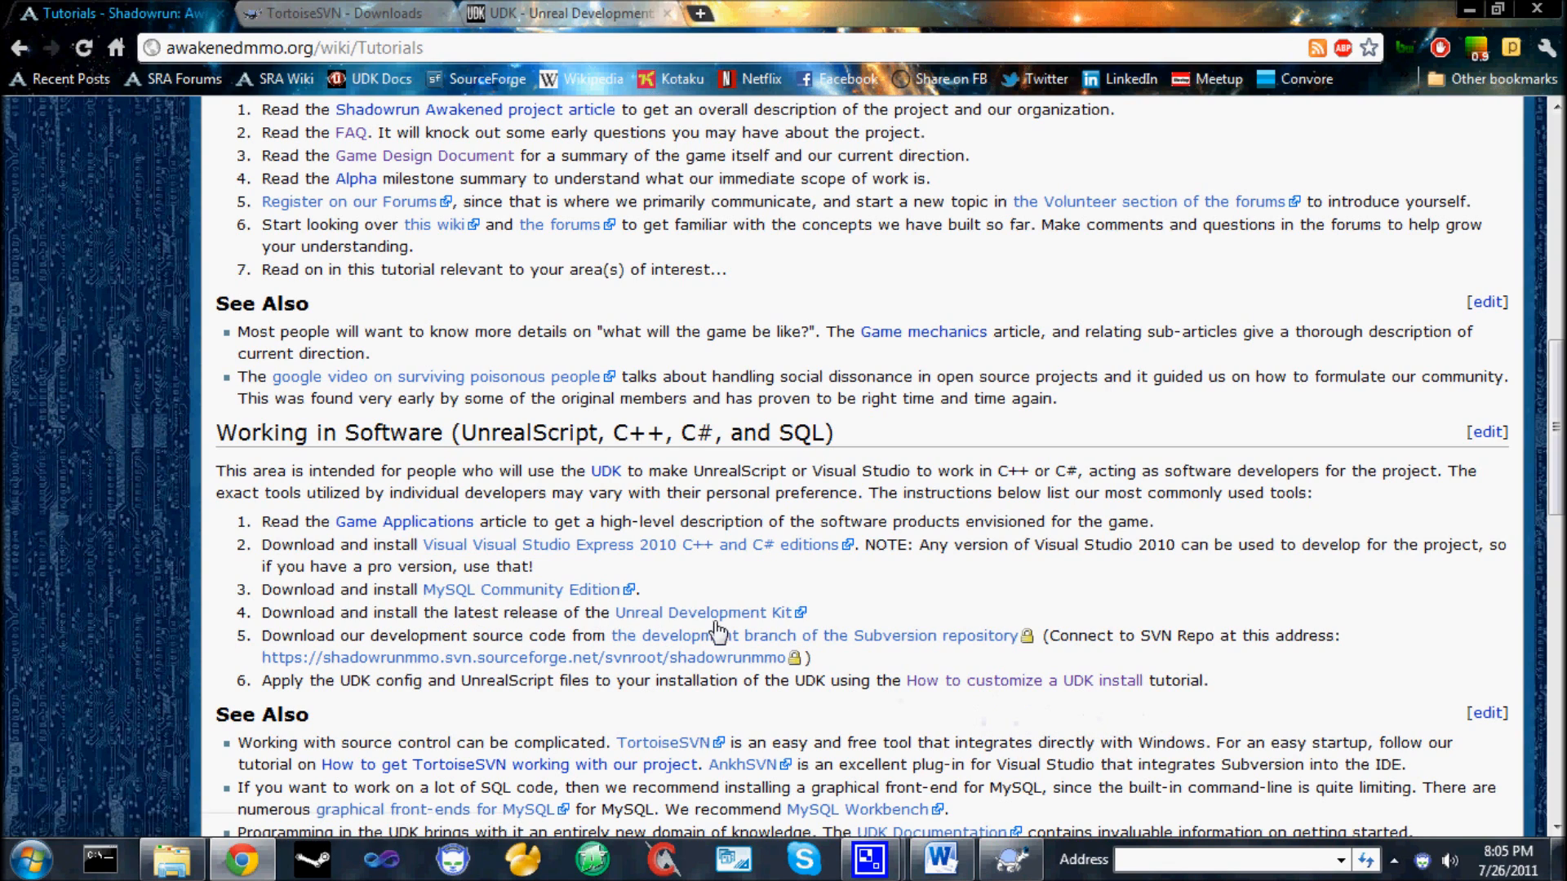
# Open the Unreal Development Kit download page on udk.com and review the Download Latest Release and Previous Versions lists.
pyautogui.click(523, 10)
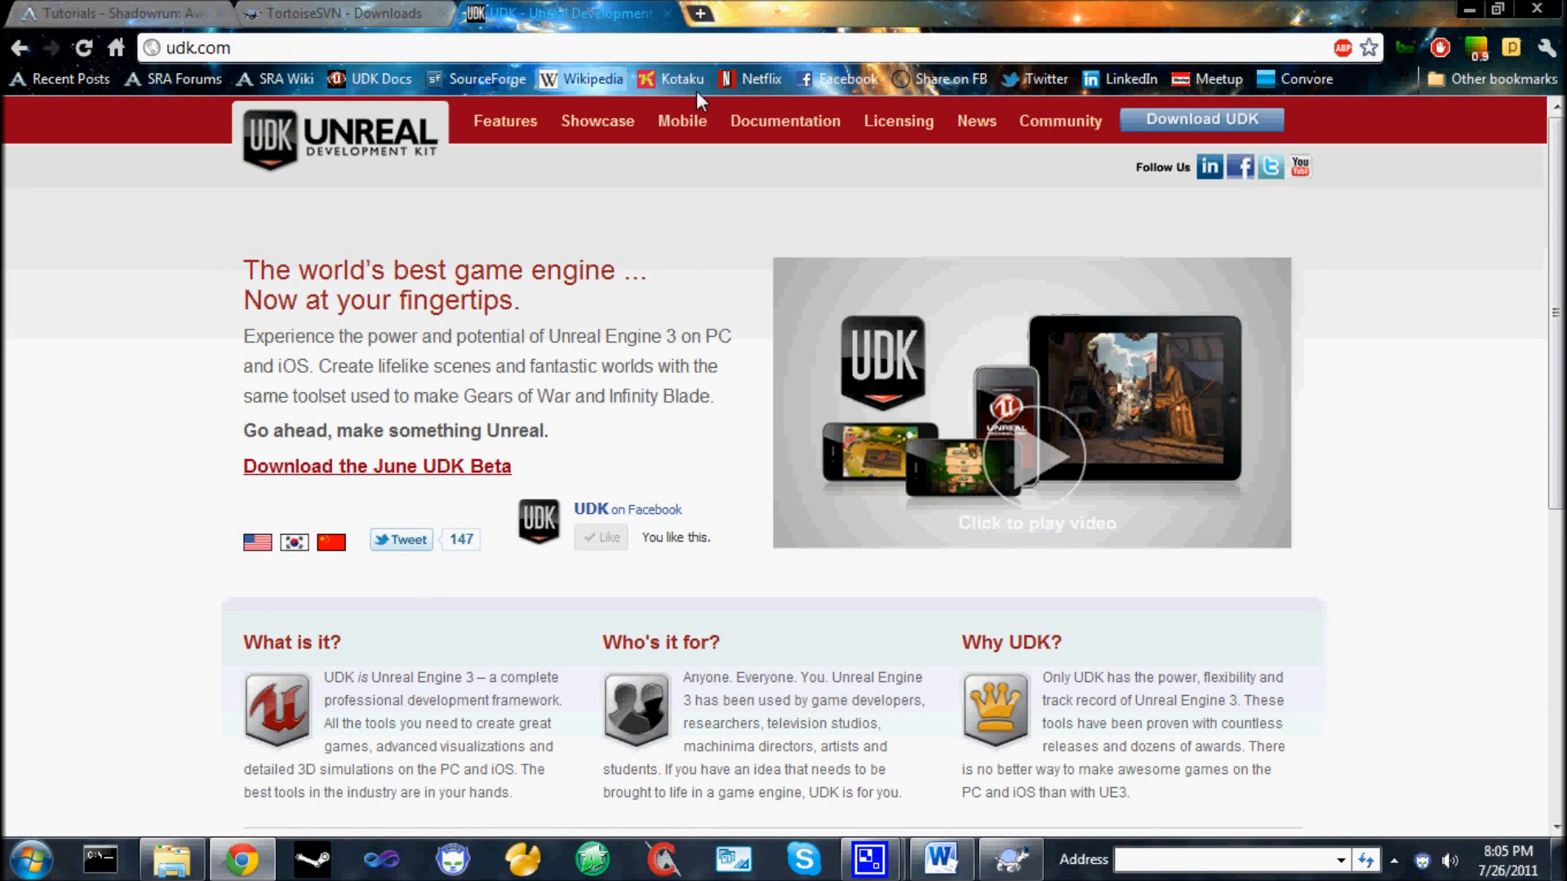
pyautogui.click(1213, 124)
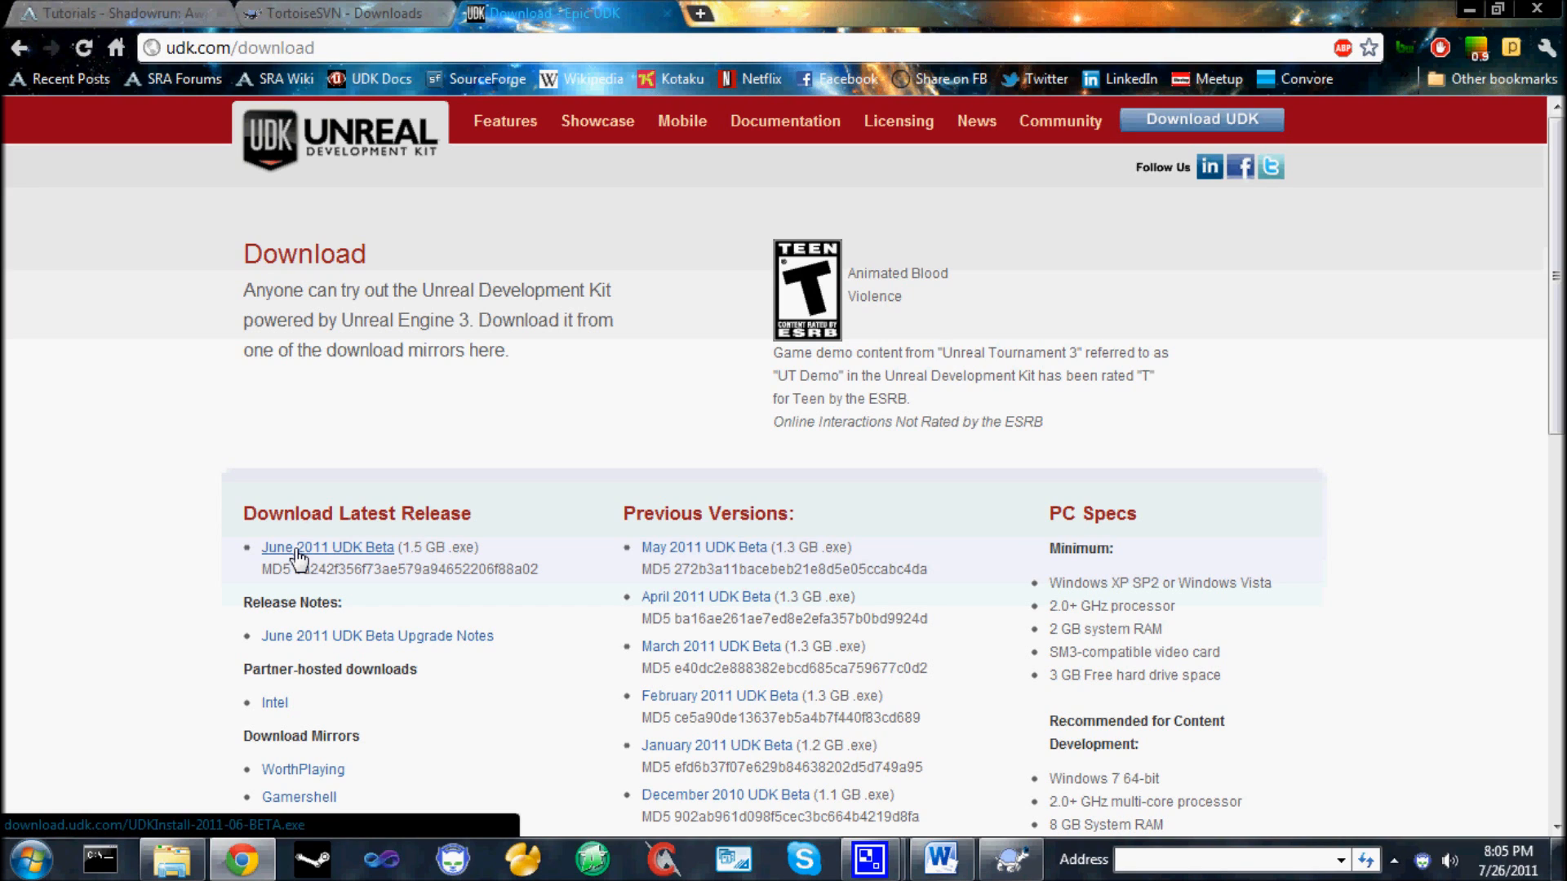
pyautogui.moveTo(243, 514); pyautogui.dragTo(506, 507)
pyautogui.click(488, 514)
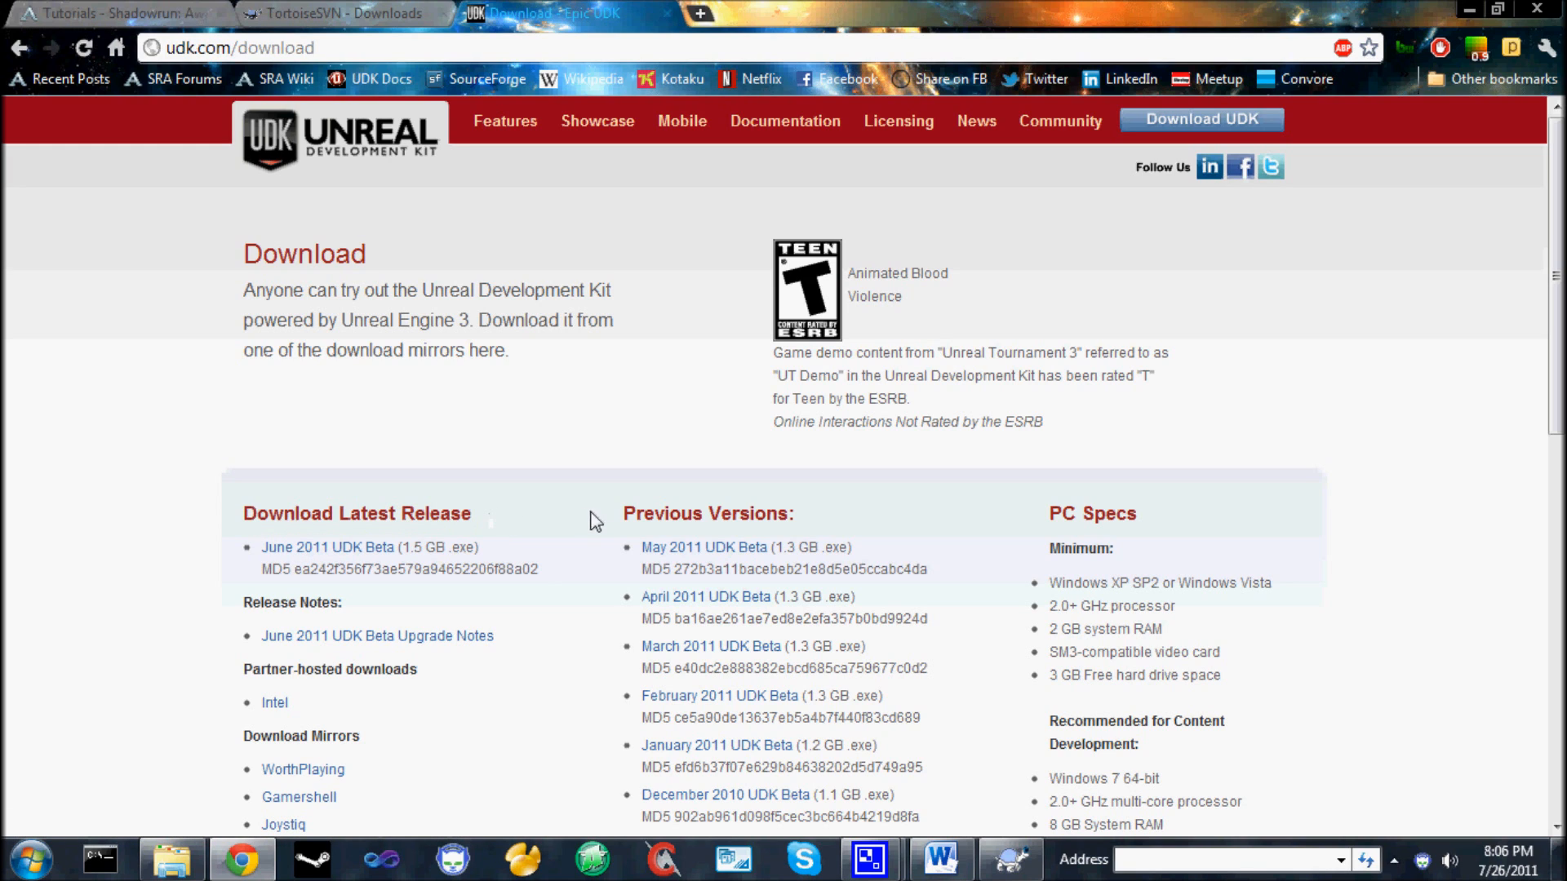
pyautogui.moveTo(622, 510)
pyautogui.mouseDown()
pyautogui.moveTo(837, 516)
pyautogui.moveTo(598, 514)
pyautogui.moveTo(630, 512)
pyautogui.mouseUp()
pyautogui.click(808, 519)
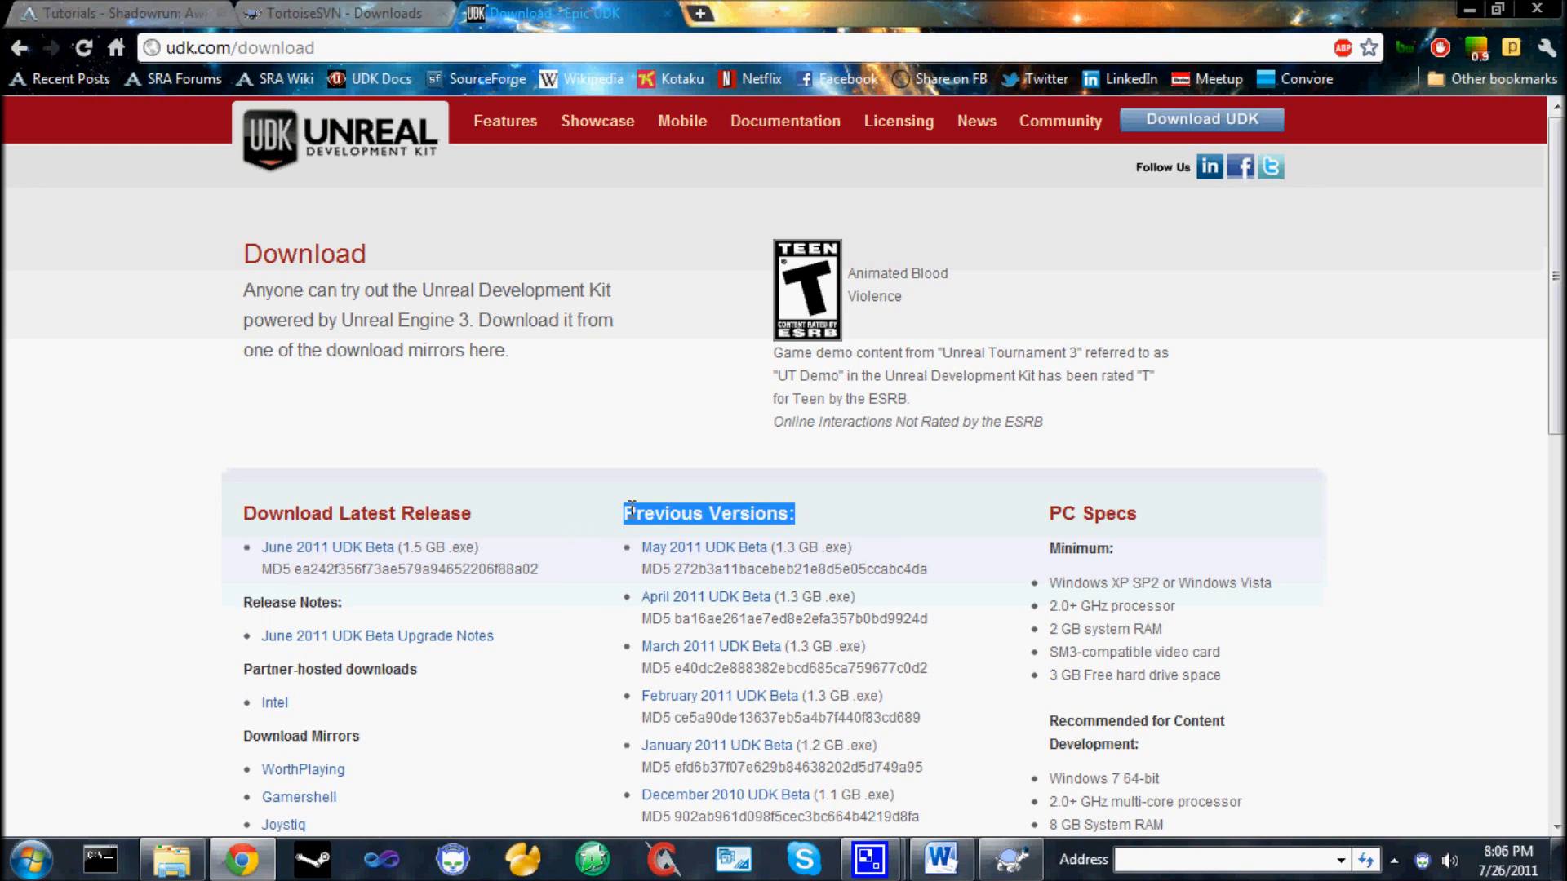
pyautogui.click(873, 527)
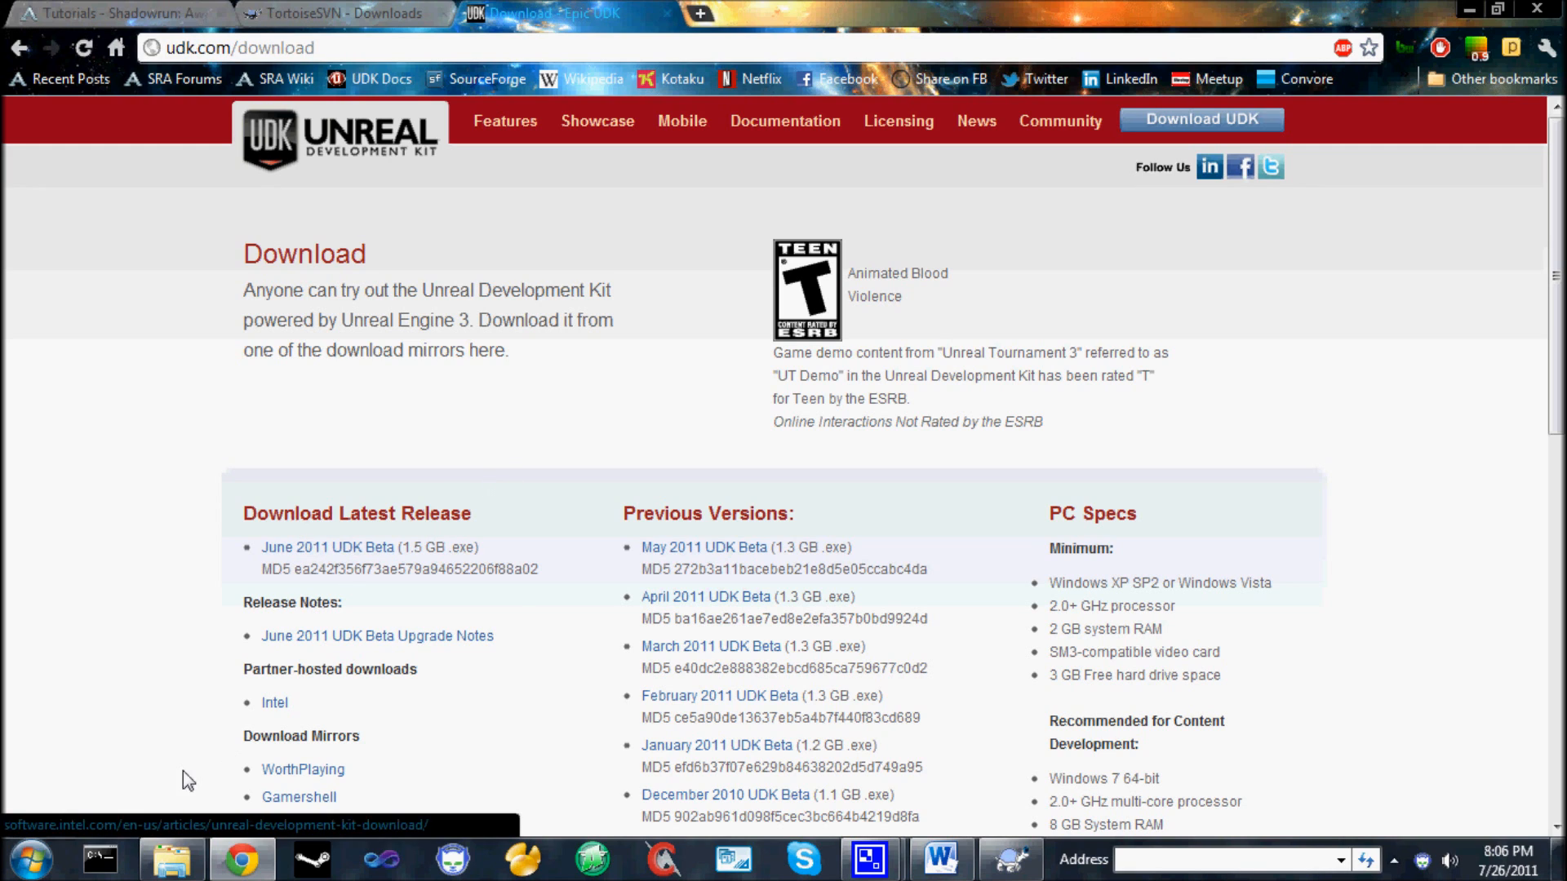
# Switch to Windows Explorer and select the UDKInstall-2011-06-BETA installer in the Downloads folder.
pyautogui.moveTo(155, 865)
pyautogui.click(172, 739)
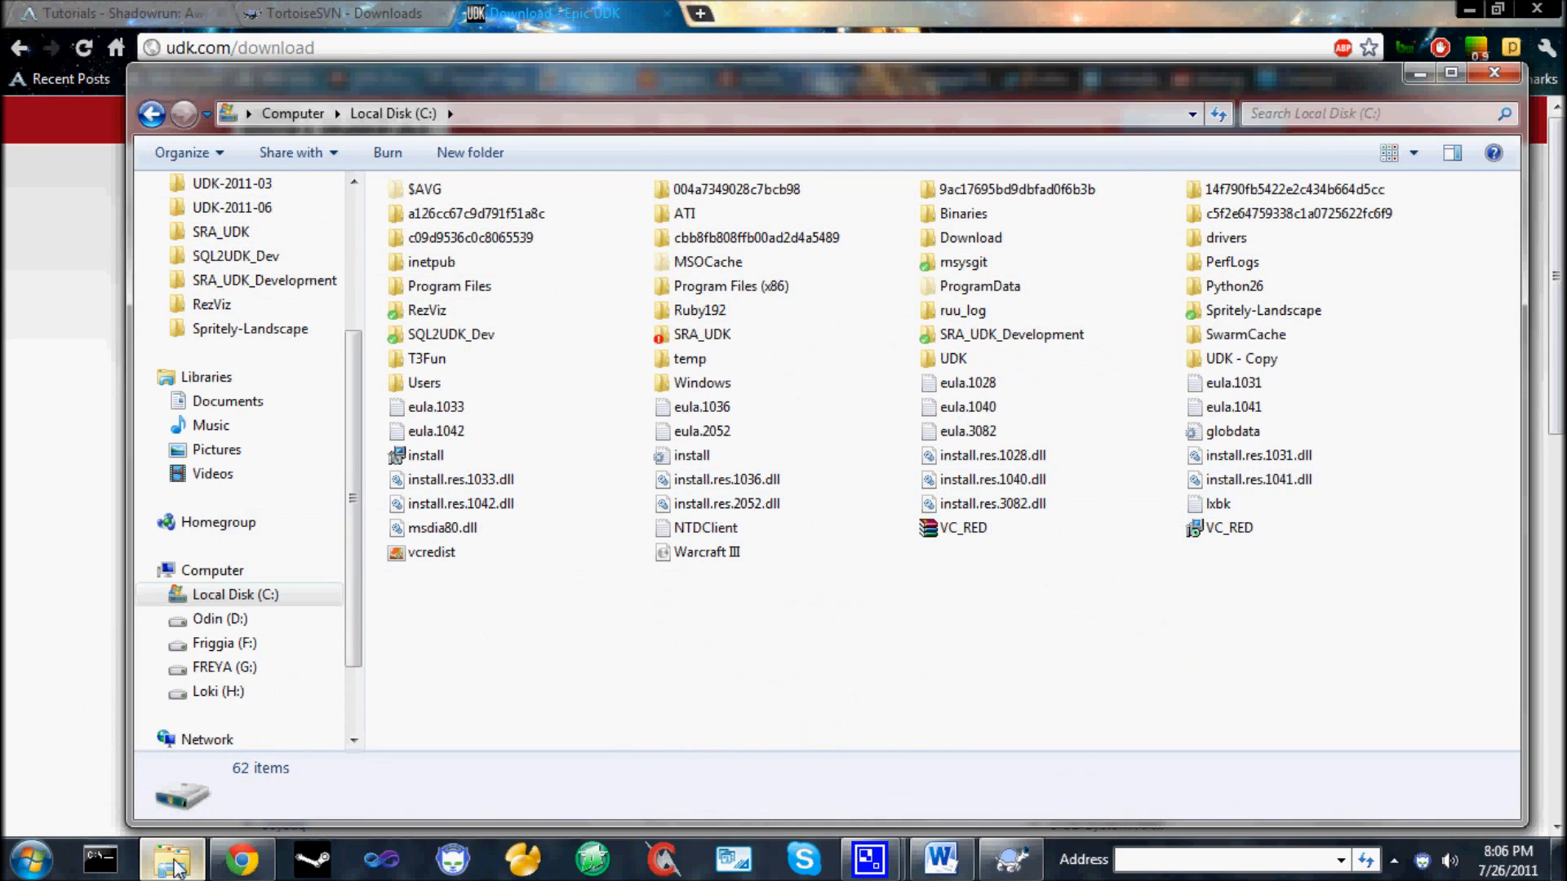
pyautogui.scroll(3, 341, 397)
pyautogui.click(298, 243)
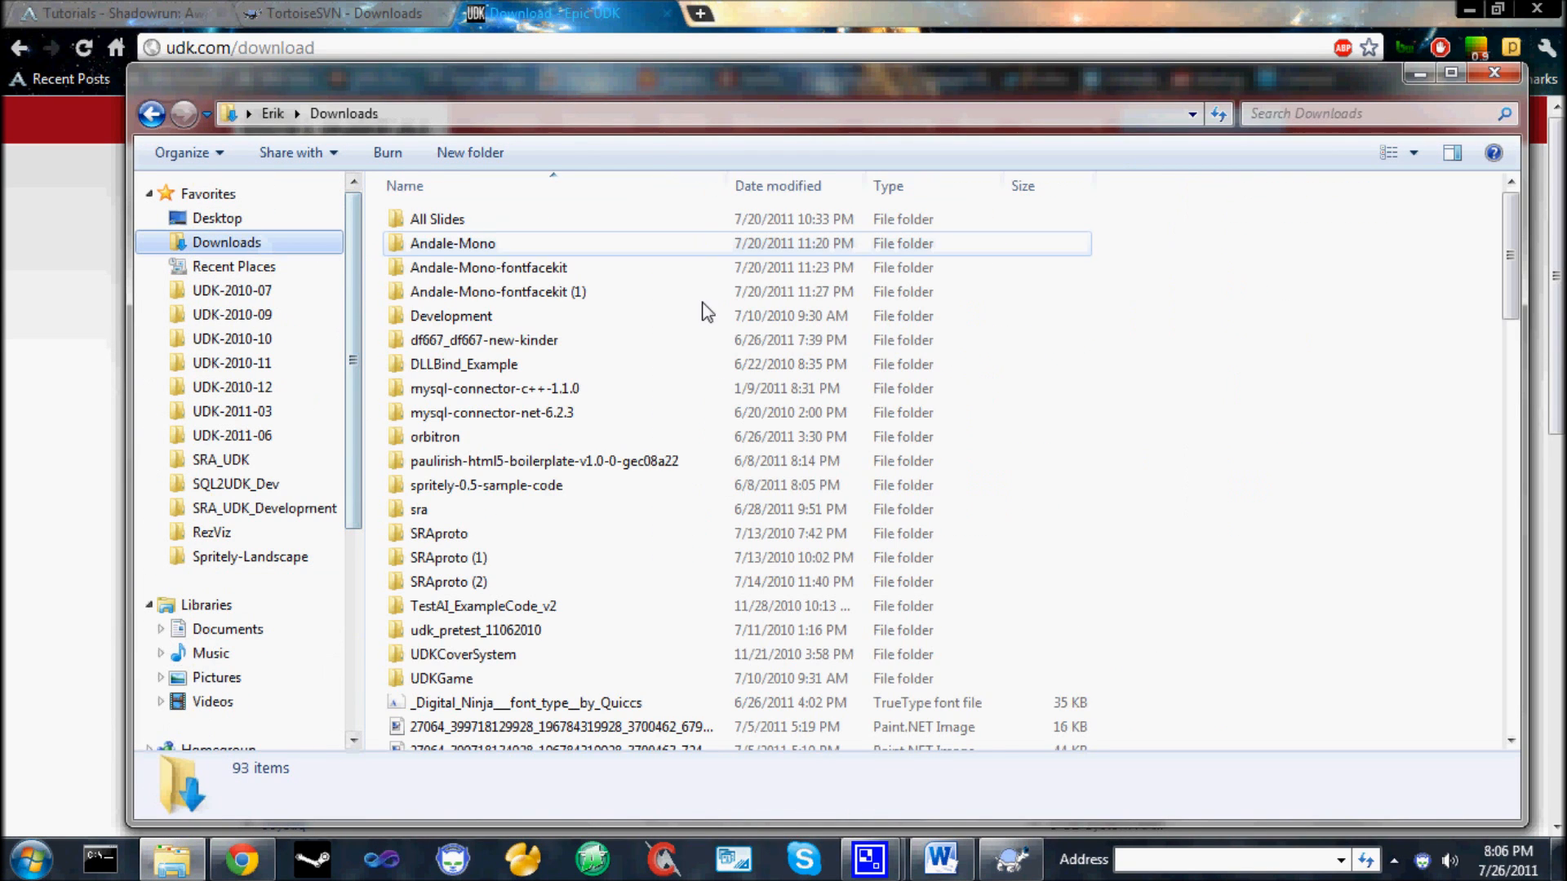
pyautogui.moveTo(1510, 276); pyautogui.dragTo(1519, 684)
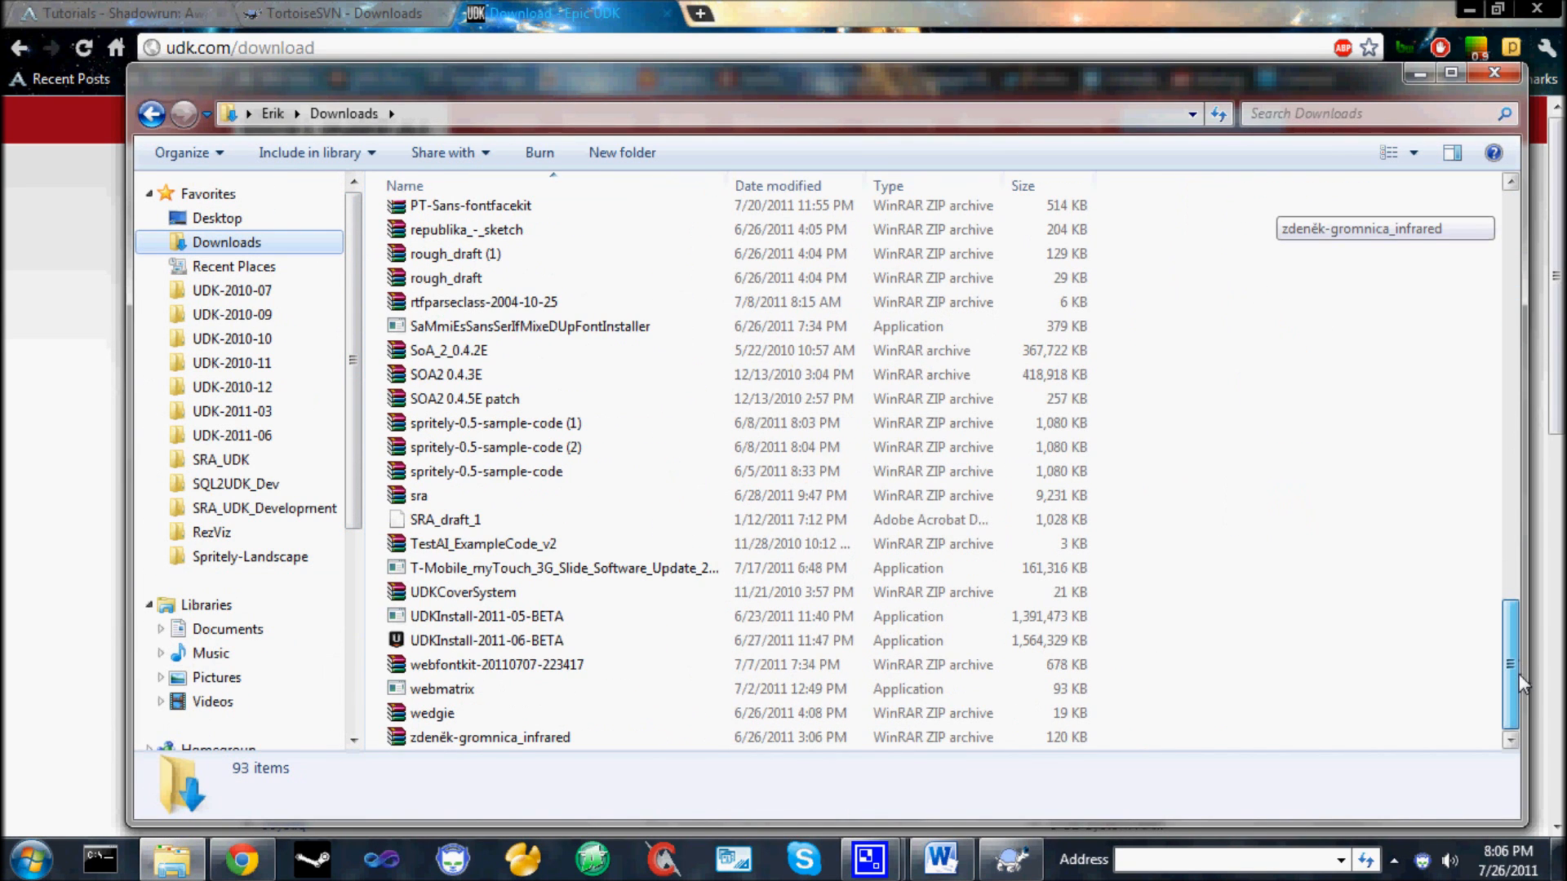
pyautogui.click(530, 643)
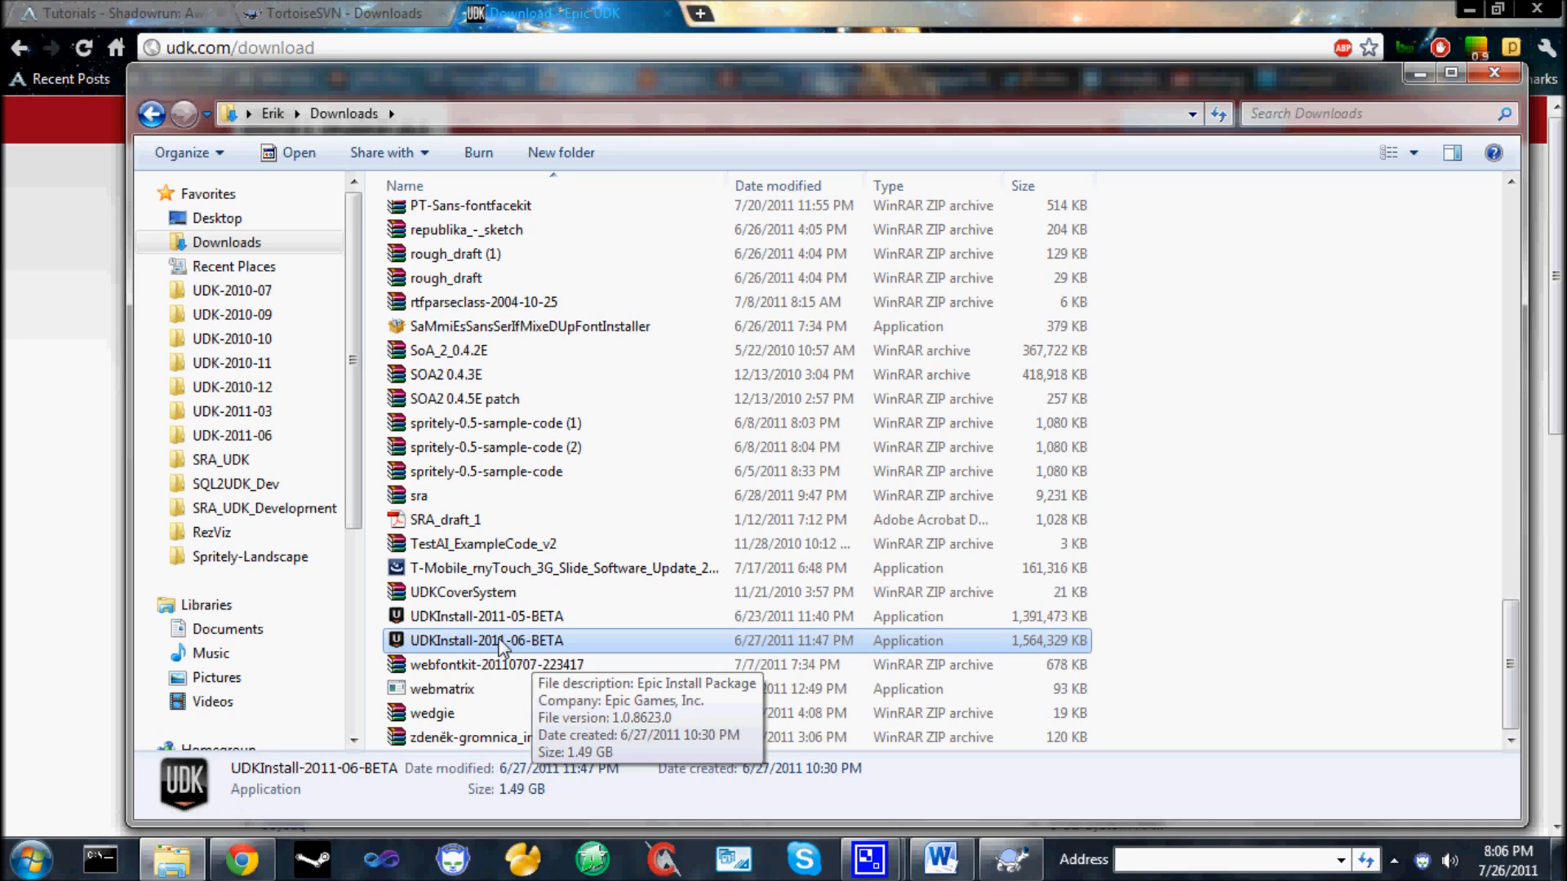
# Run the UDKInstall-2011-06-BETA installer through its license agreement to check the install location, and cancel the setup.
pyautogui.doubleClick(499, 647)
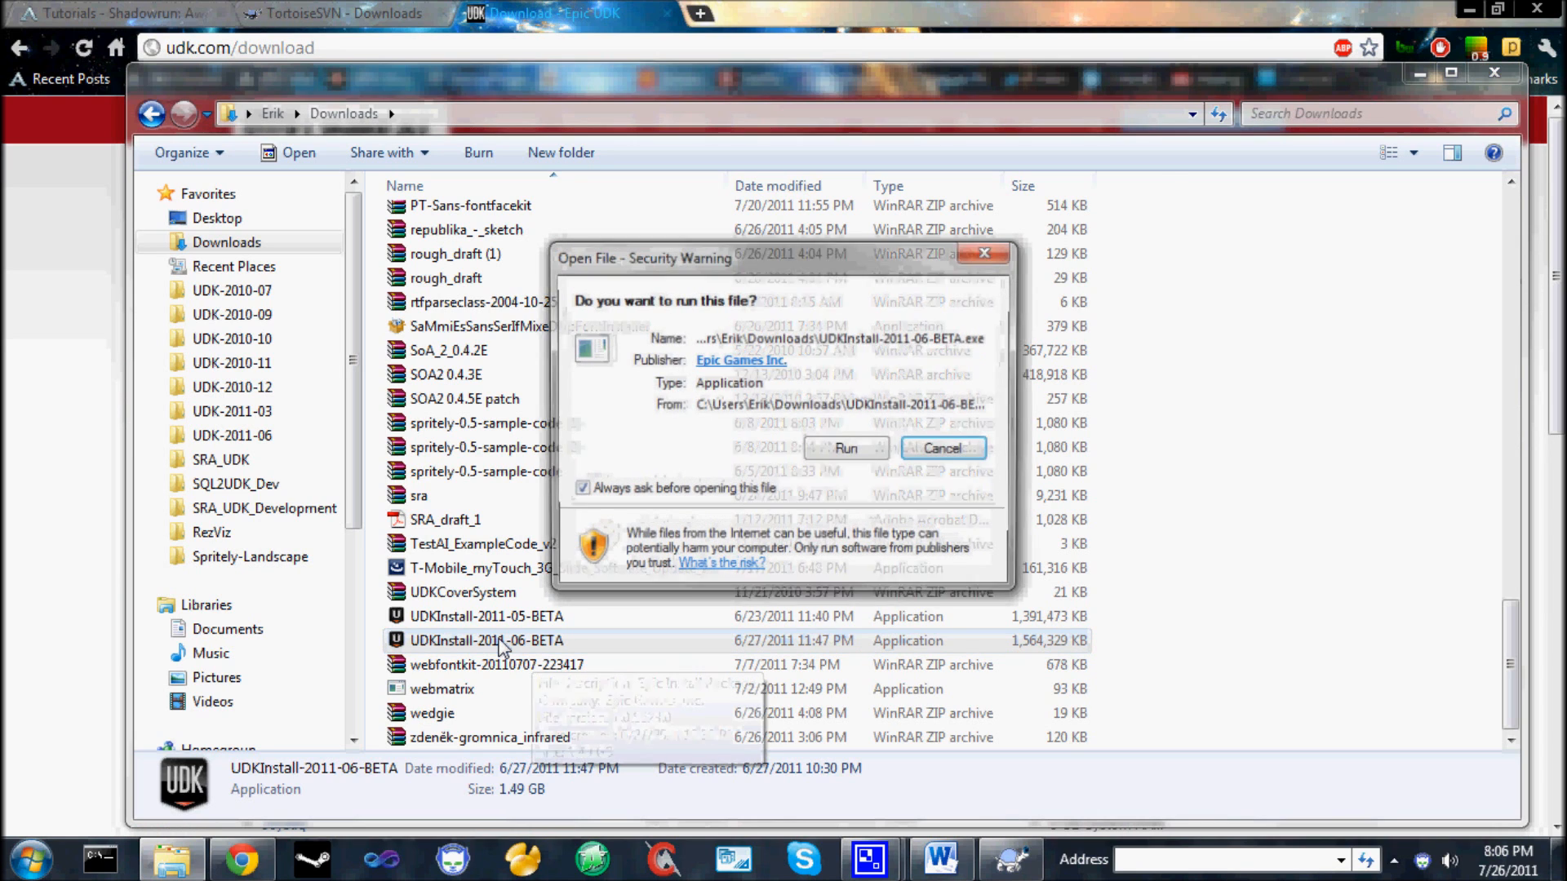
pyautogui.click(867, 446)
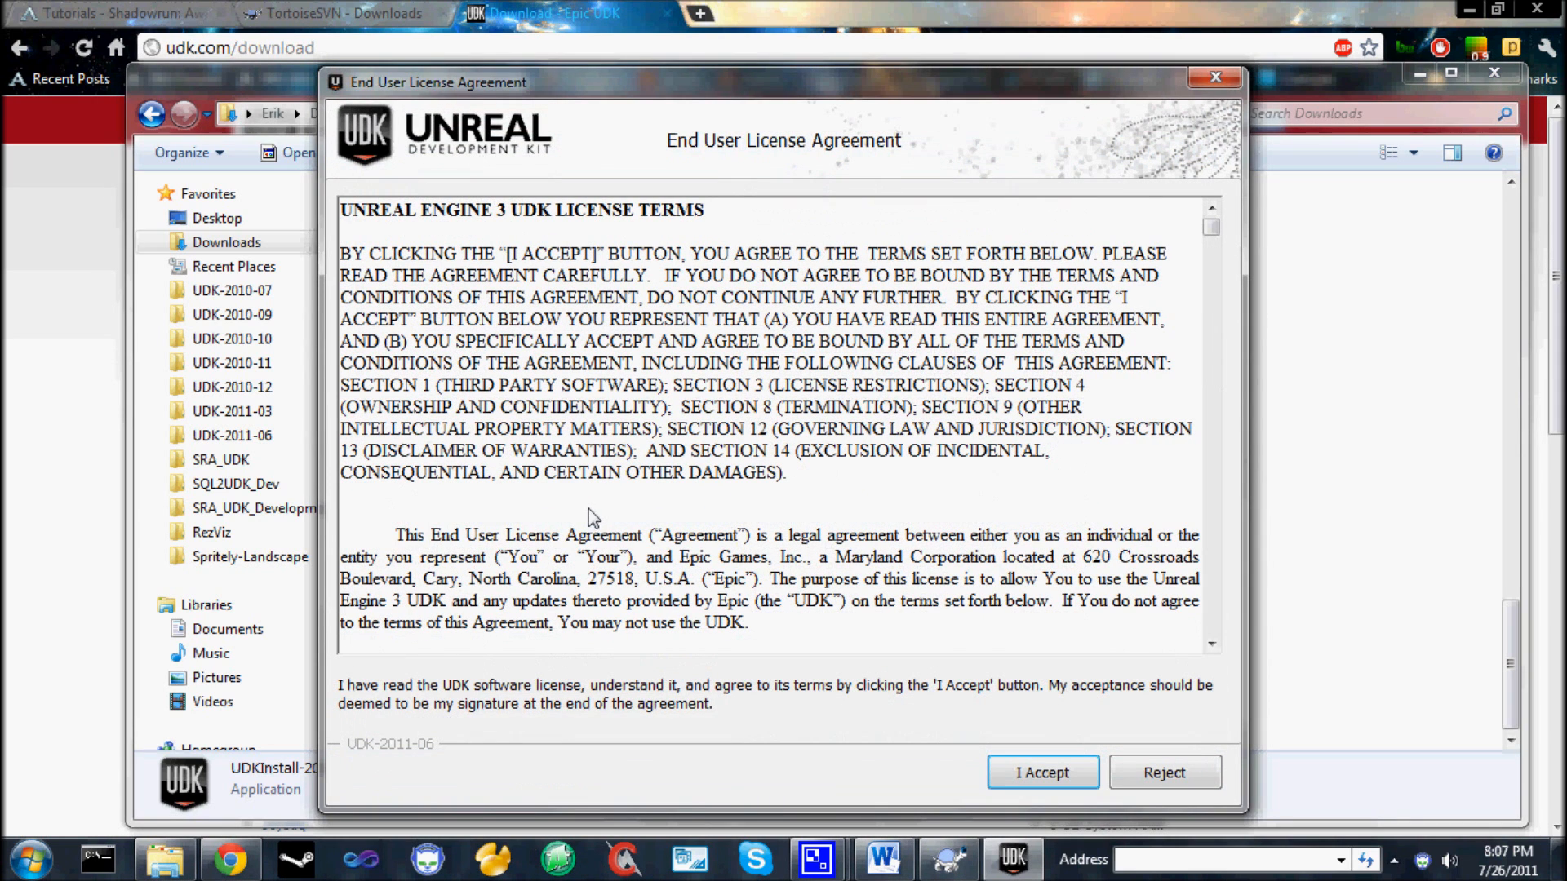
pyautogui.click(1052, 775)
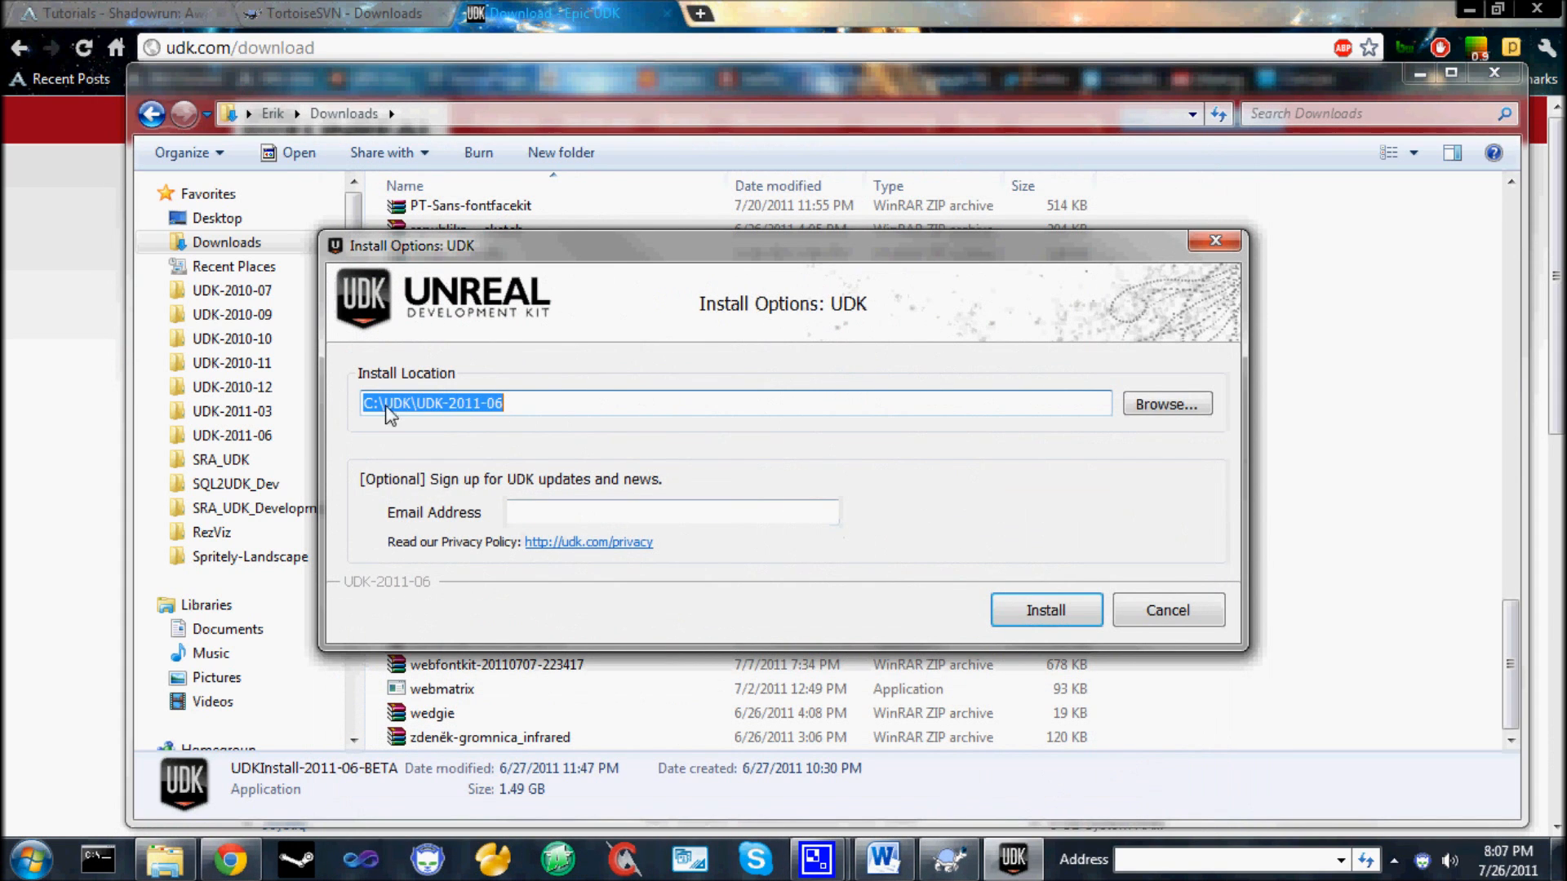
pyautogui.click(501, 408)
pyautogui.doubleClick(541, 408)
pyautogui.click(1198, 618)
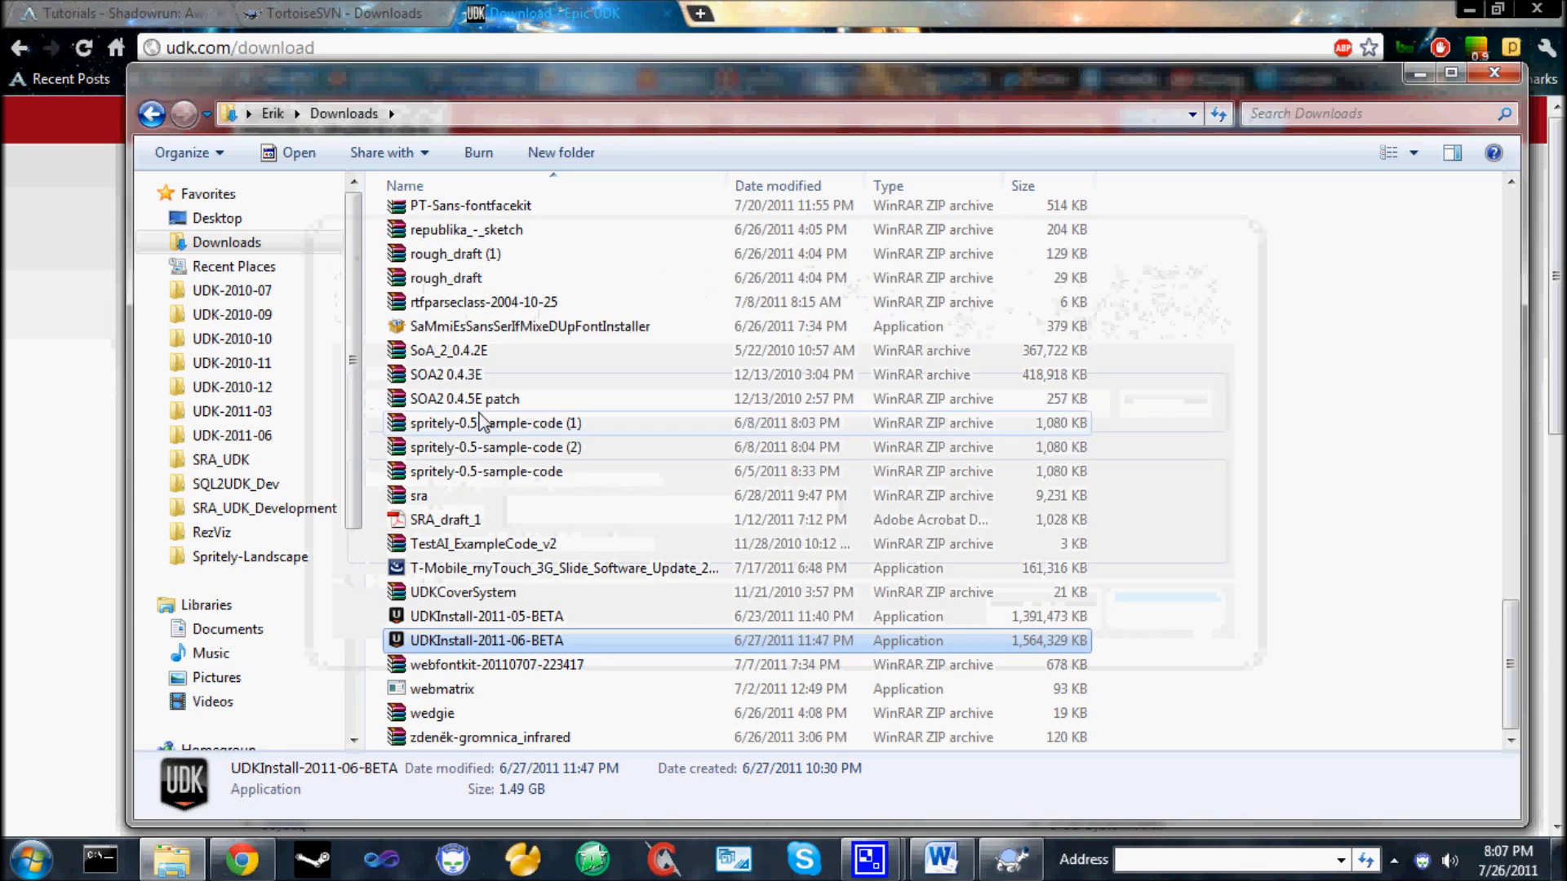
# Browse to the UDK folder on Local Disk (C:) and select the UDK-2011-06 installation folder.
pyautogui.moveTo(359, 400)
pyautogui.mouseDown()
pyautogui.moveTo(347, 486)
pyautogui.moveTo(348, 409)
pyautogui.mouseUp()
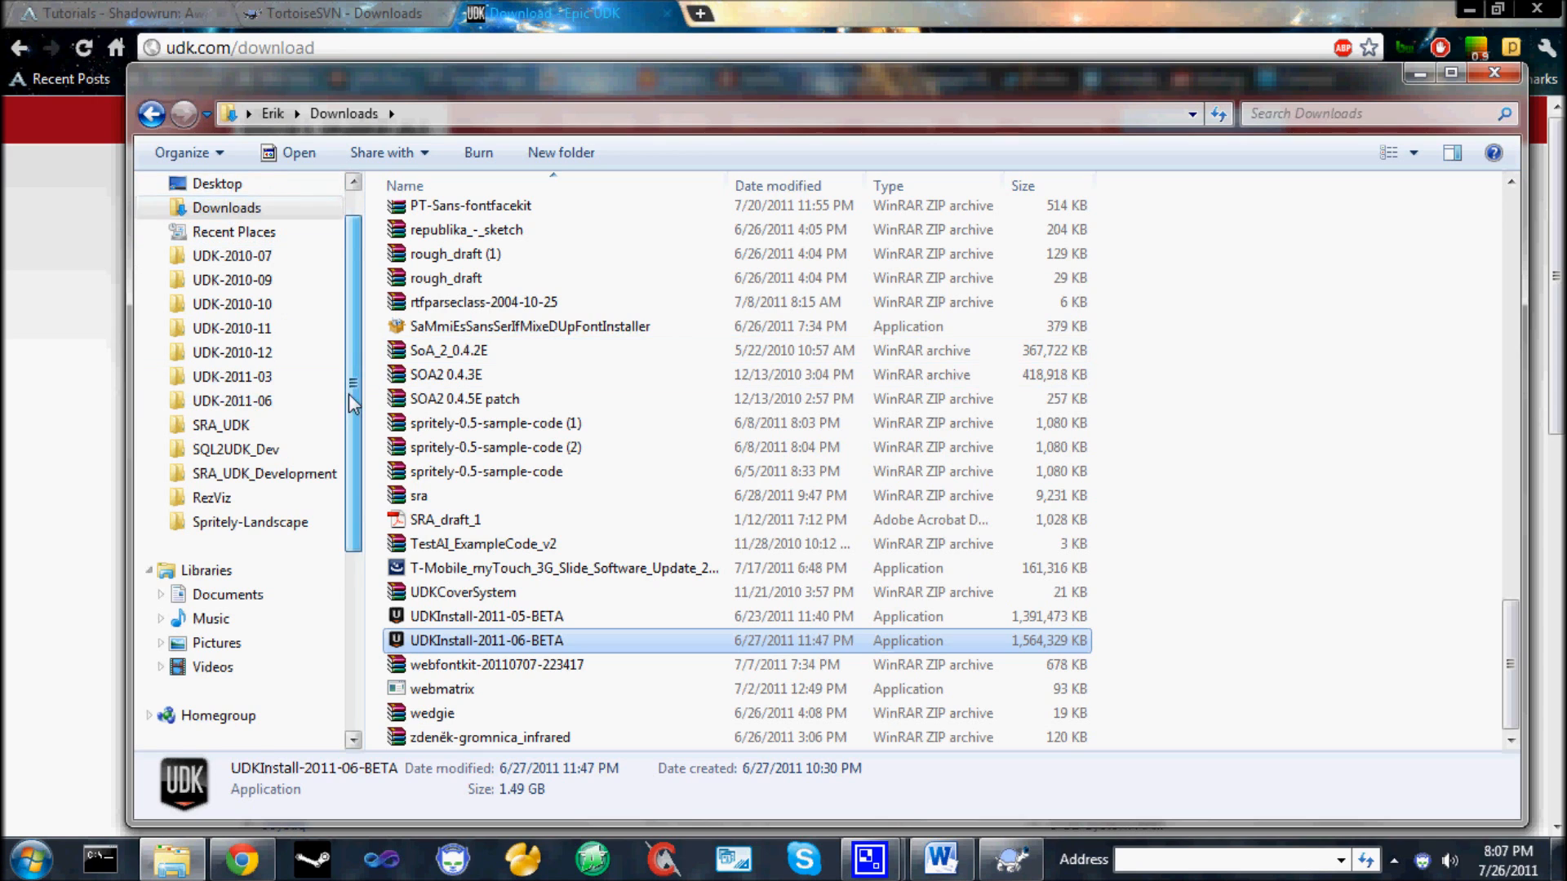
pyautogui.scroll(-3, 364, 529)
pyautogui.scroll(-1, 359, 529)
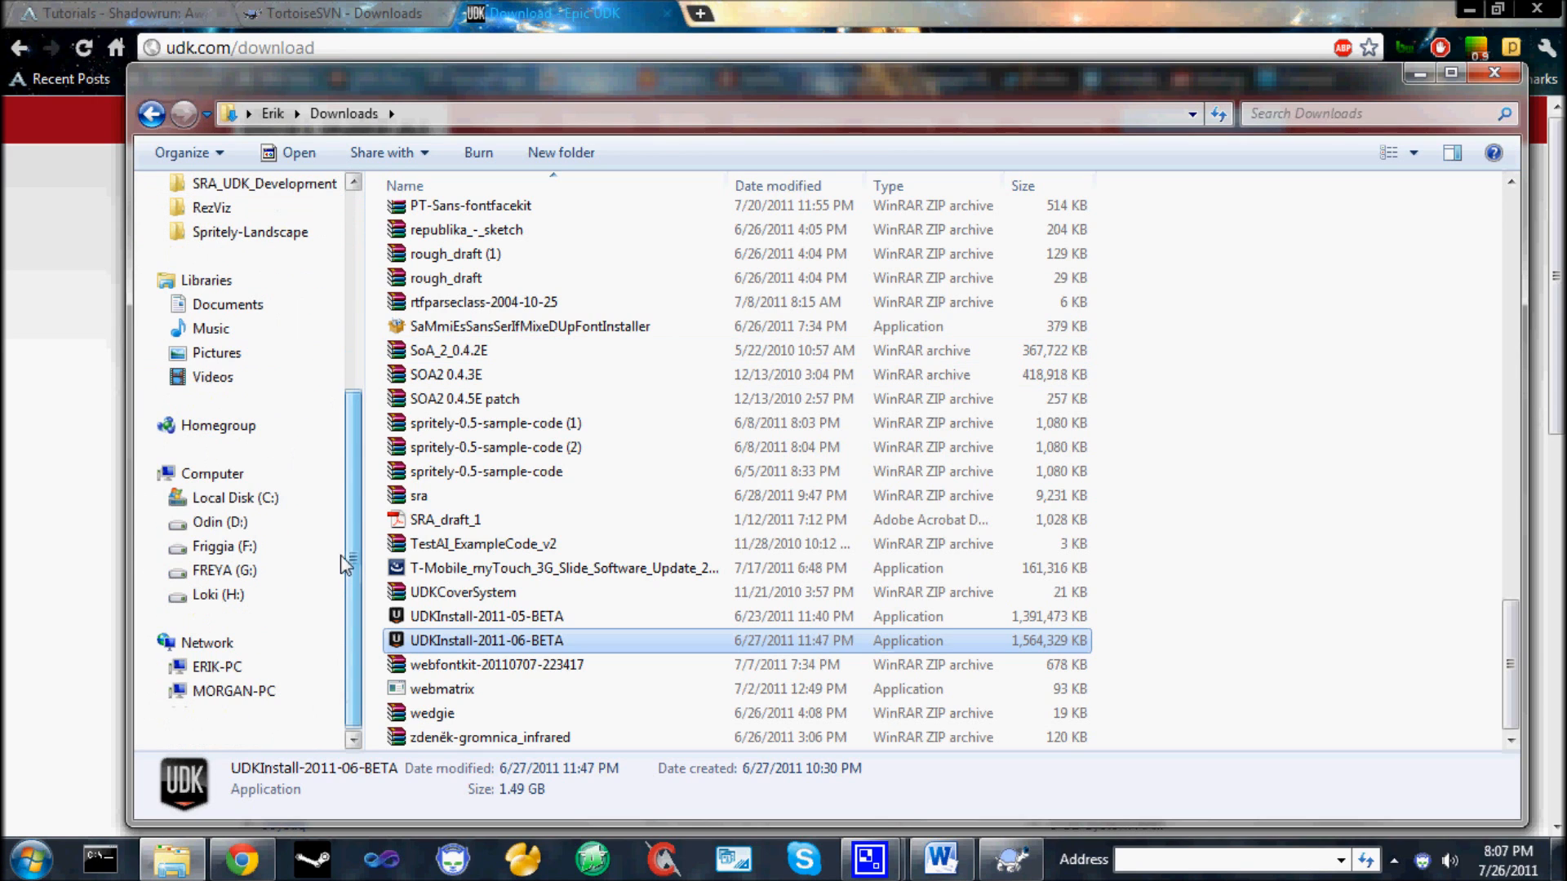
pyautogui.click(247, 504)
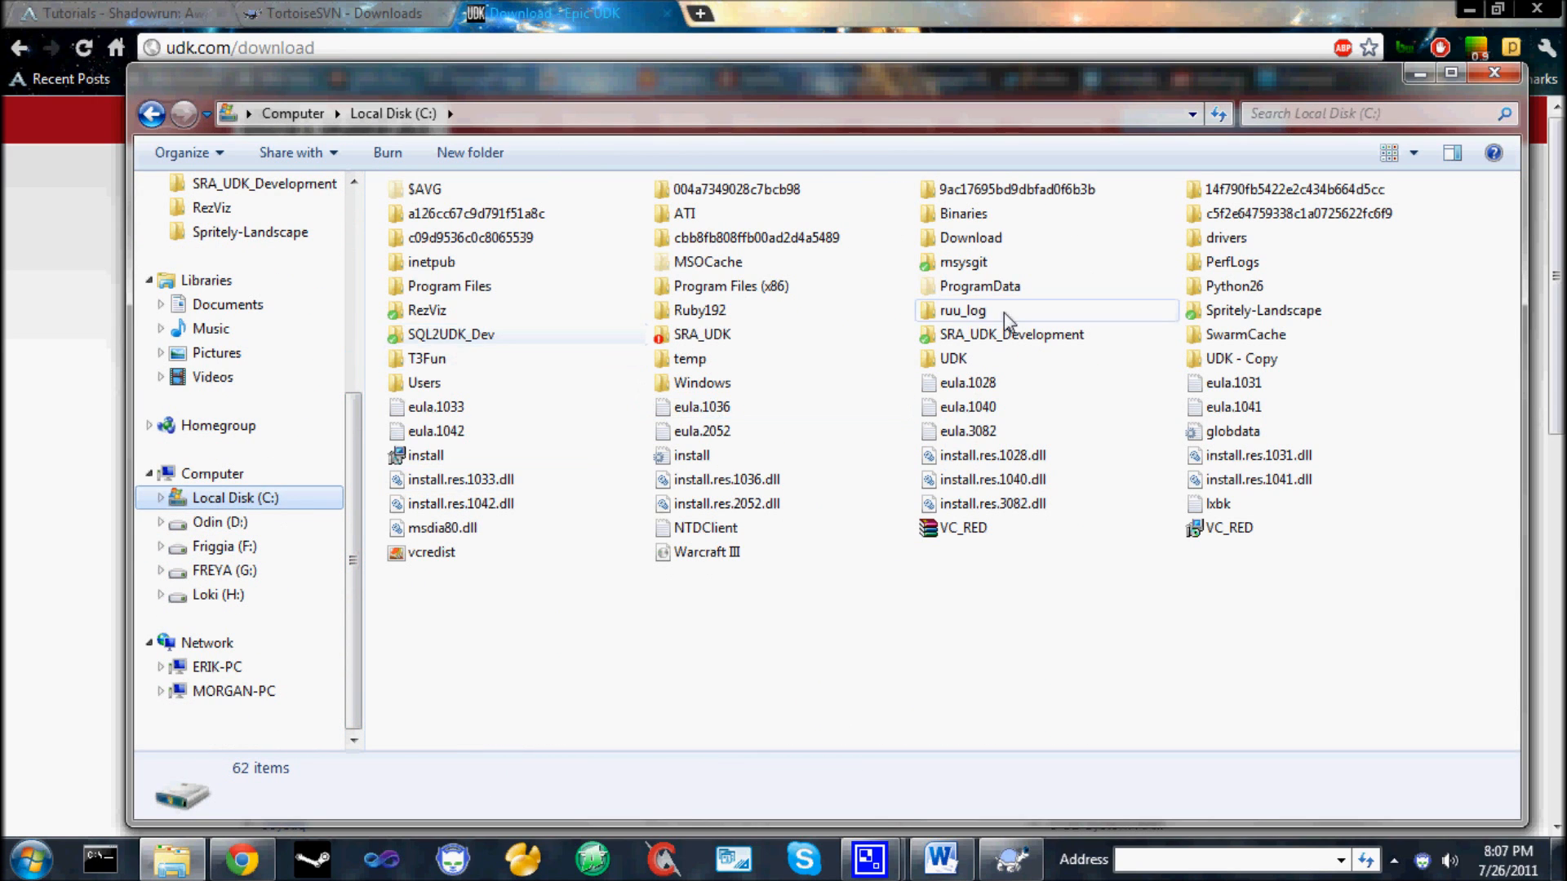
pyautogui.doubleClick(1004, 357)
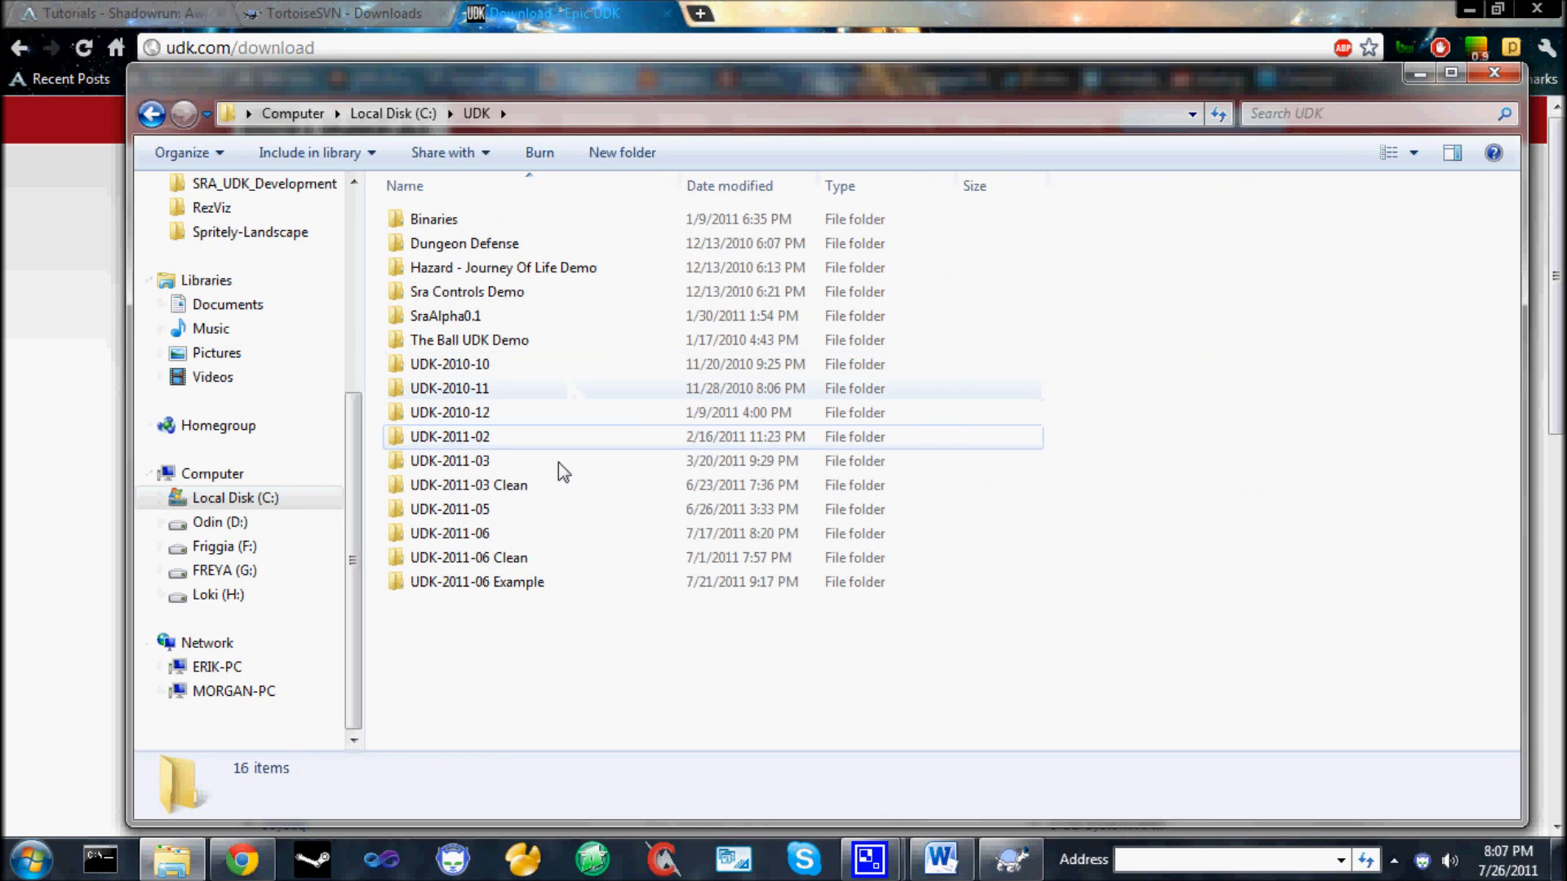
pyautogui.click(516, 533)
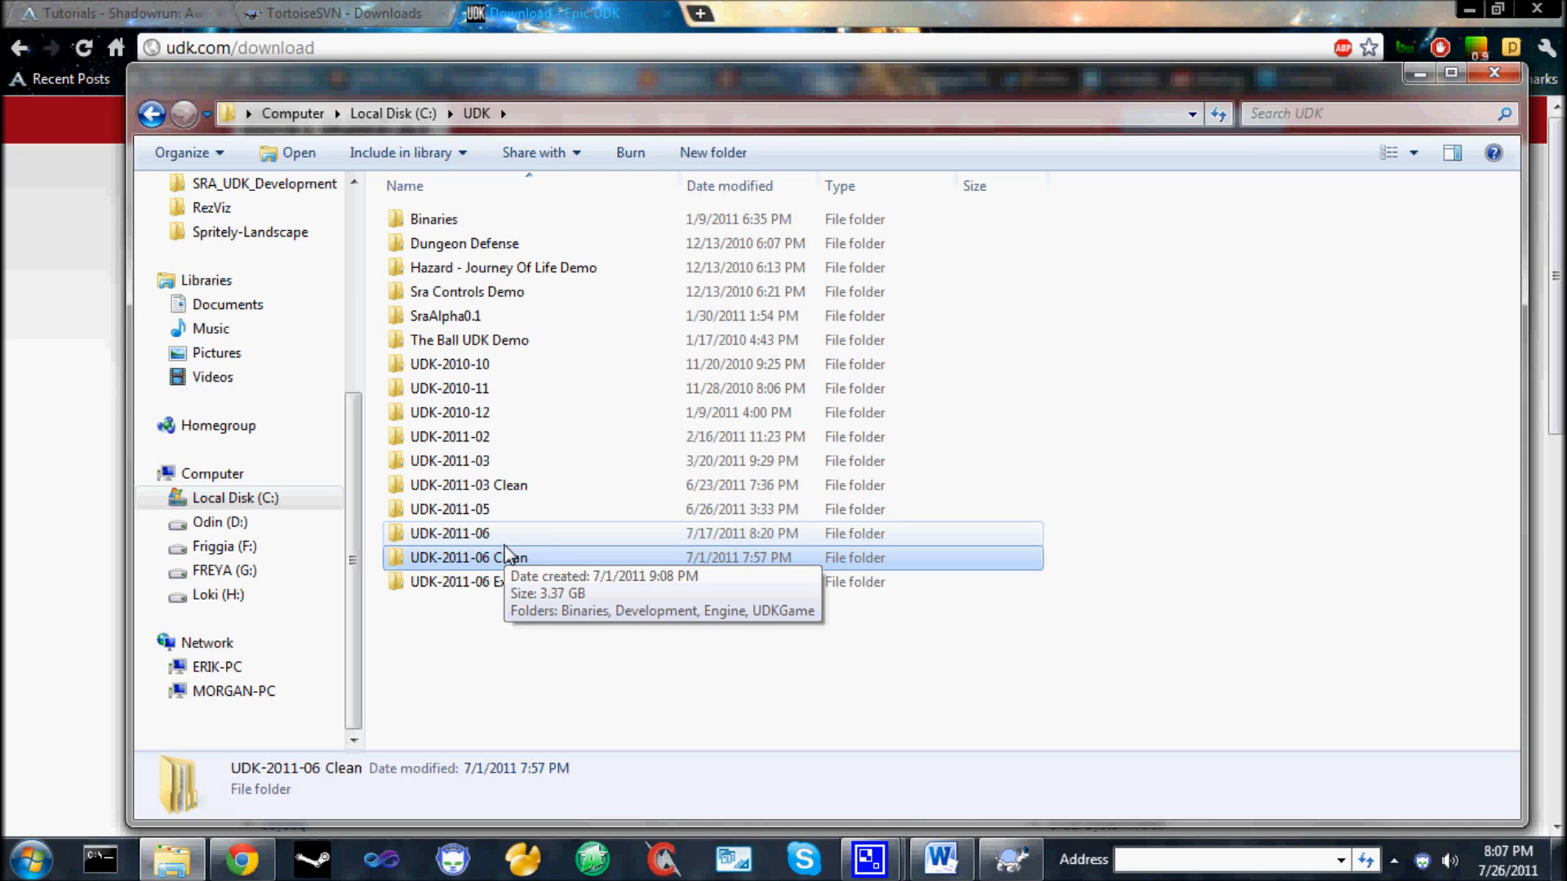
pyautogui.click(486, 535)
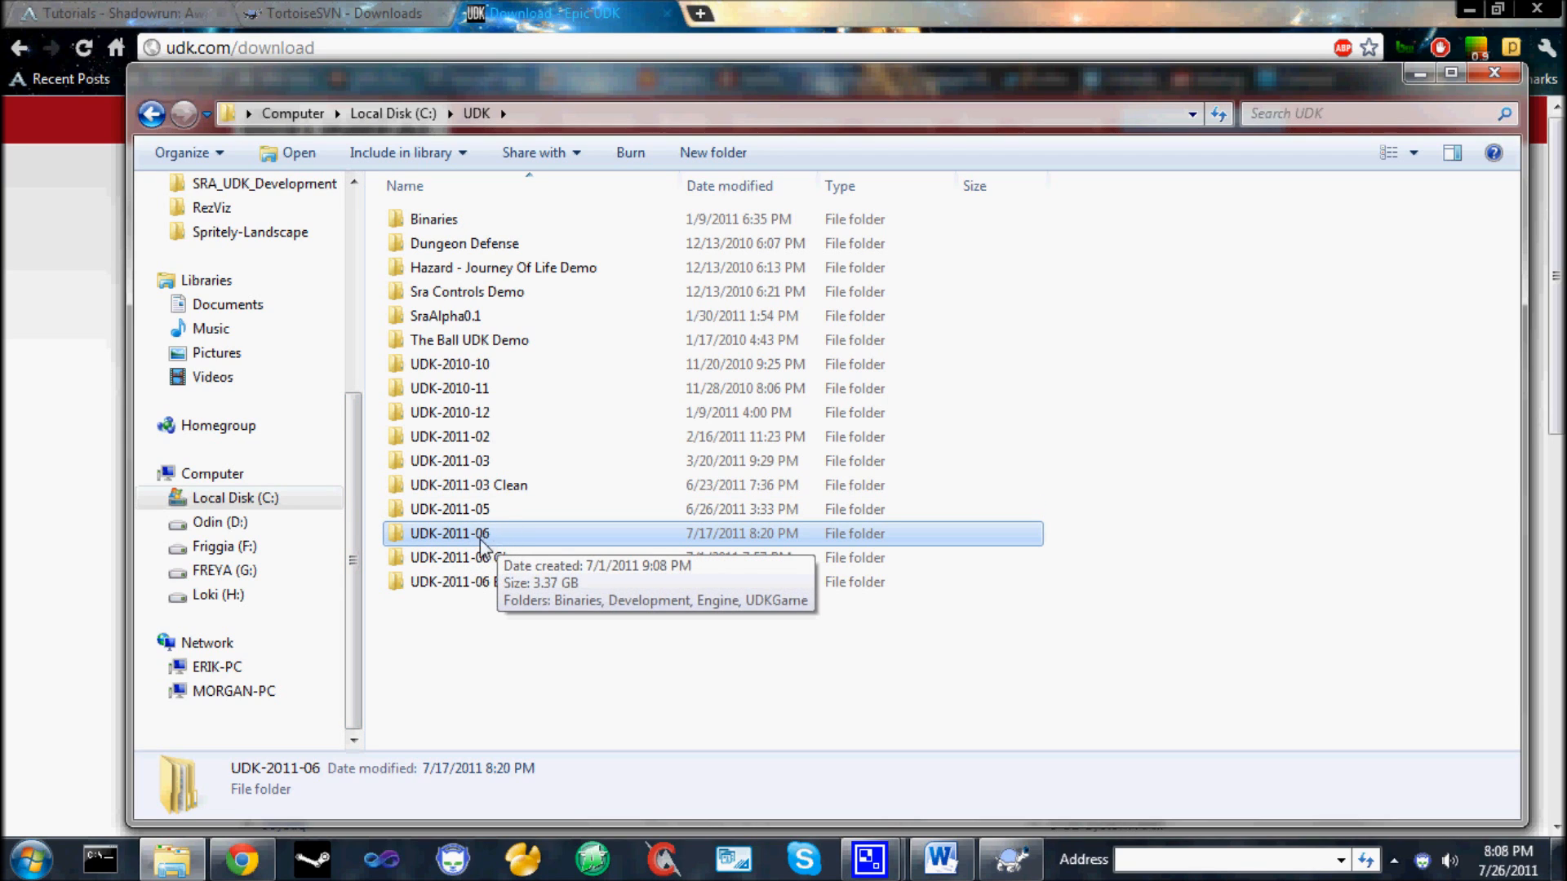
# Return to the wiki tutorials page in the browser and open the site's Code repository in a new tab.
pyautogui.click(167, 10)
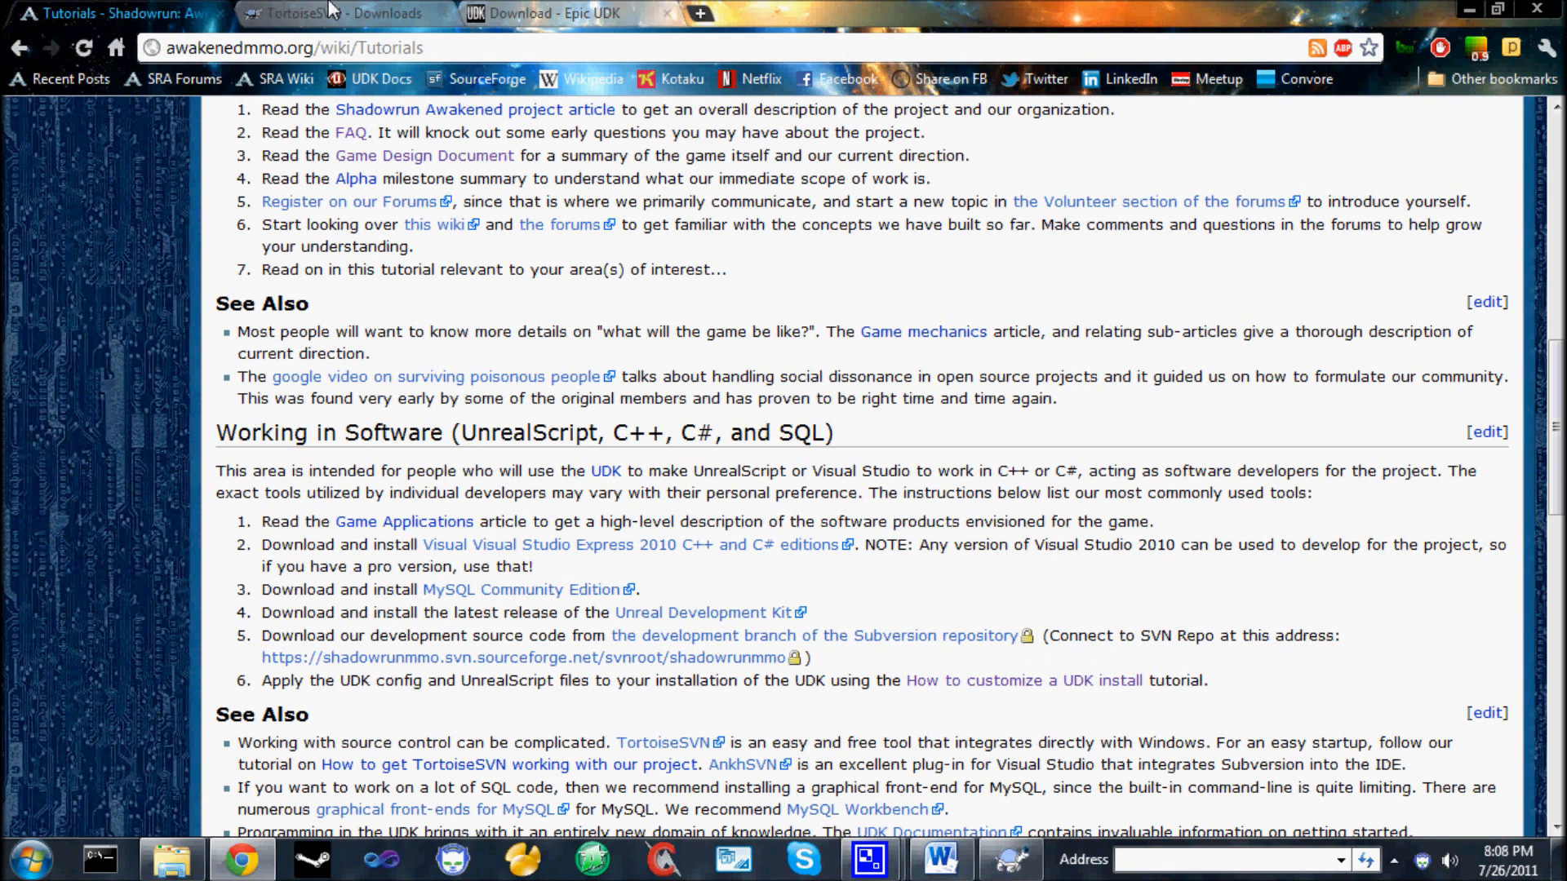
pyautogui.press('Home')
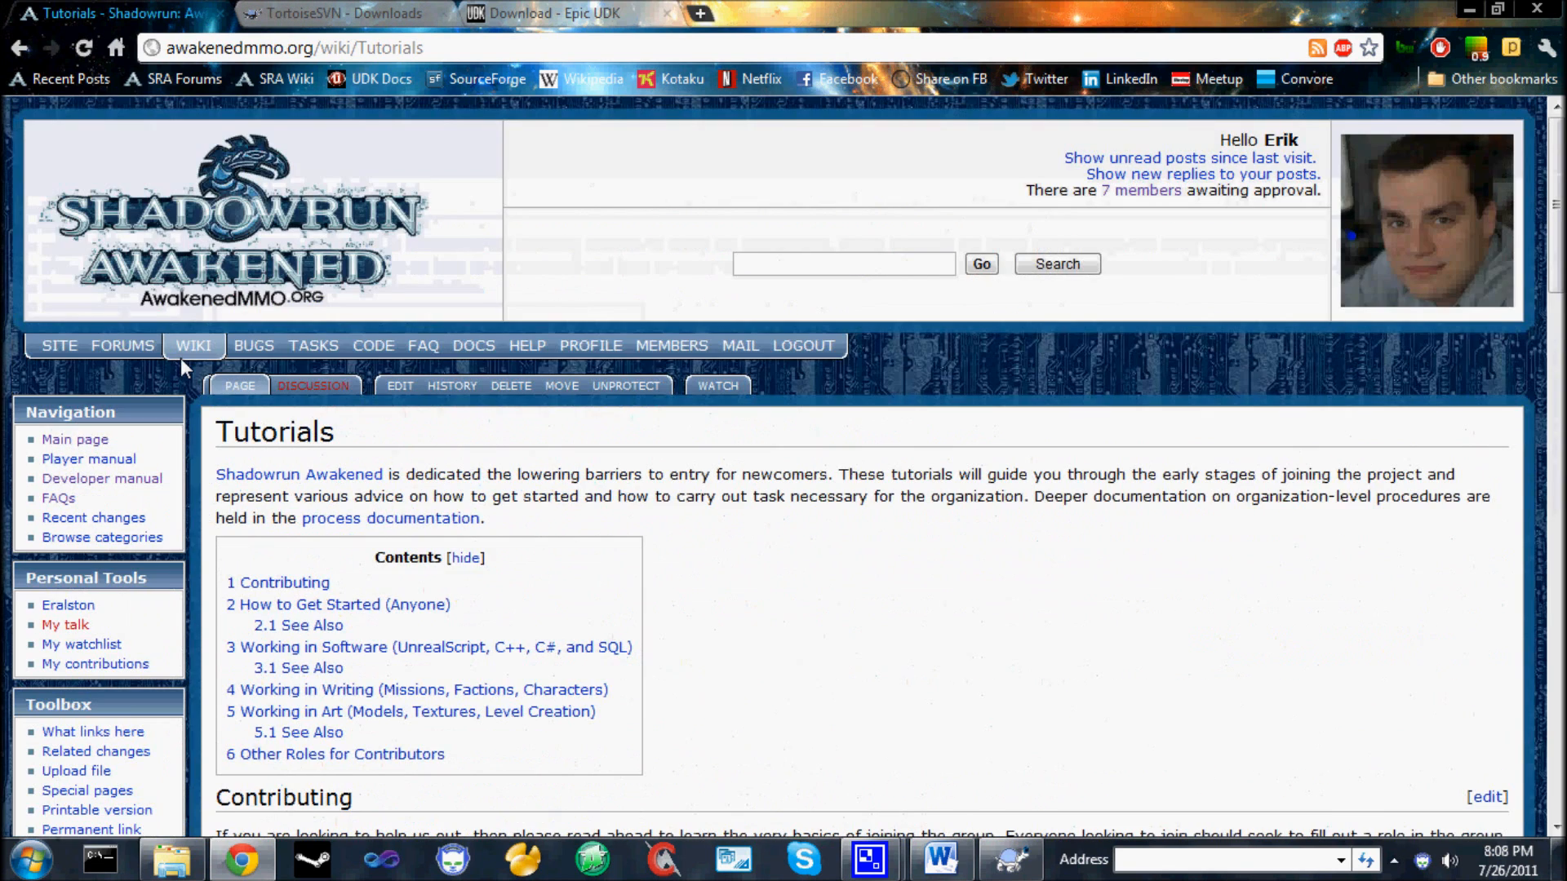
pyautogui.rightClick(374, 344)
pyautogui.click(421, 356)
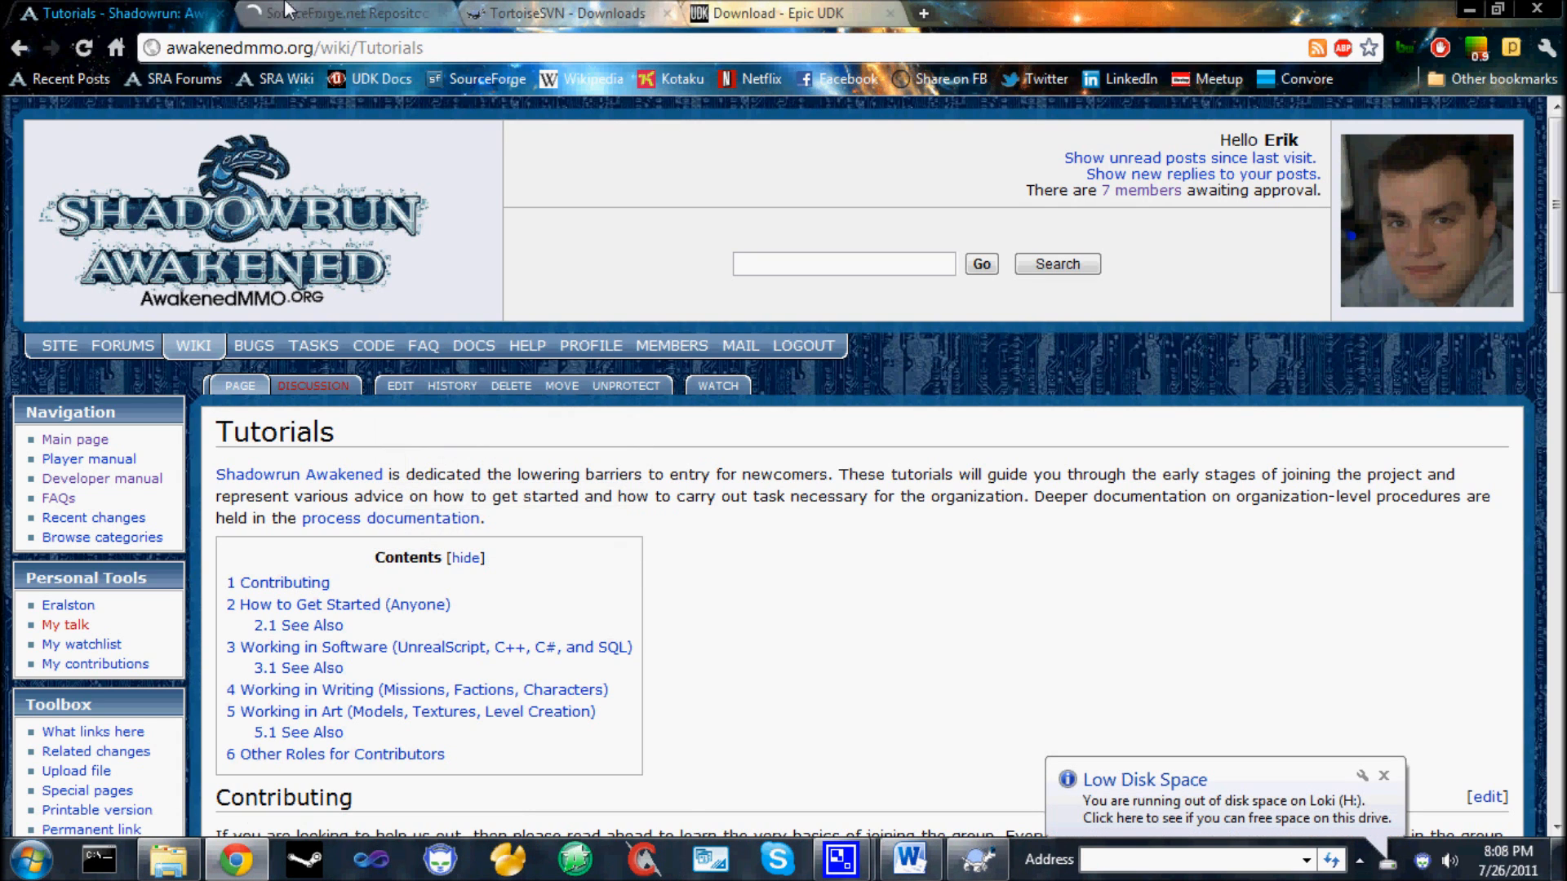
pyautogui.click(286, 9)
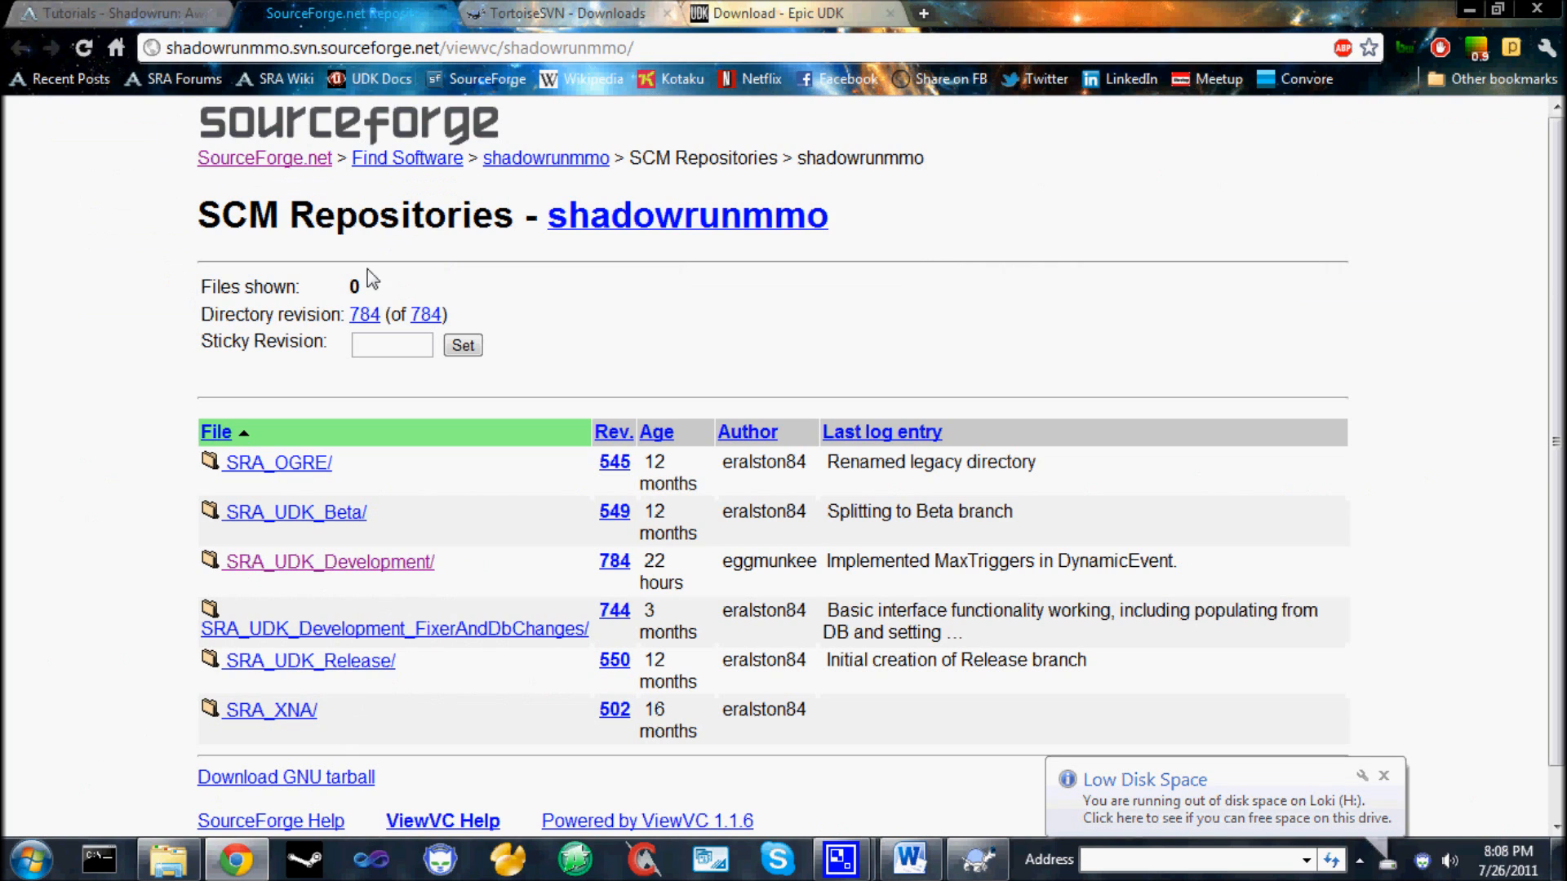
# Examine the shadowrunmmo repository's directory list, including the authors of the latest changes.
pyautogui.scroll(-1, 633, 353)
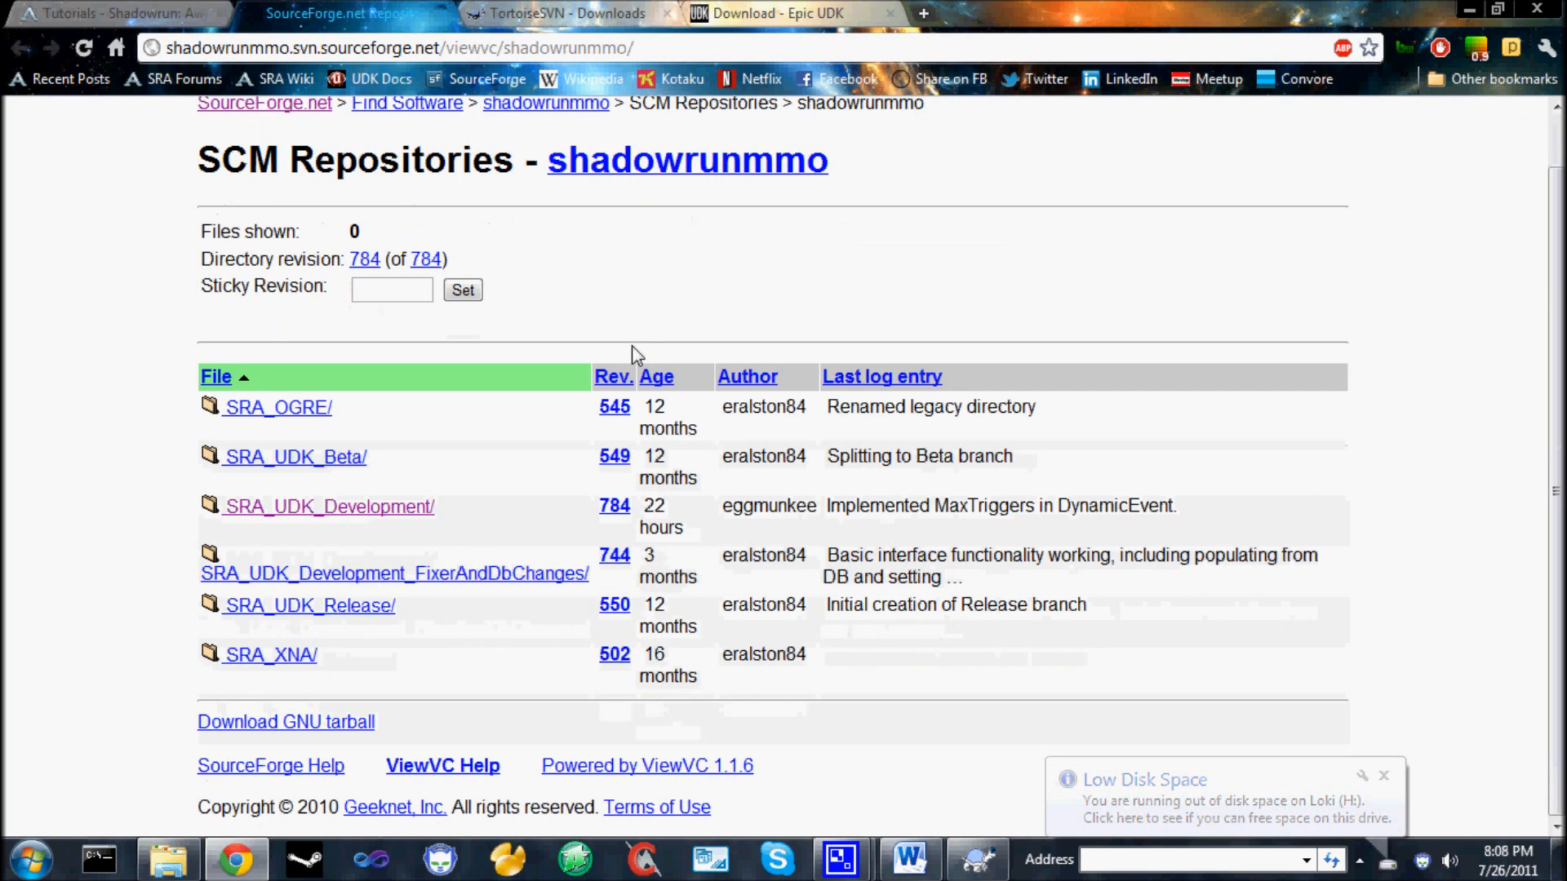
pyautogui.doubleClick(764, 411)
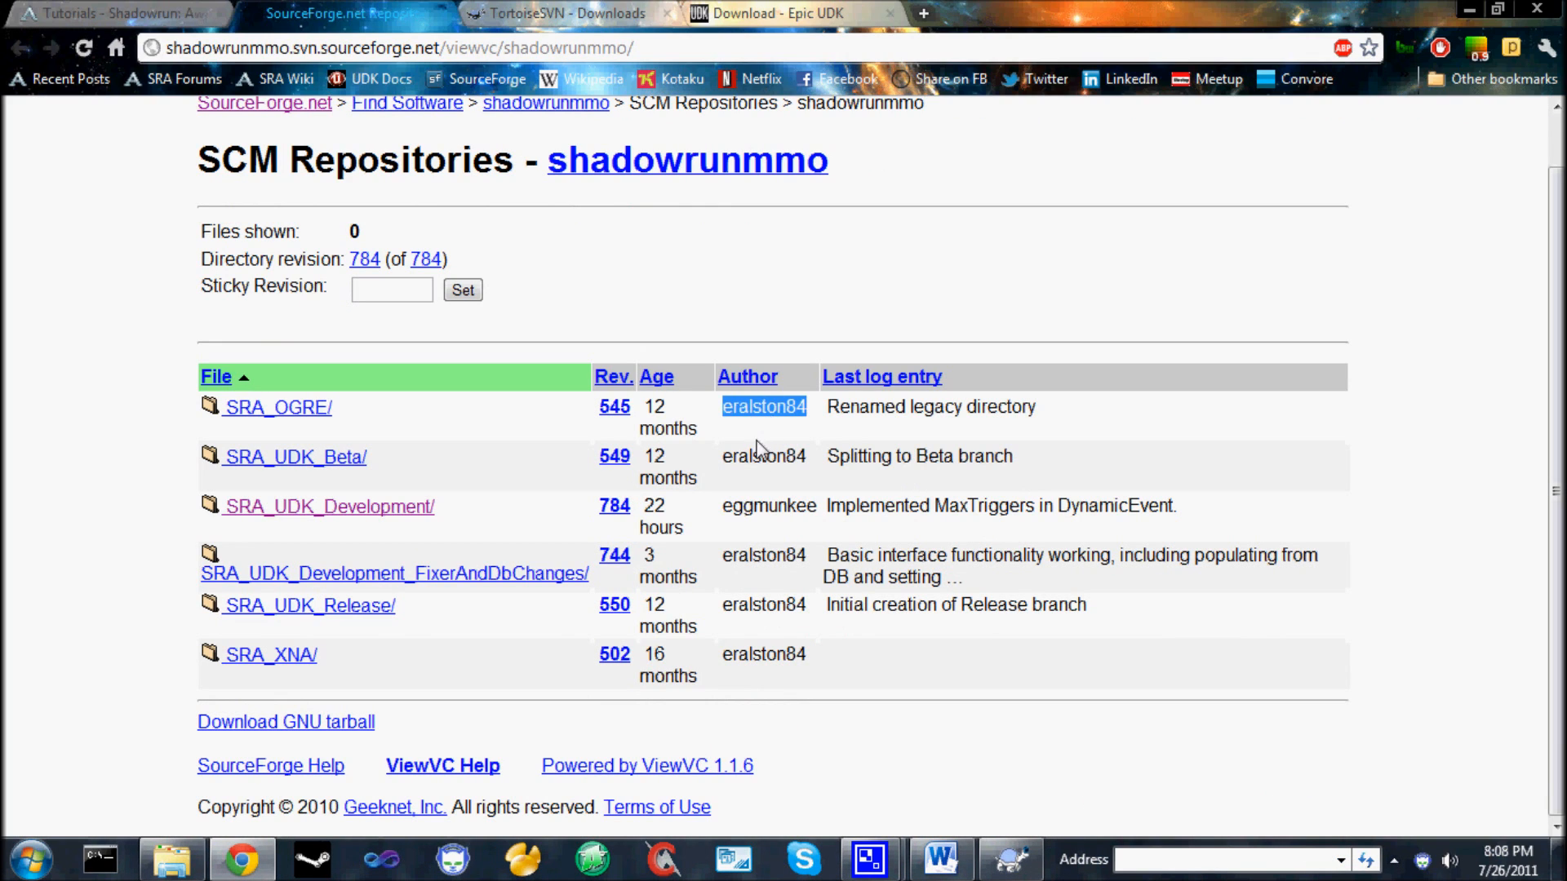
pyautogui.click(757, 445)
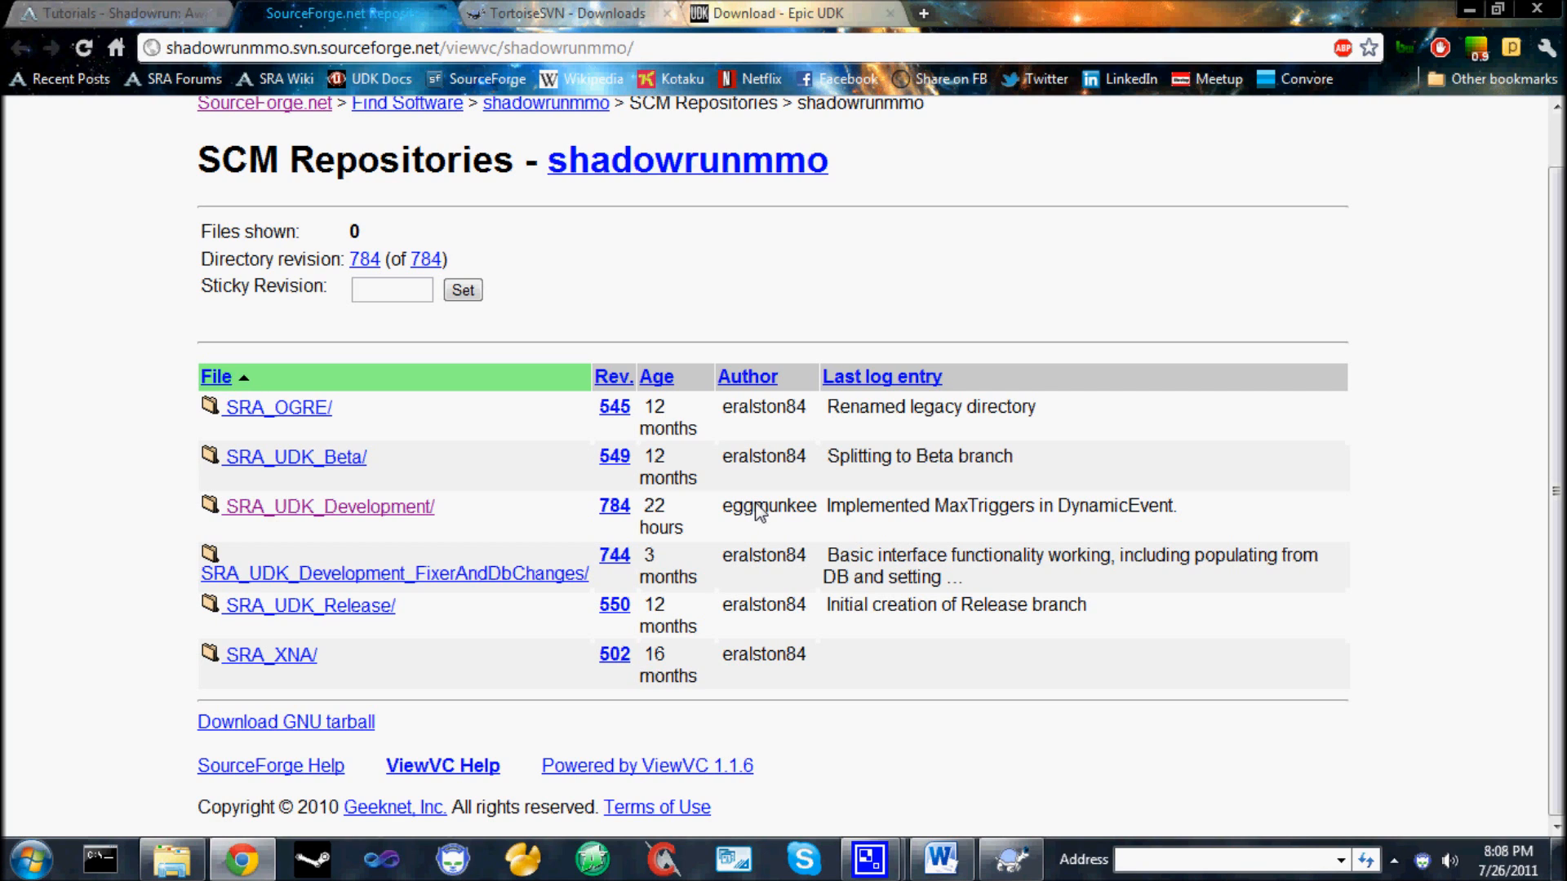
# Switch to the TortoiseSVN downloads page and examine the 32-bit and 64-bit installers of the current version.
pyautogui.scroll(1, 647, 300)
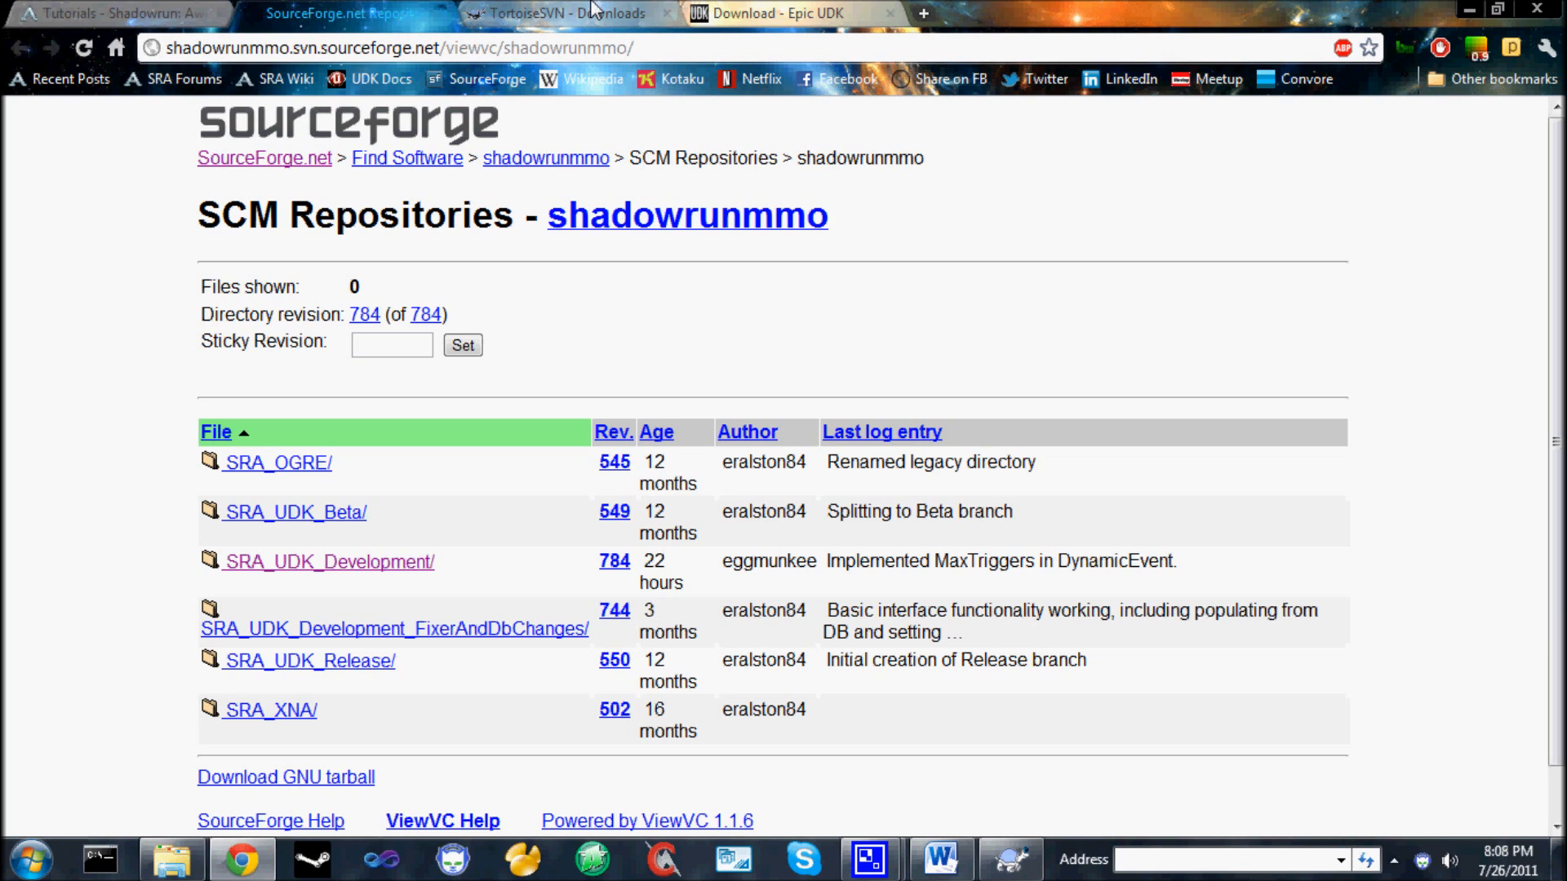
pyautogui.click(593, 9)
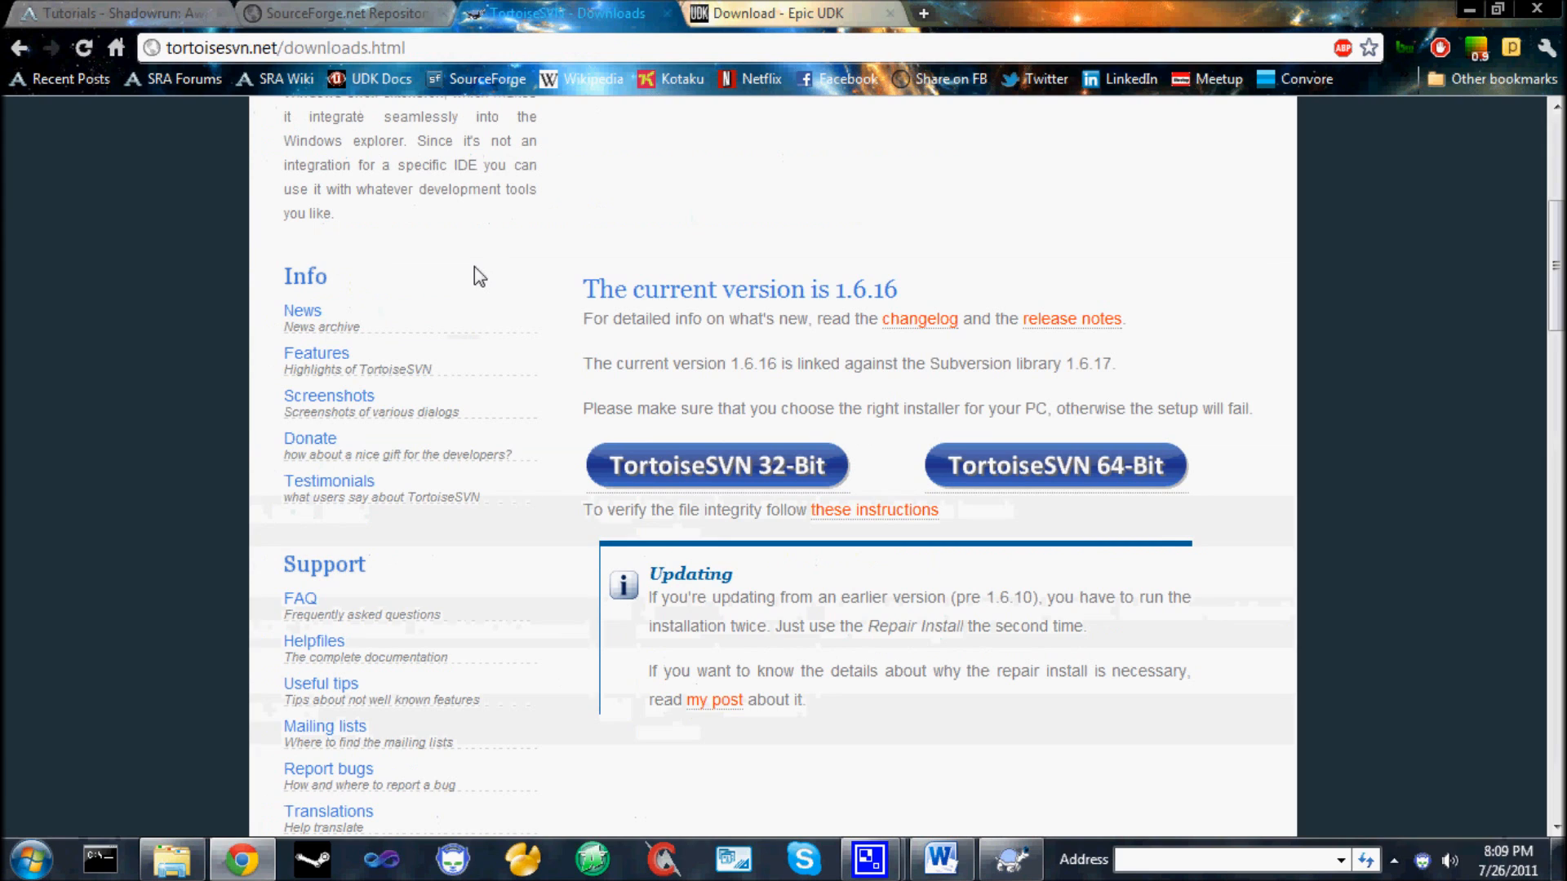
pyautogui.scroll(5, 479, 276)
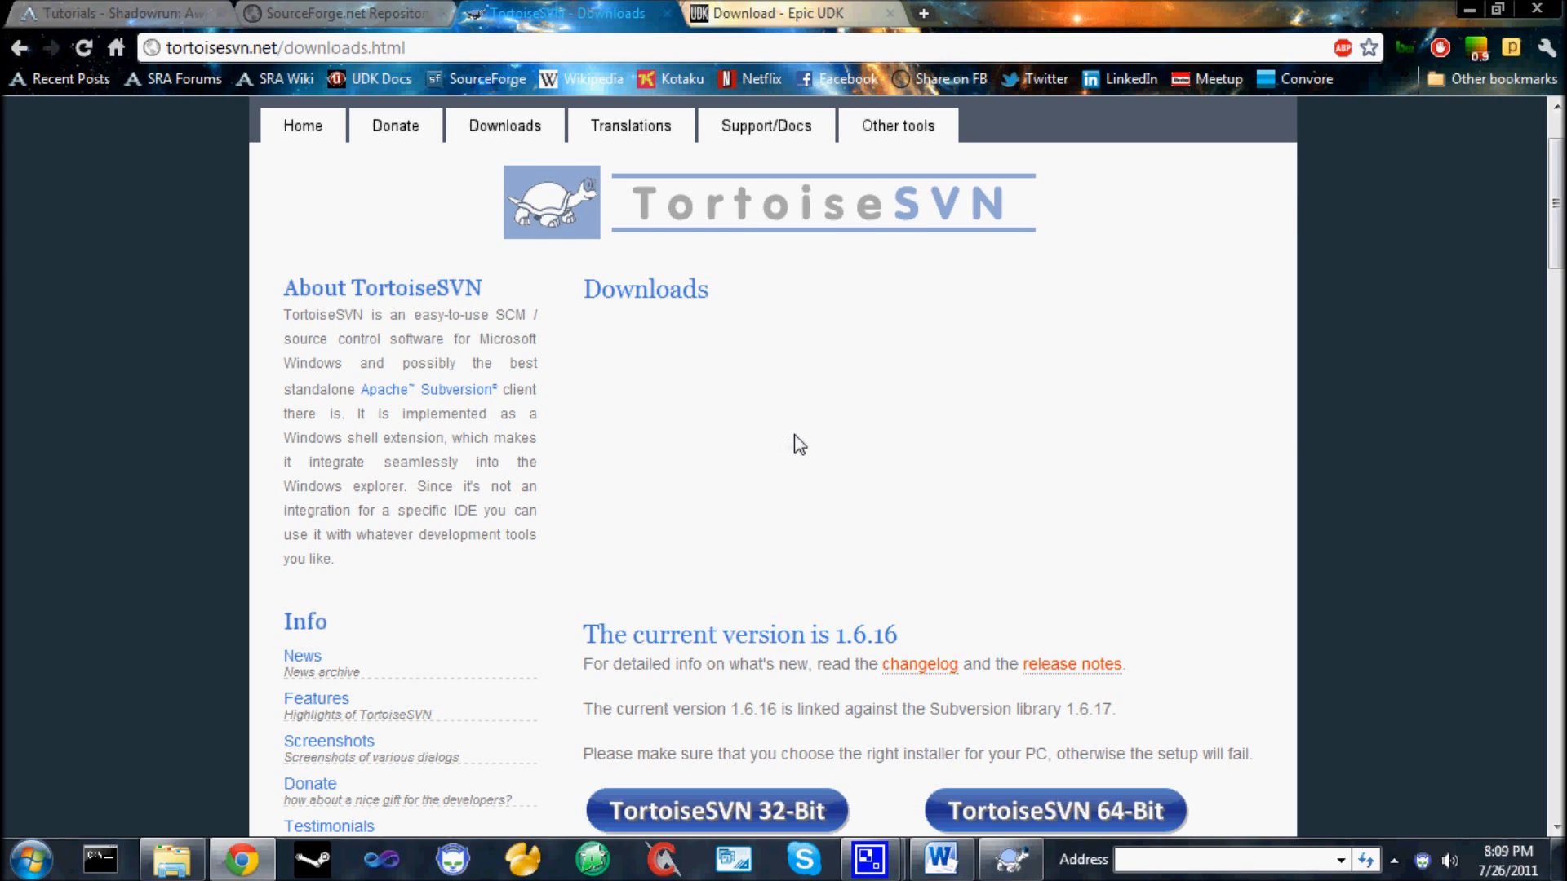
pyautogui.scroll(2, 795, 434)
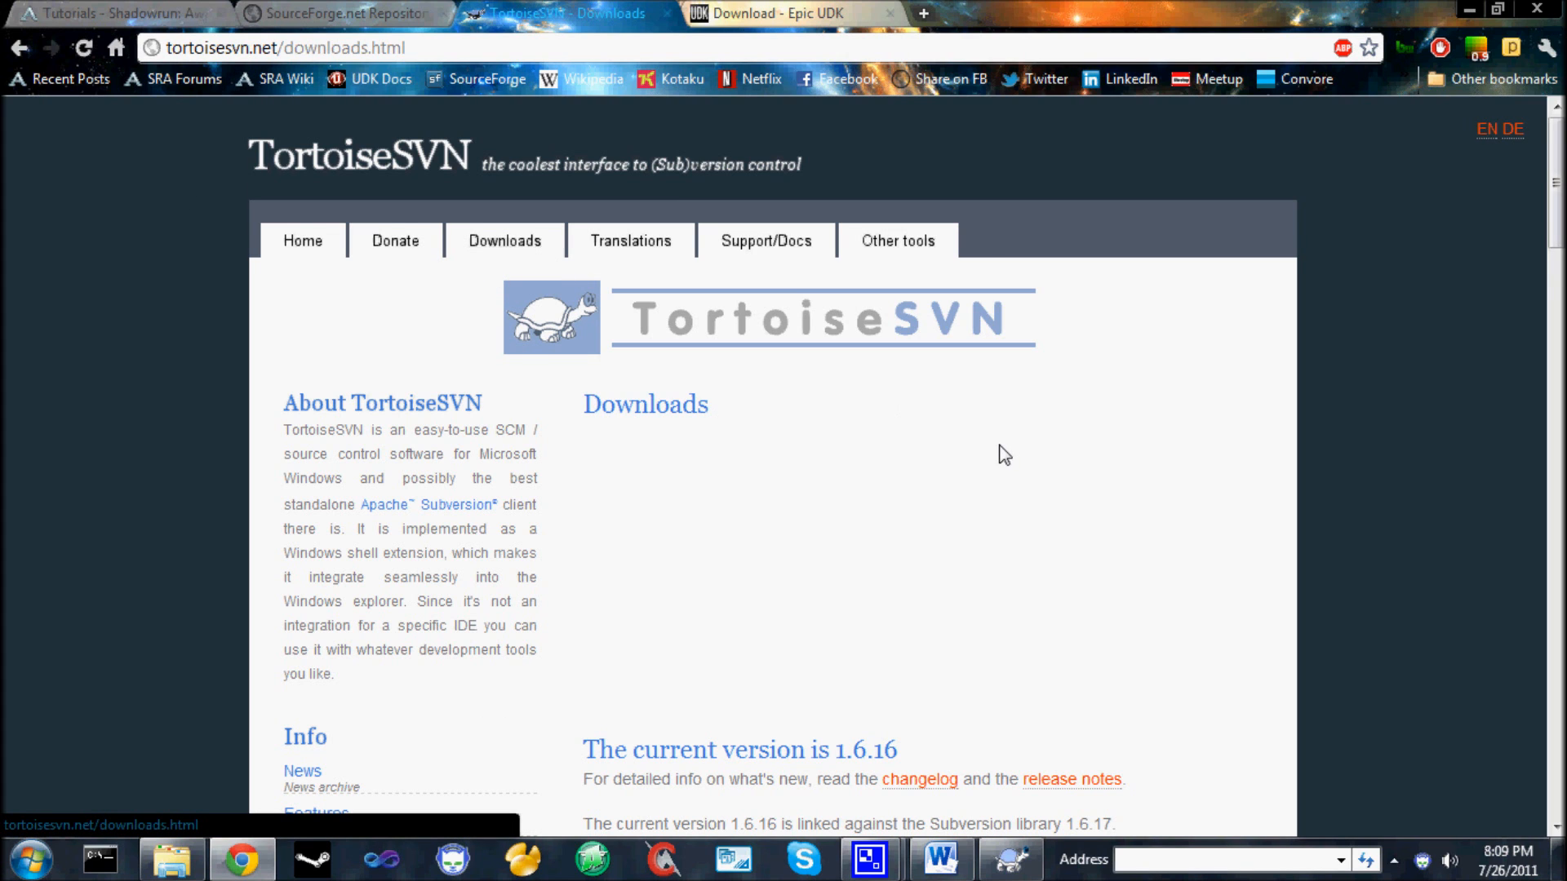
pyautogui.scroll(-3, 999, 451)
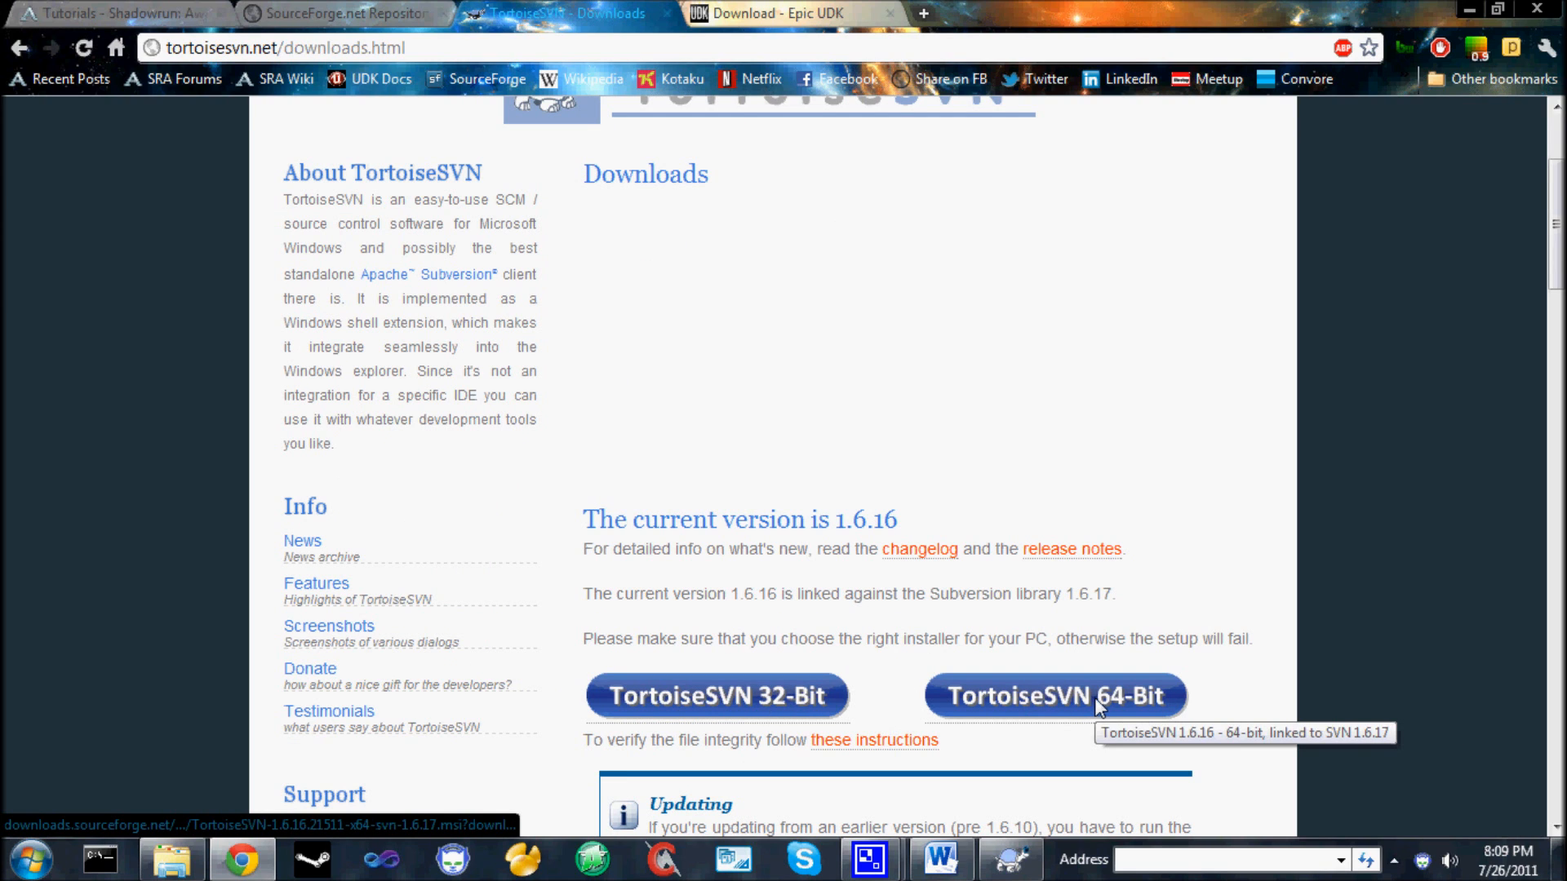
pyautogui.scroll(-2, 1239, 443)
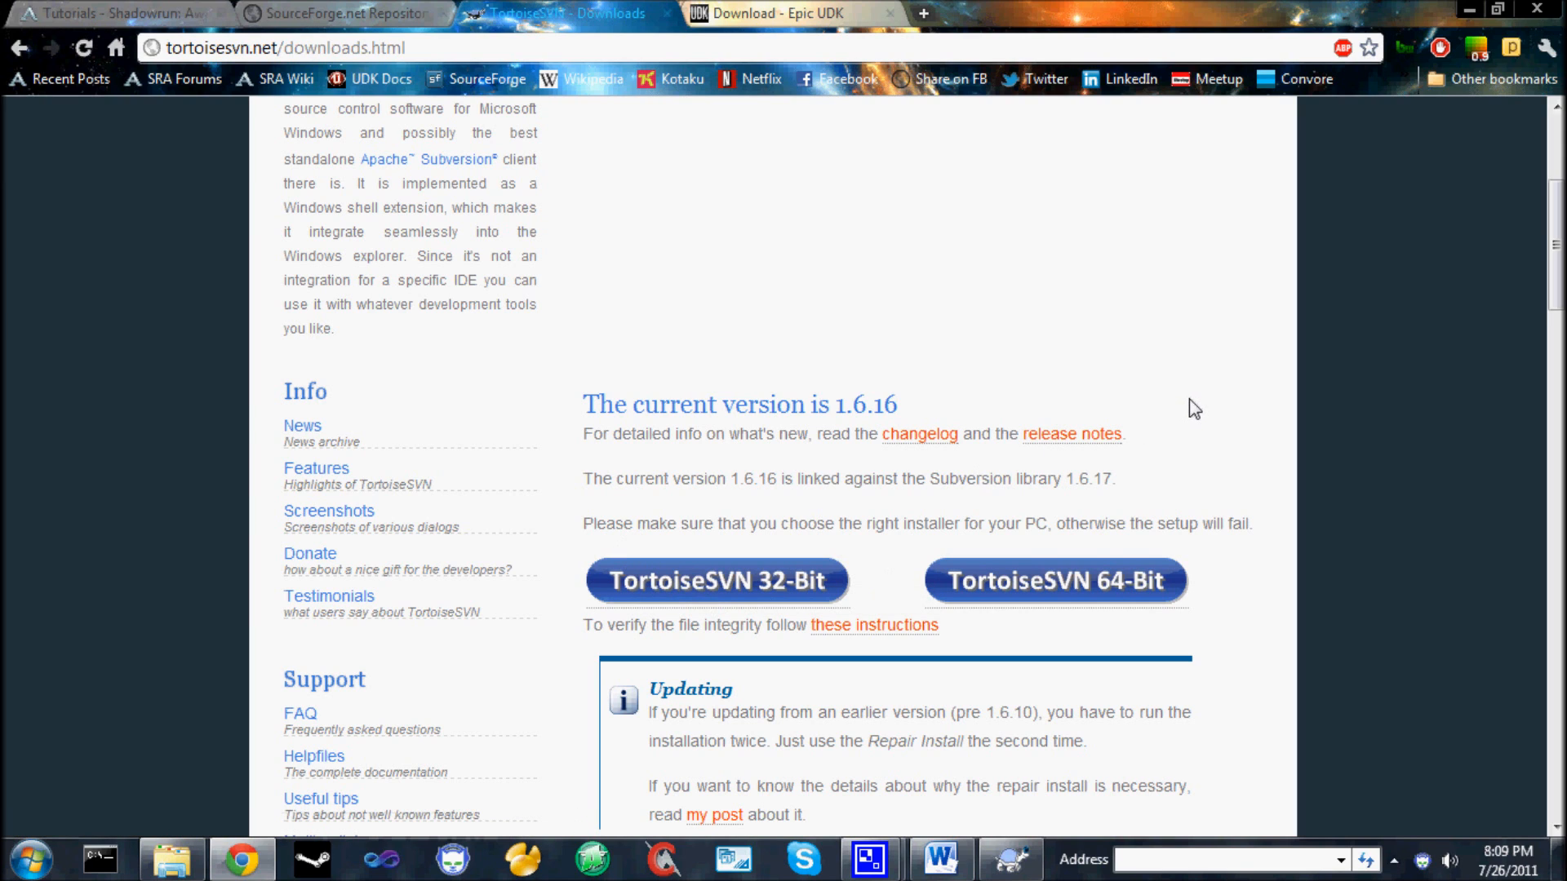
pyautogui.scroll(-2, 1194, 408)
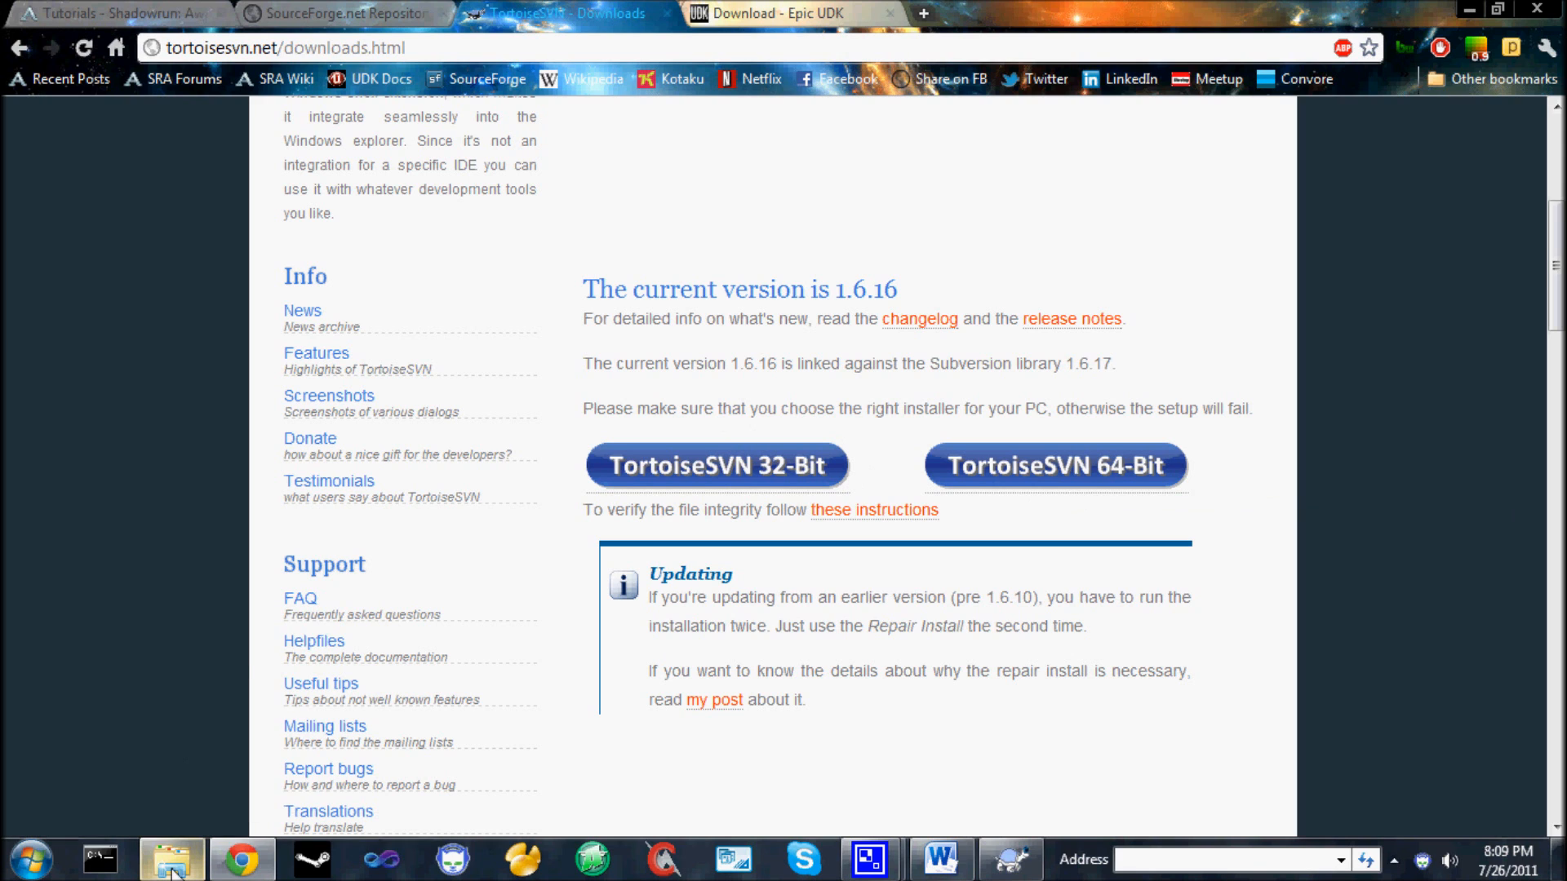
# Switch to File Explorer, go up to Local Disk (C:), and view the TortoiseSVN commands available there.
pyautogui.moveTo(173, 872)
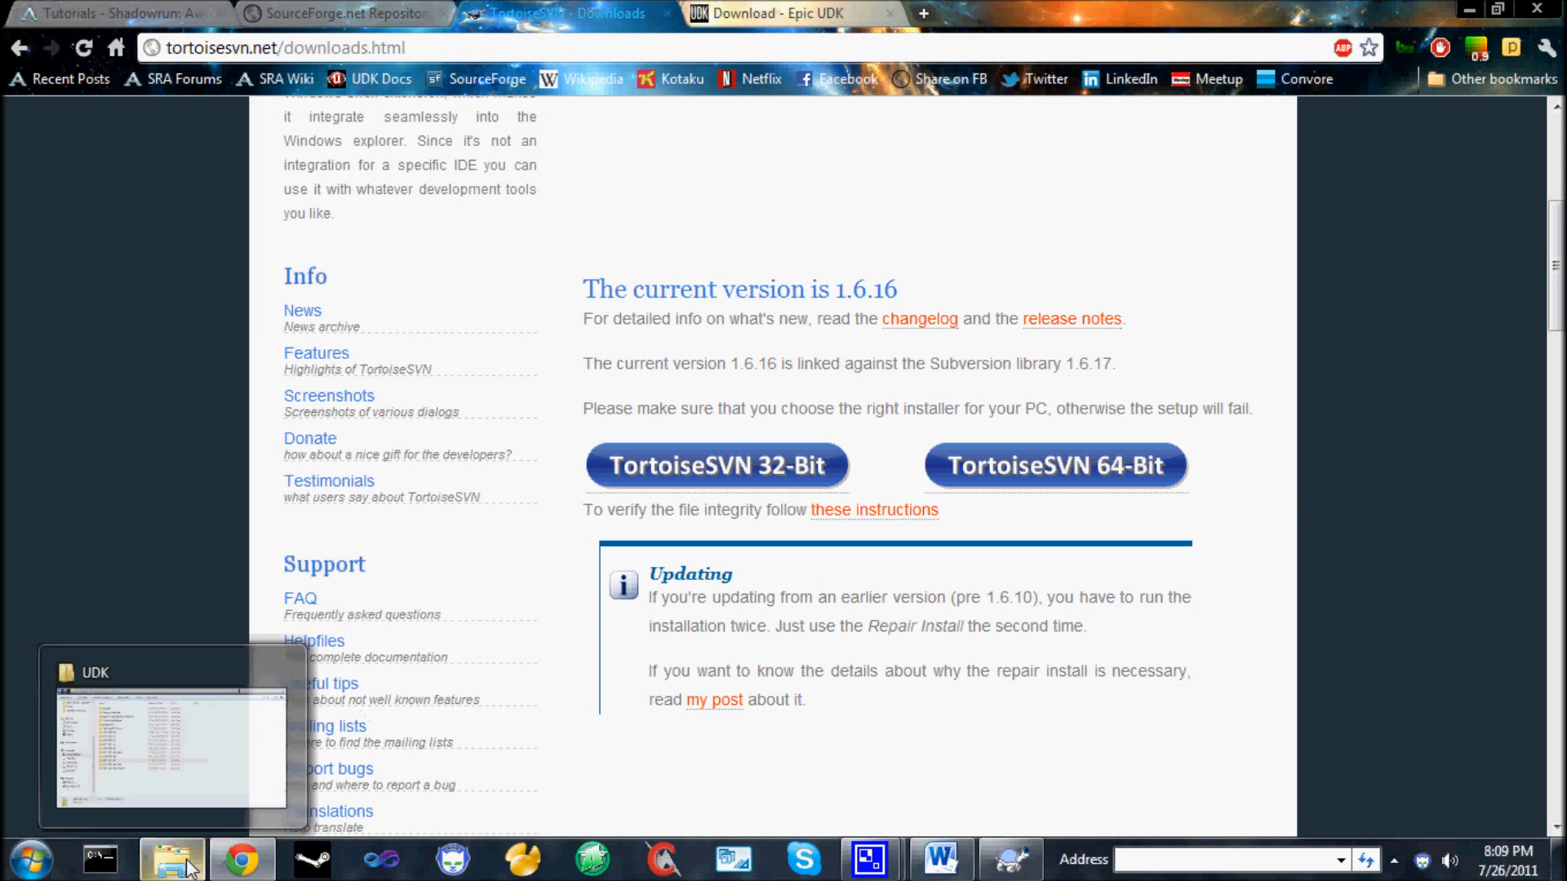
pyautogui.click(188, 865)
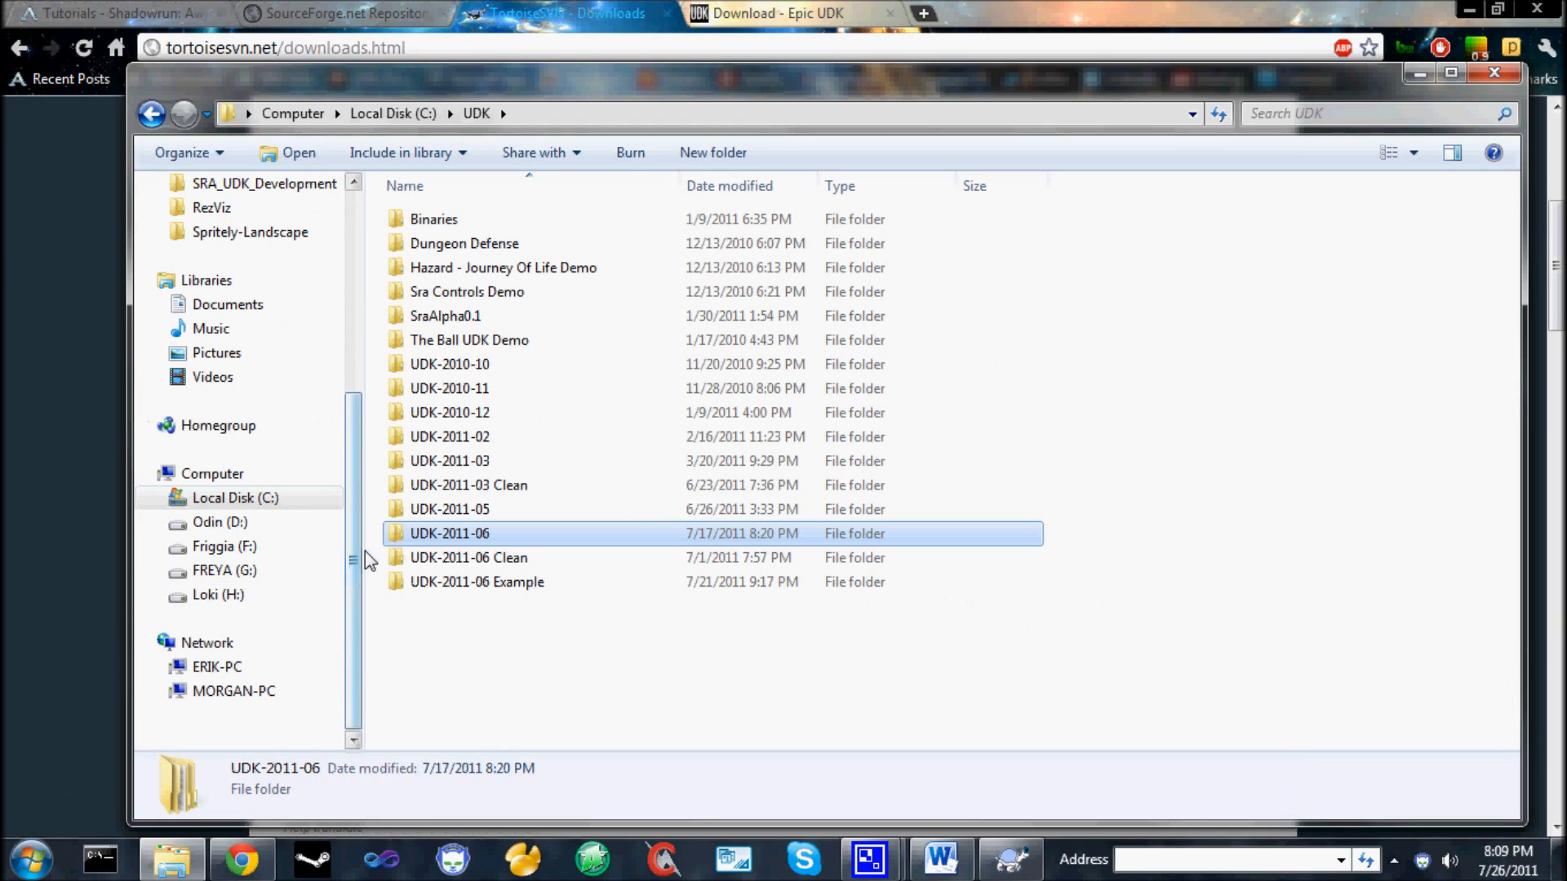
pyautogui.click(404, 111)
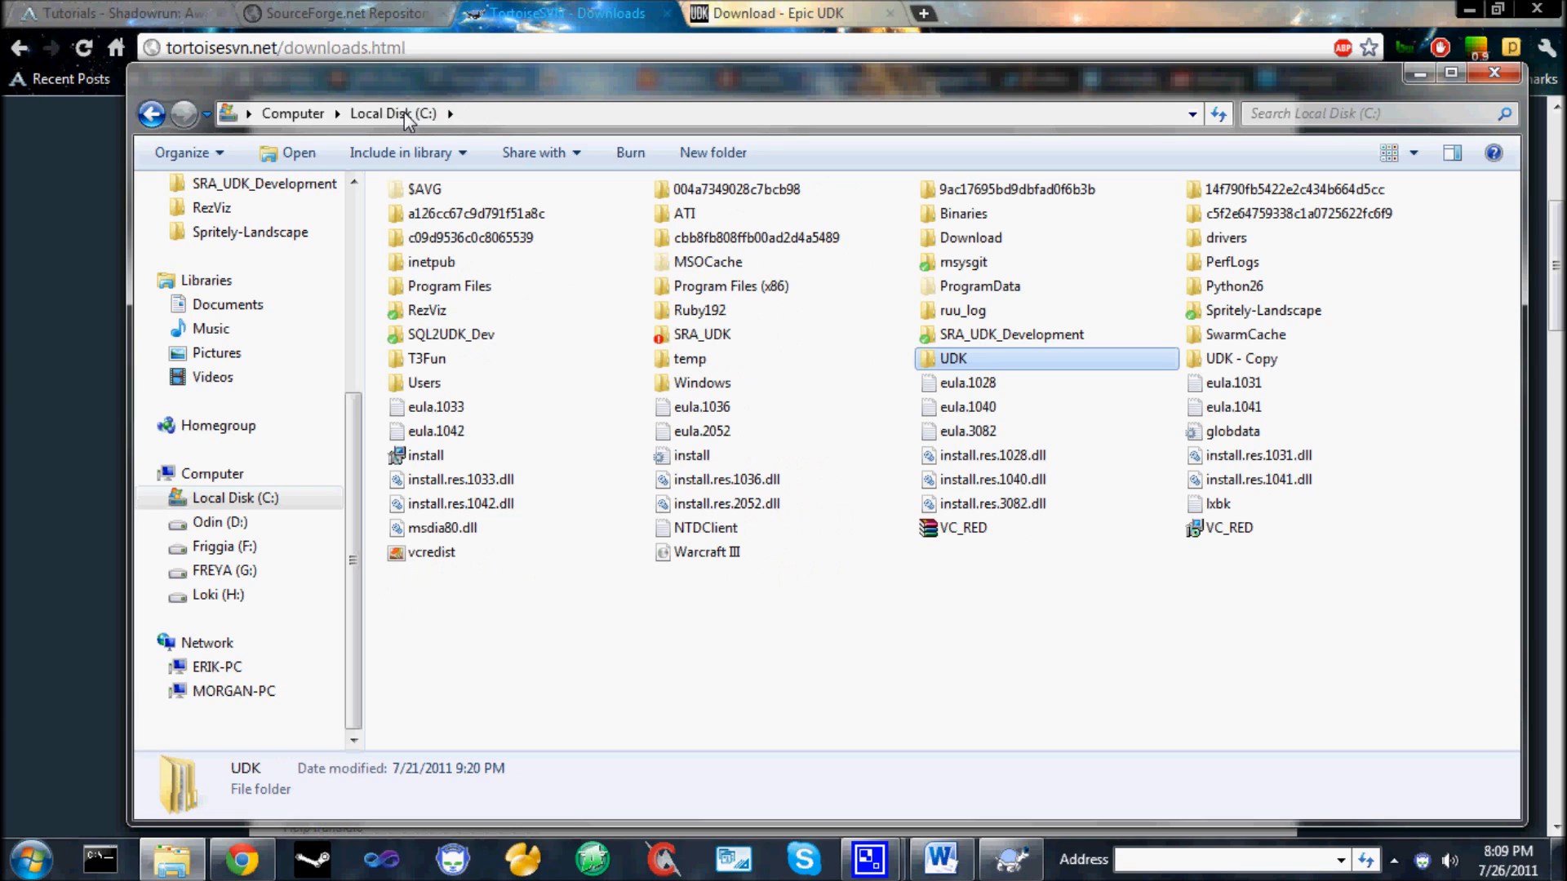
pyautogui.rightClick(808, 606)
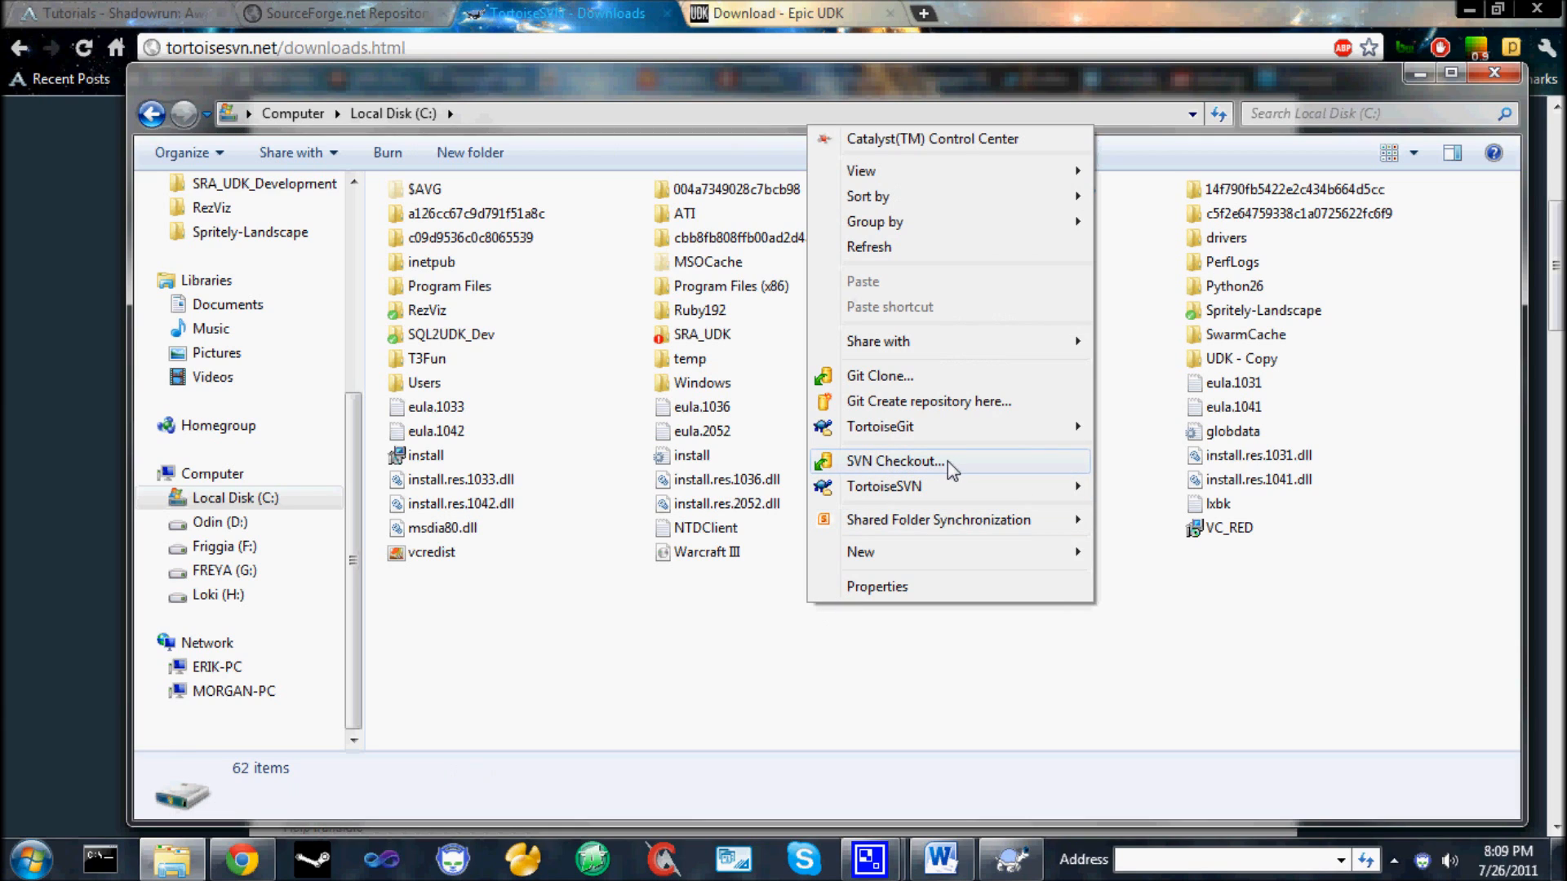
pyautogui.moveTo(938, 486)
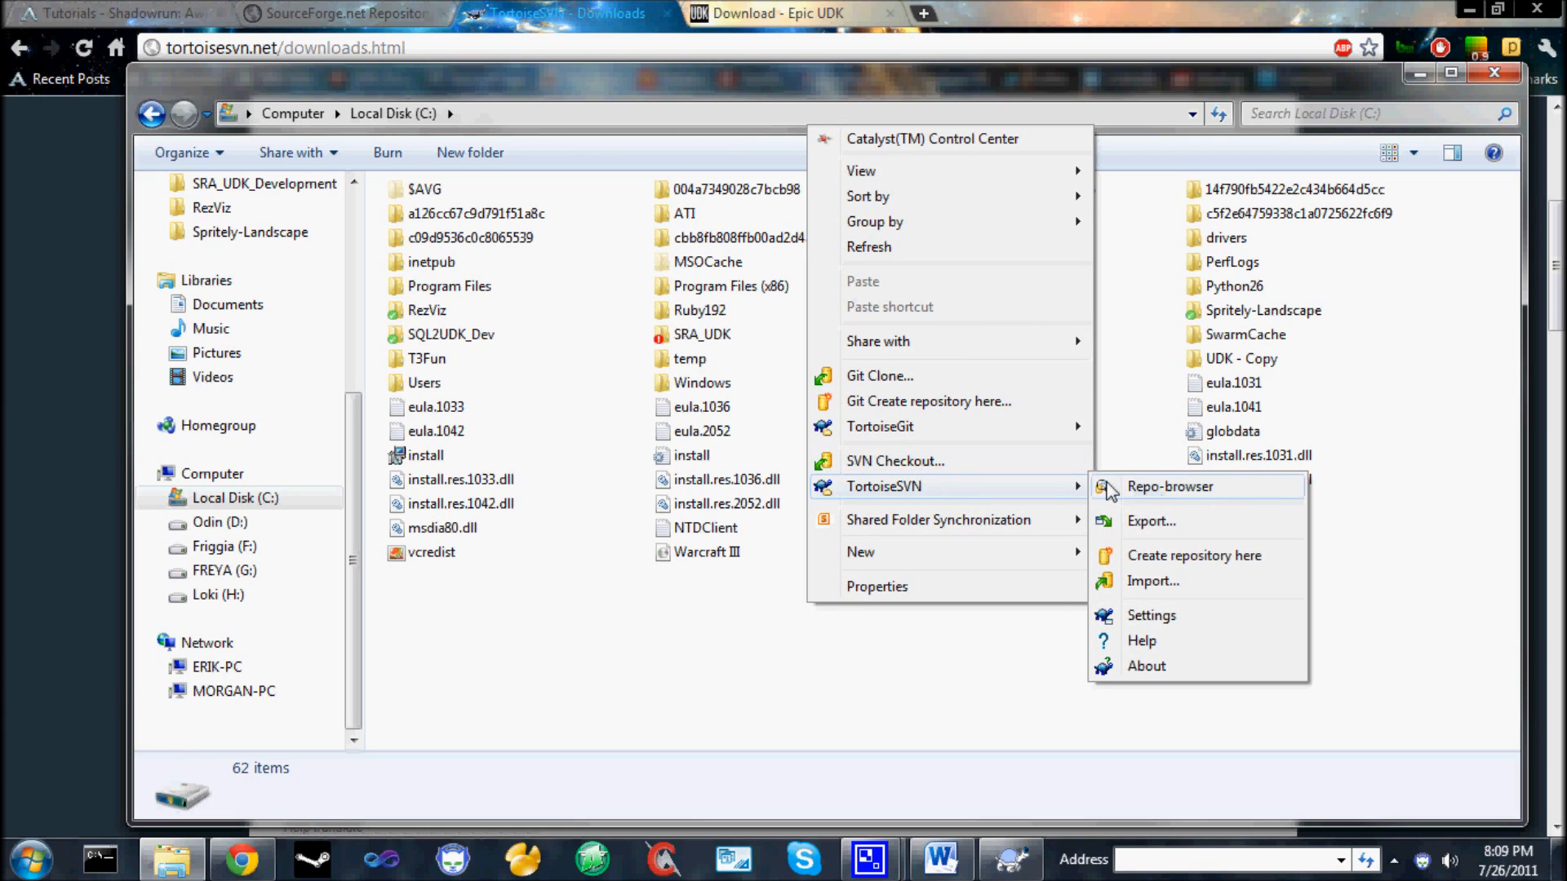
pyautogui.click(774, 689)
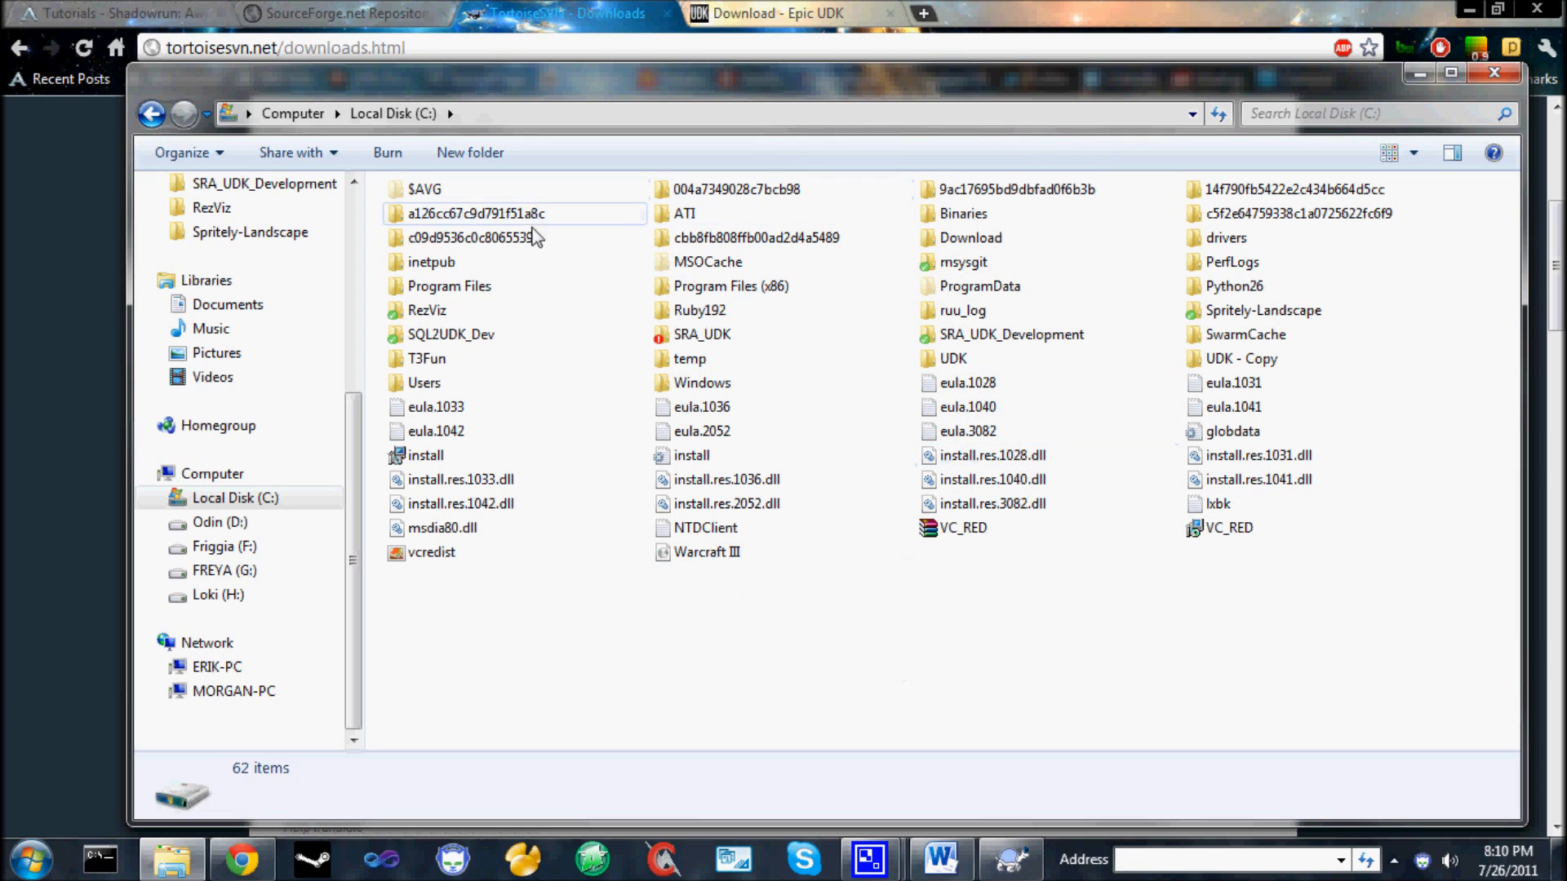
# Start an SVN Checkout from the root of Local Disk (C:) and go to its repository URL.
pyautogui.rightClick(647, 693)
pyautogui.click(758, 536)
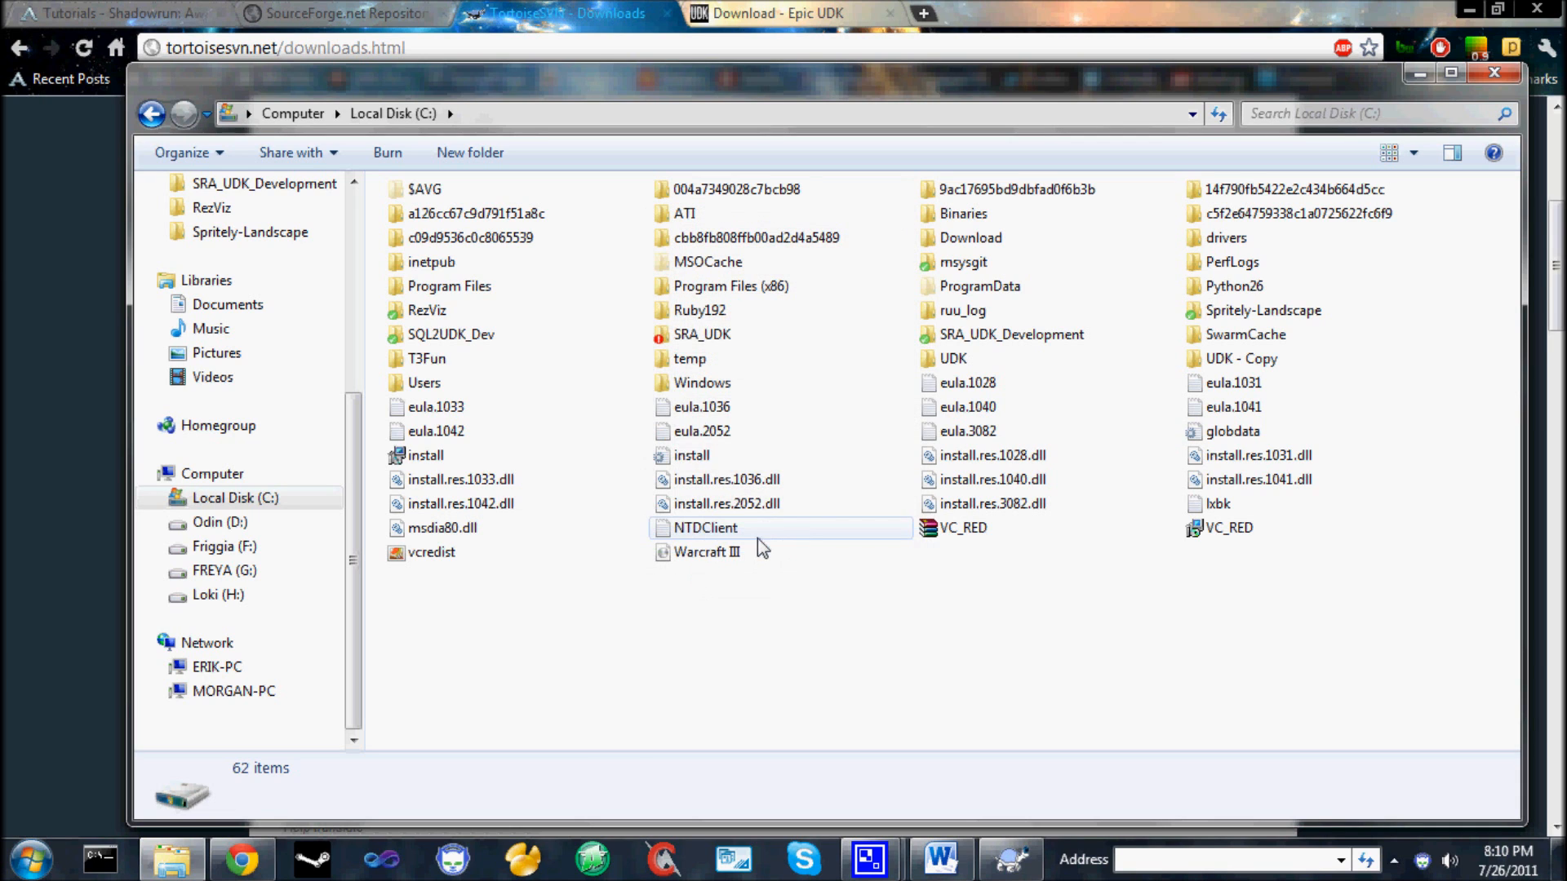
pyautogui.click(745, 430)
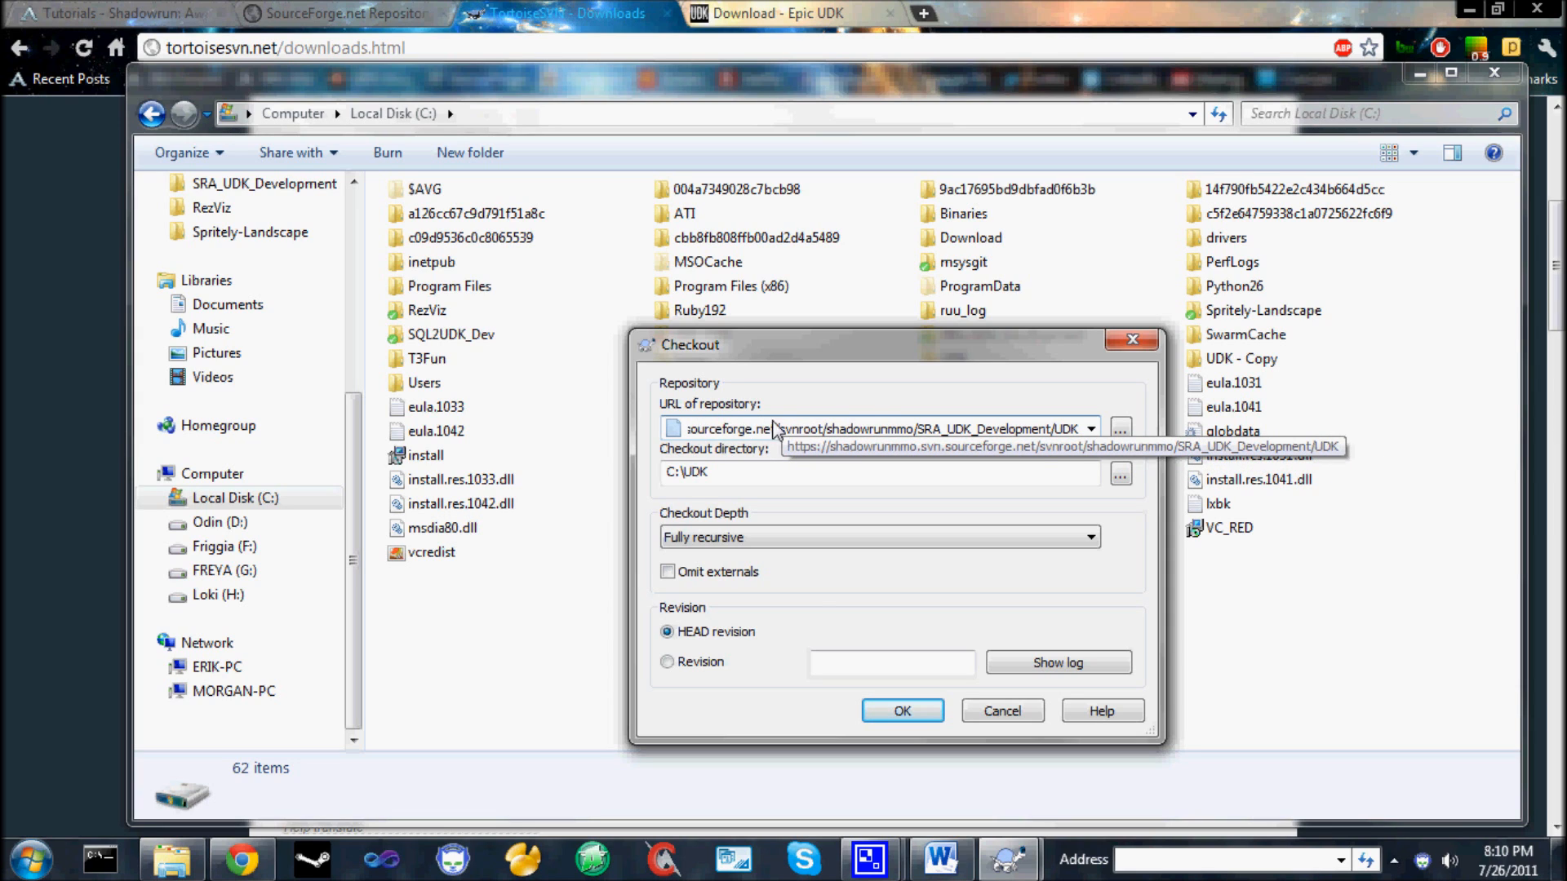
pyautogui.click(114, 13)
pyautogui.scroll(-8, 687, 570)
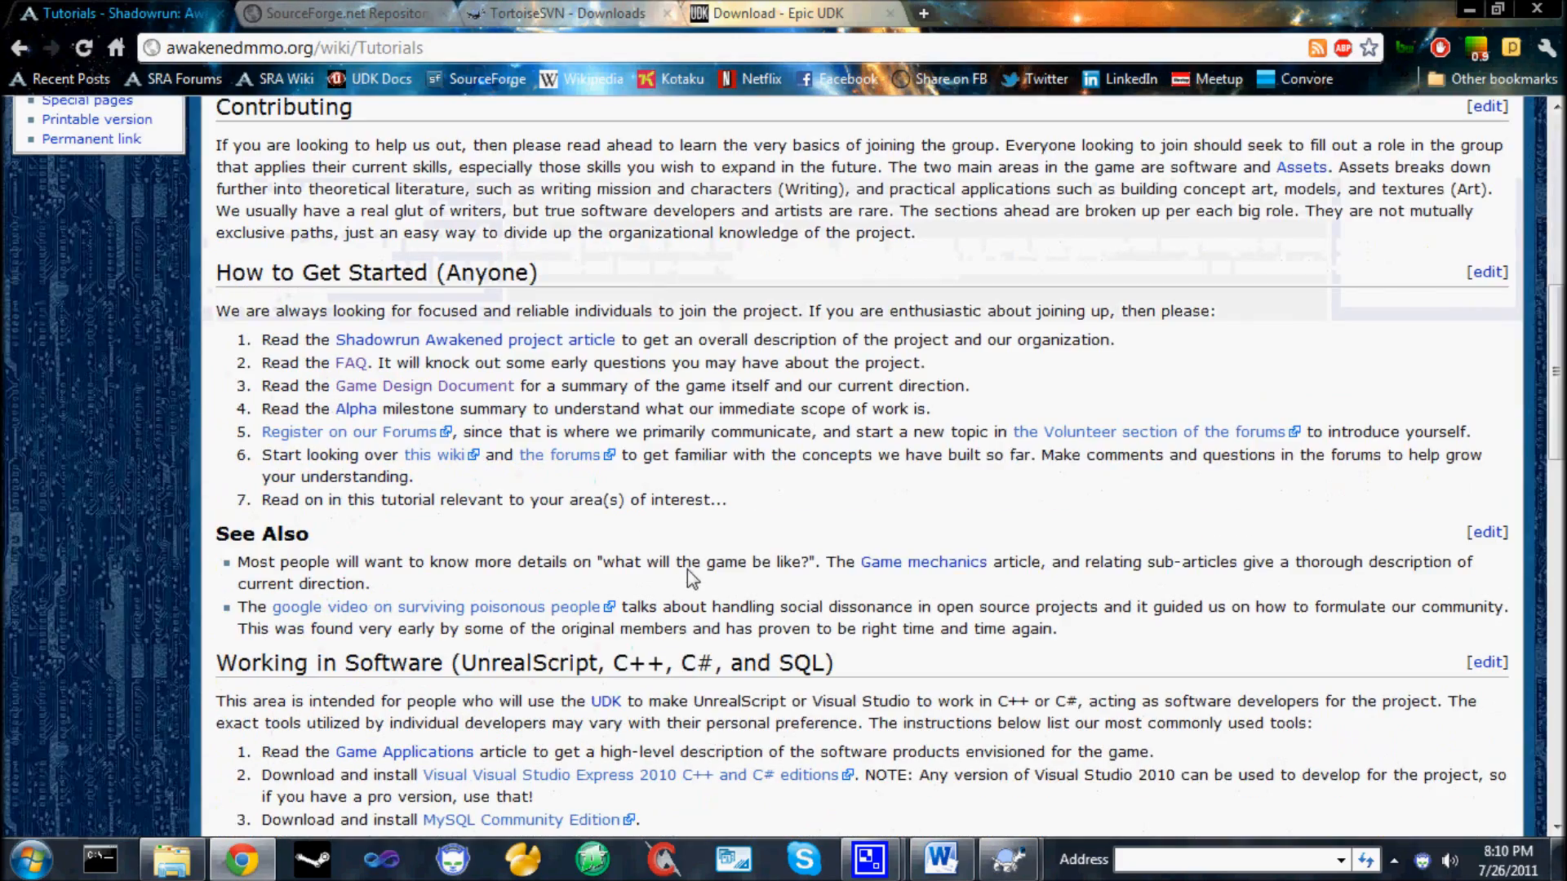
pyautogui.scroll(-1, 688, 570)
pyautogui.scroll(-5, 793, 530)
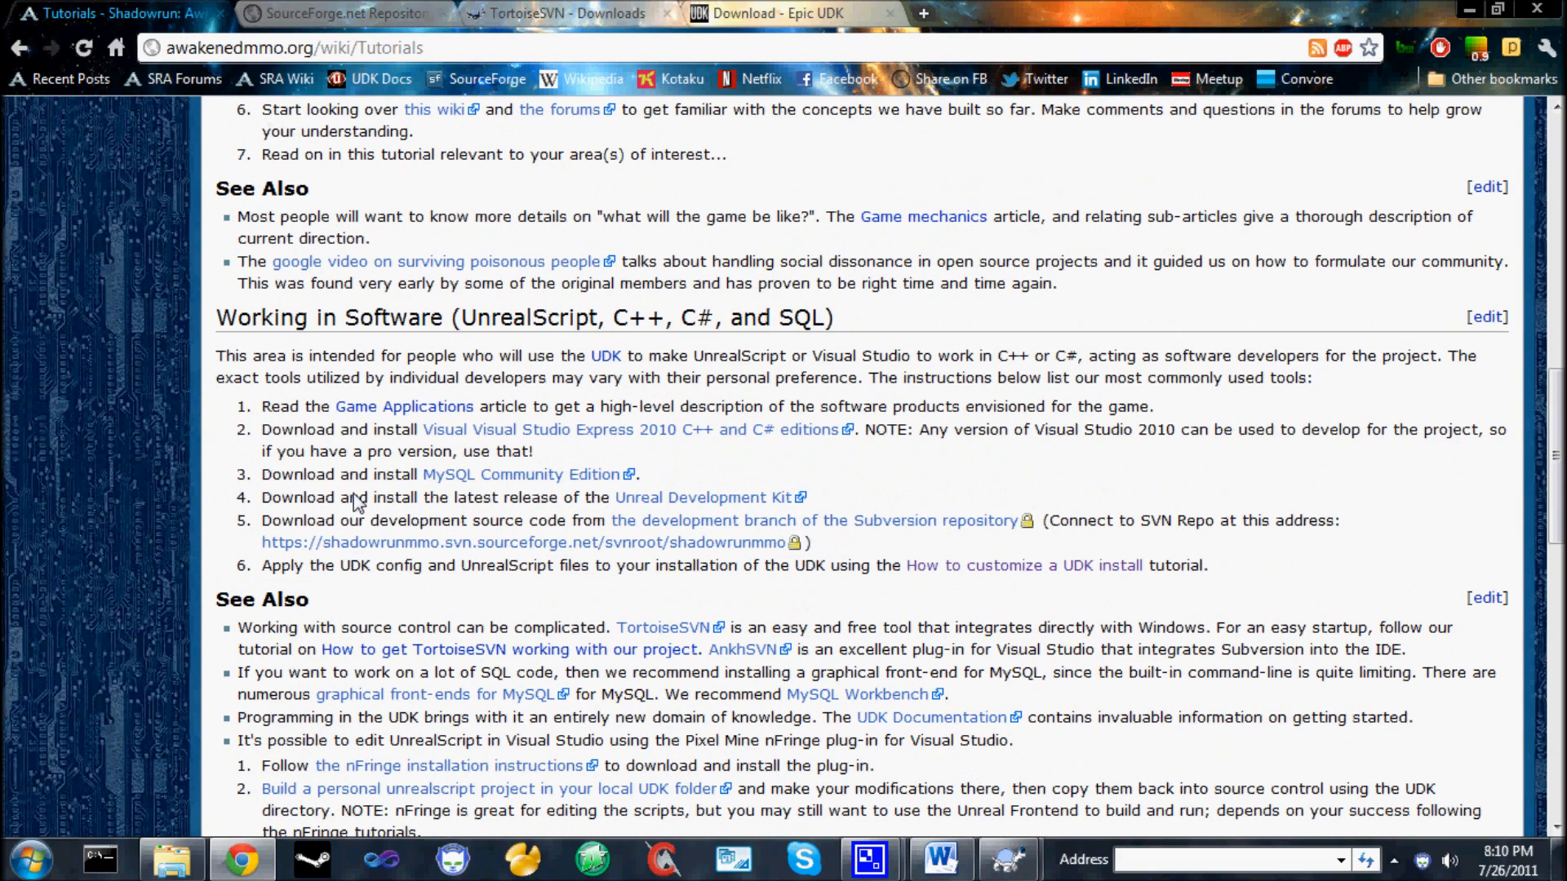
pyautogui.moveTo(261, 542); pyautogui.dragTo(786, 543)
pyautogui.hotkey('ctrl', 'c')
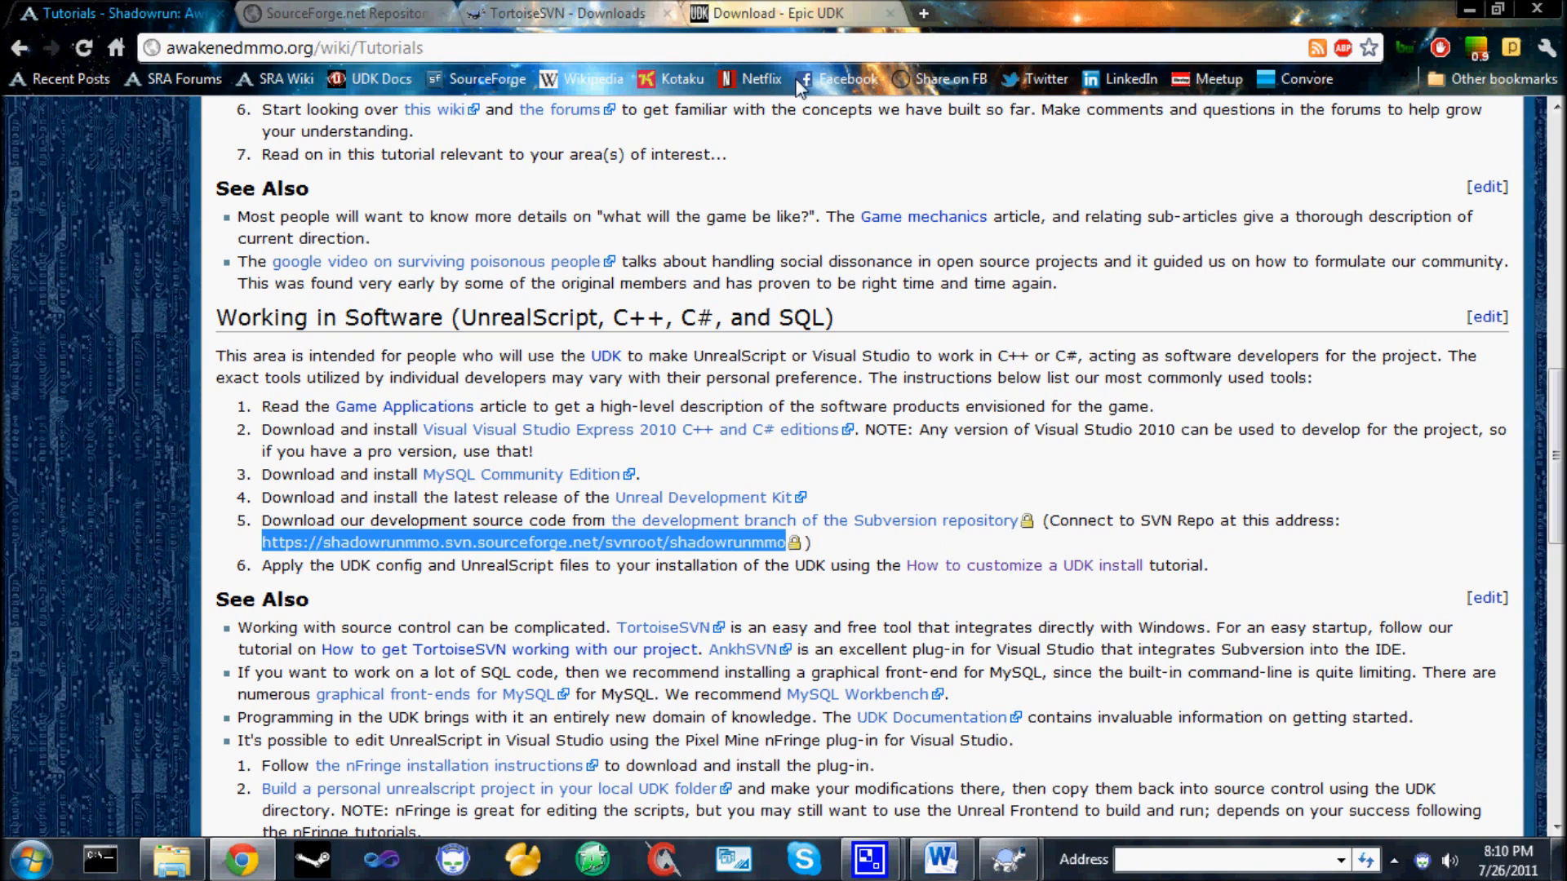
pyautogui.click(780, 10)
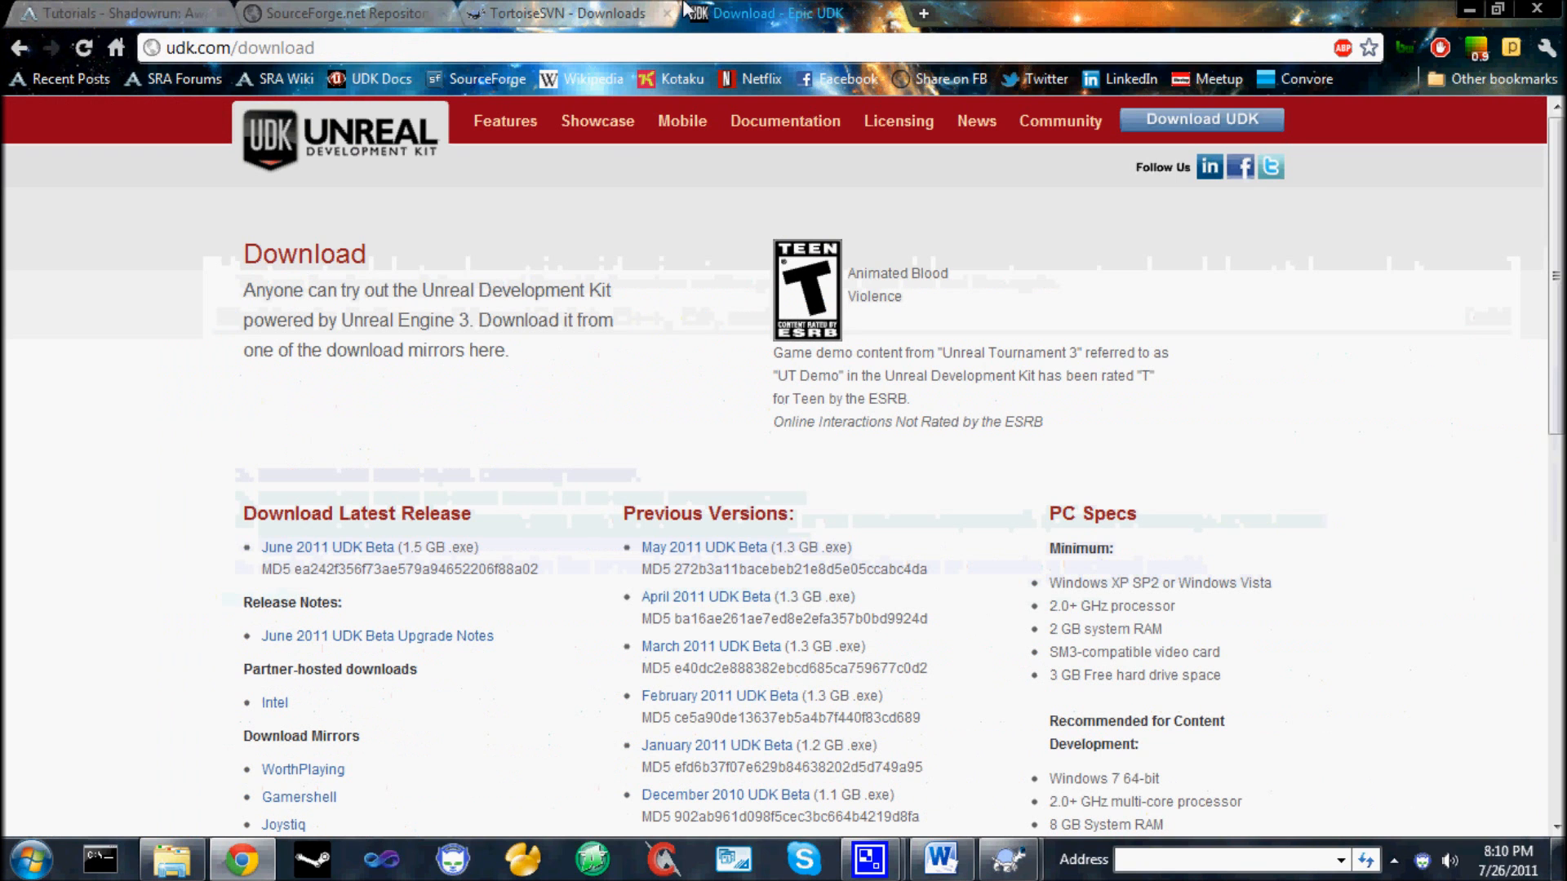
pyautogui.moveTo(1019, 867)
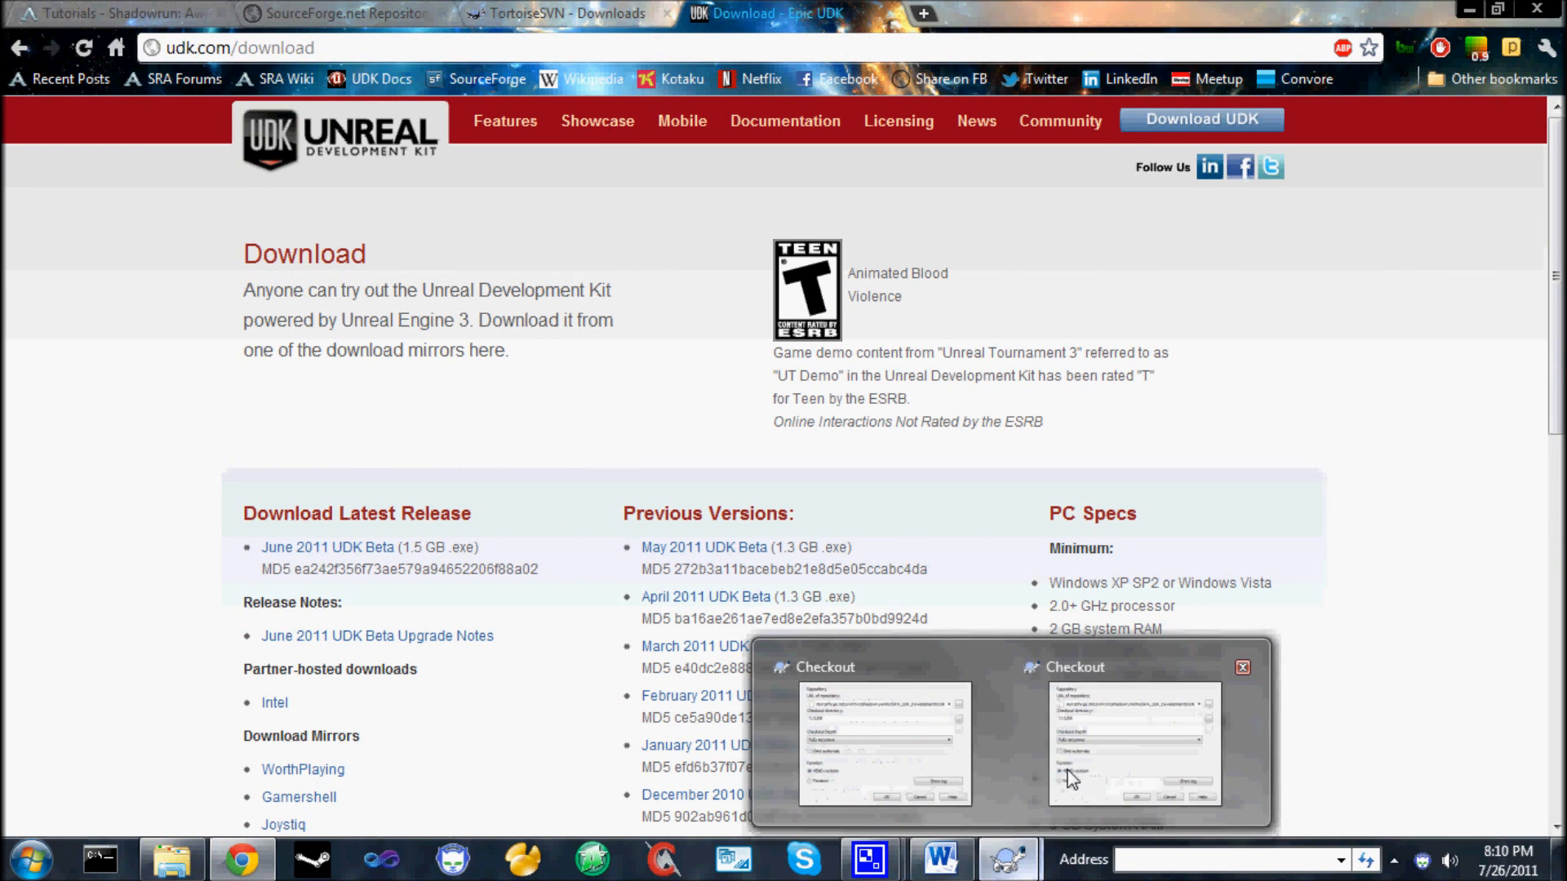
pyautogui.click(1099, 738)
pyautogui.doubleClick(782, 432)
pyautogui.hotkey('ctrl', 'v')
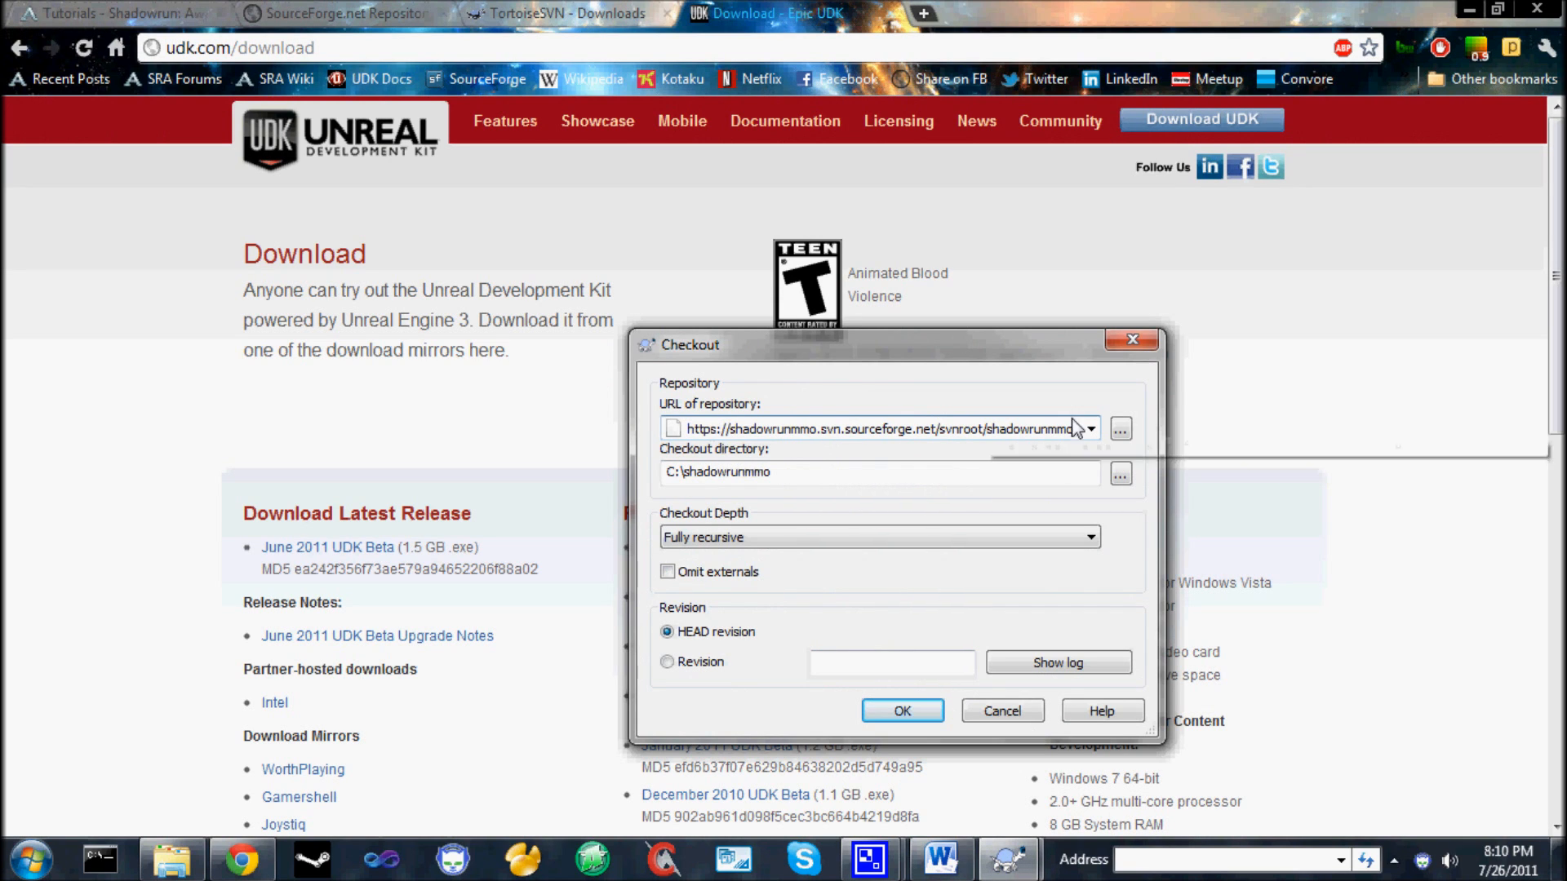
# Browse the repository to the UDK folder inside SRA_UDK_Development and accept it as the checkout URL.
pyautogui.click(1122, 430)
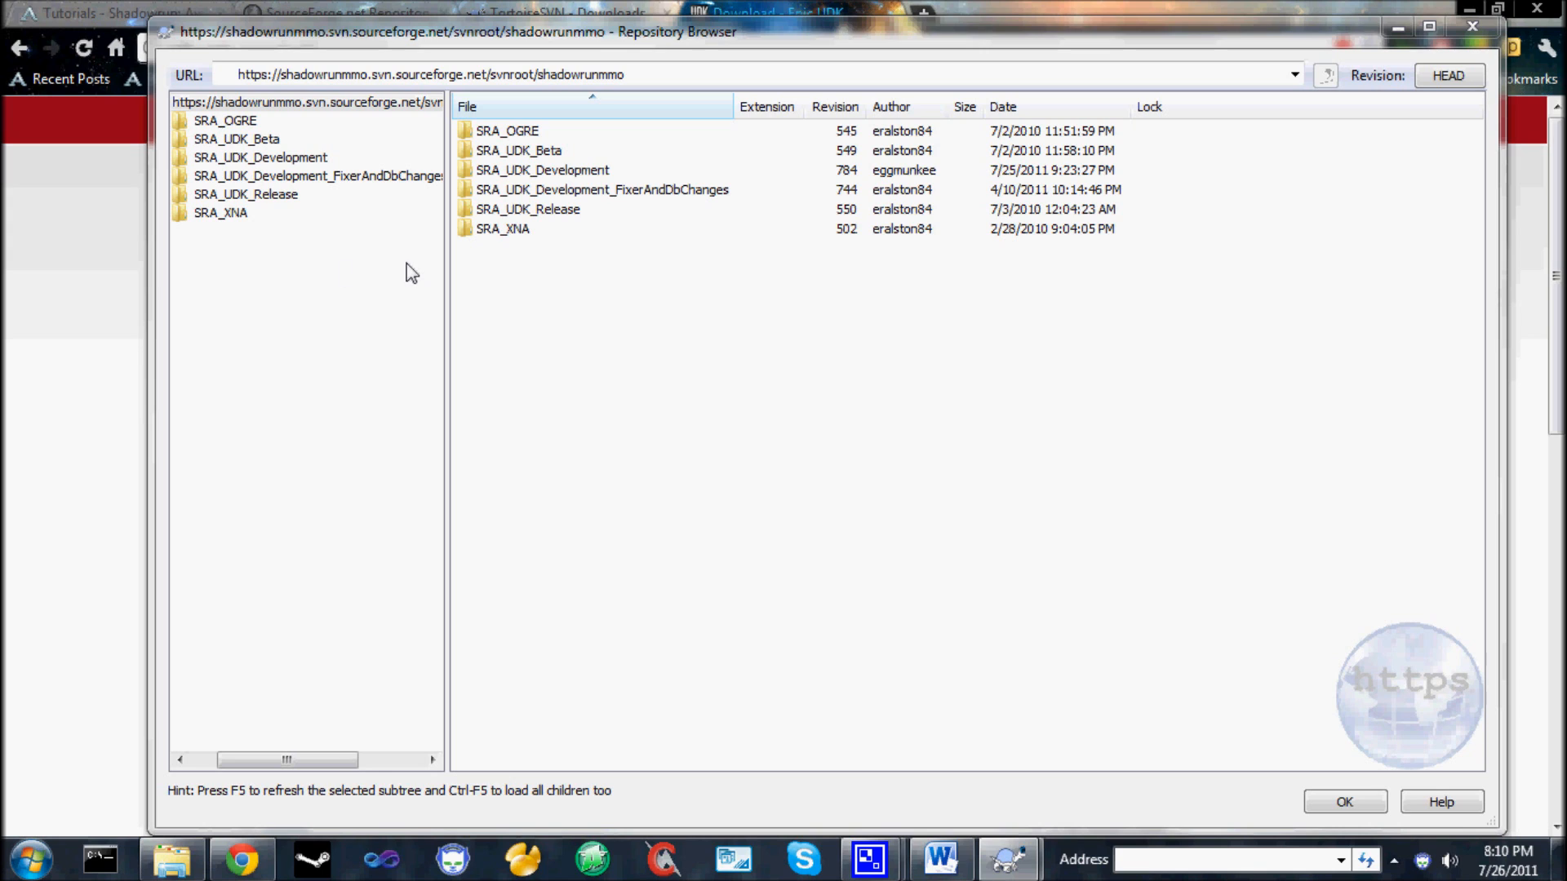
pyautogui.click(263, 158)
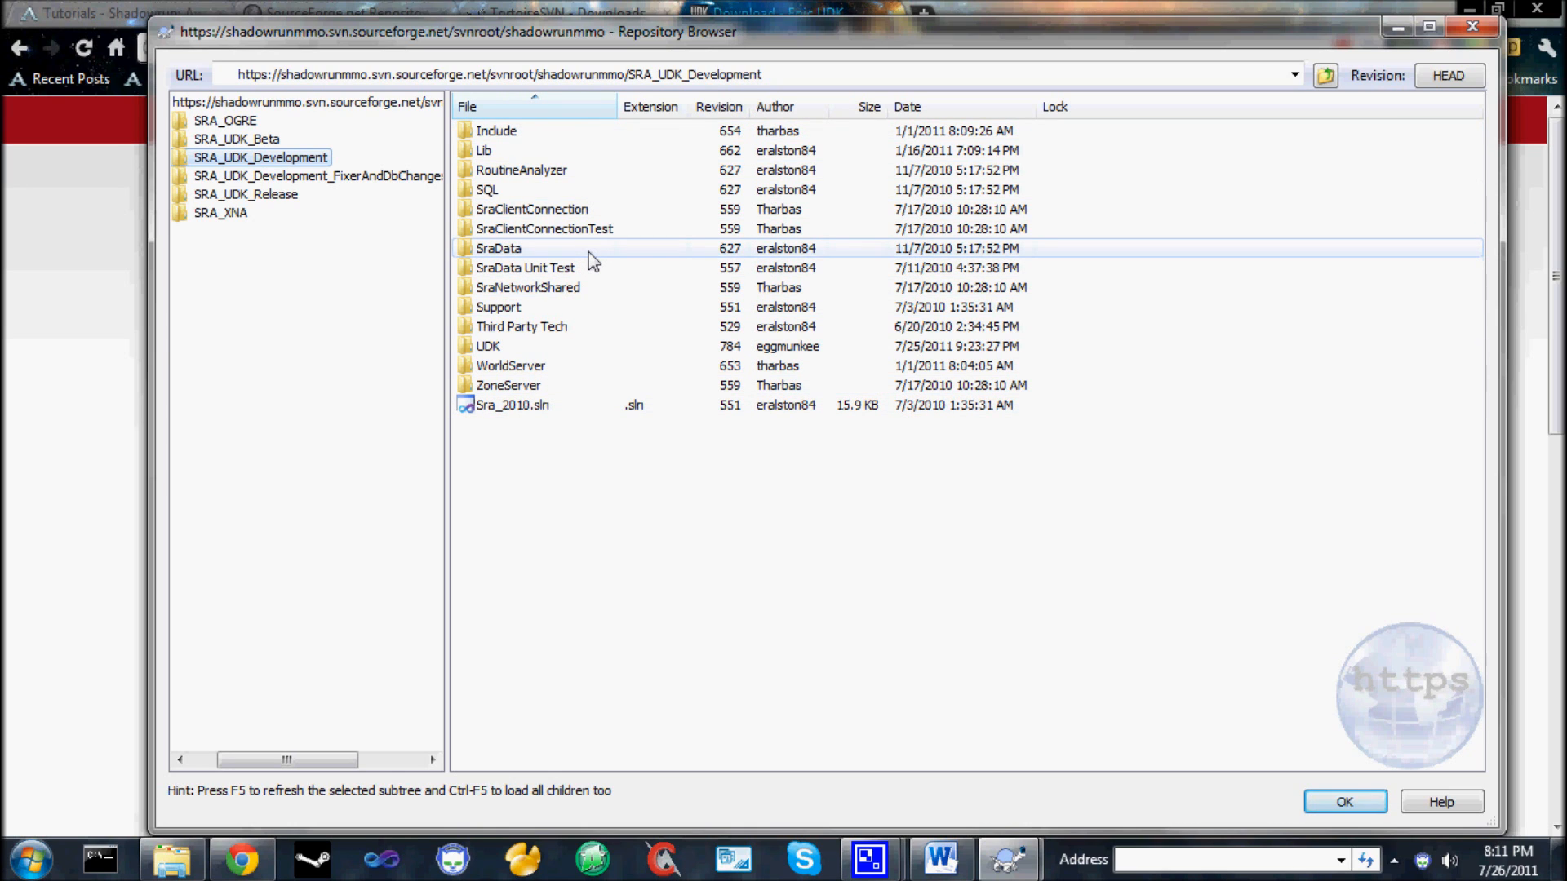
pyautogui.click(578, 349)
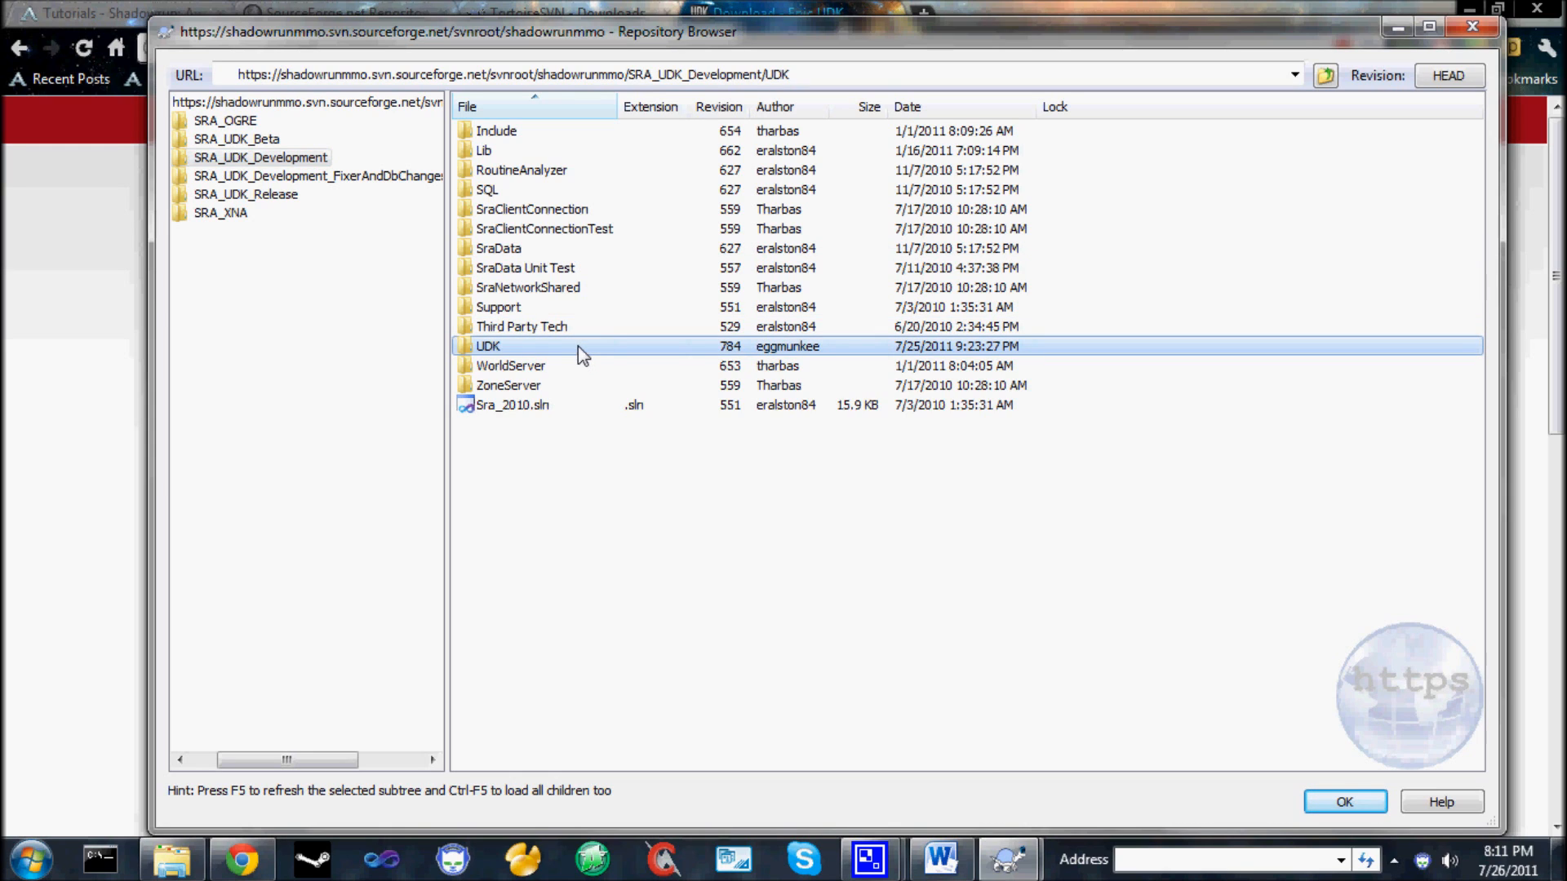
pyautogui.doubleClick(504, 349)
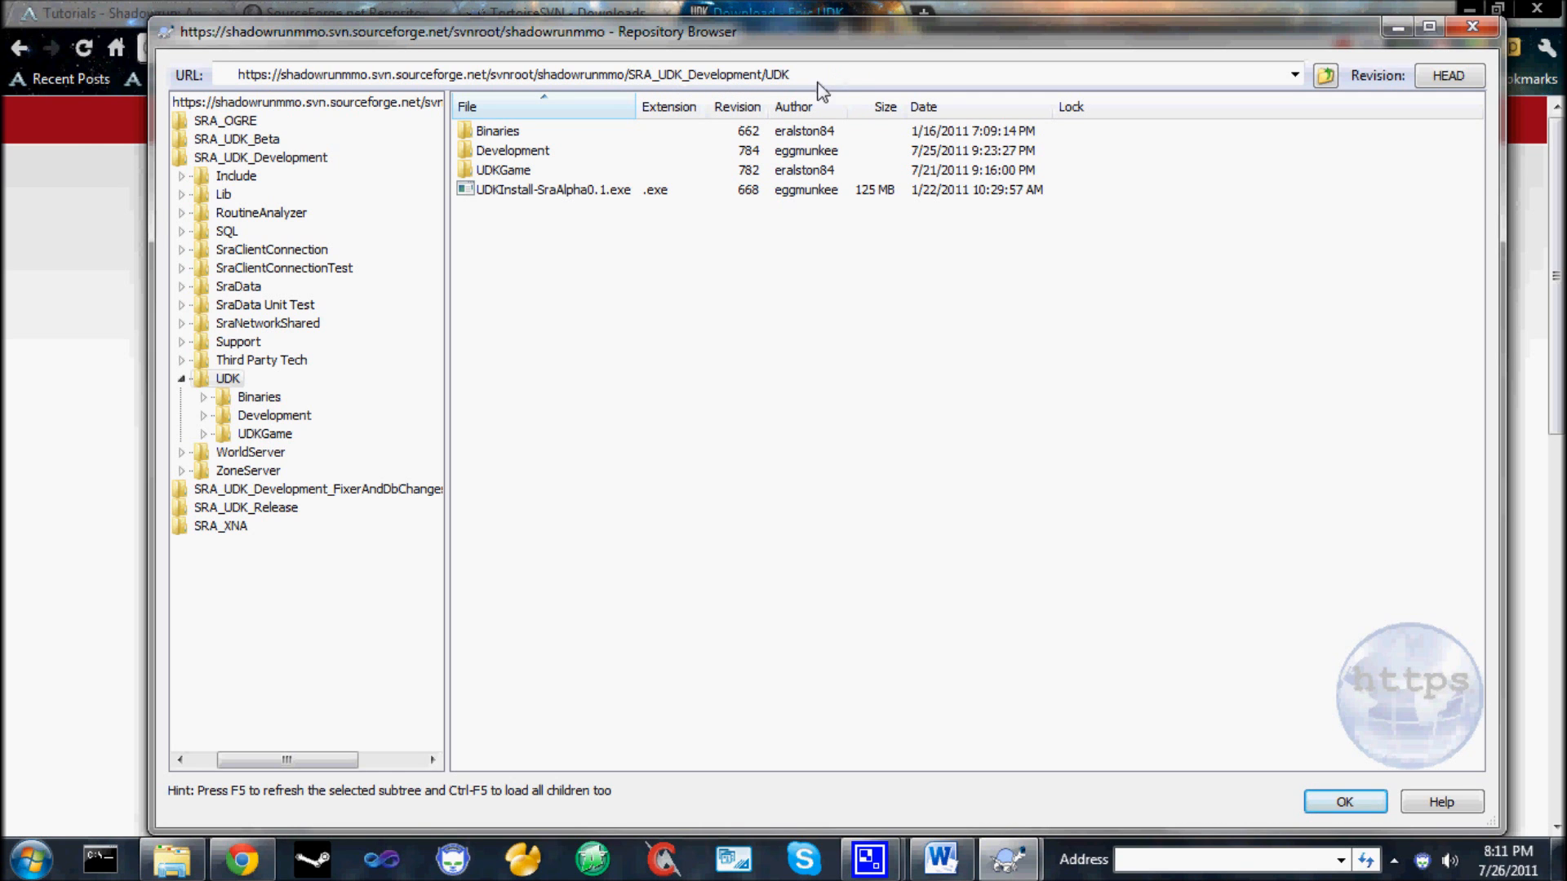
pyautogui.click(1357, 803)
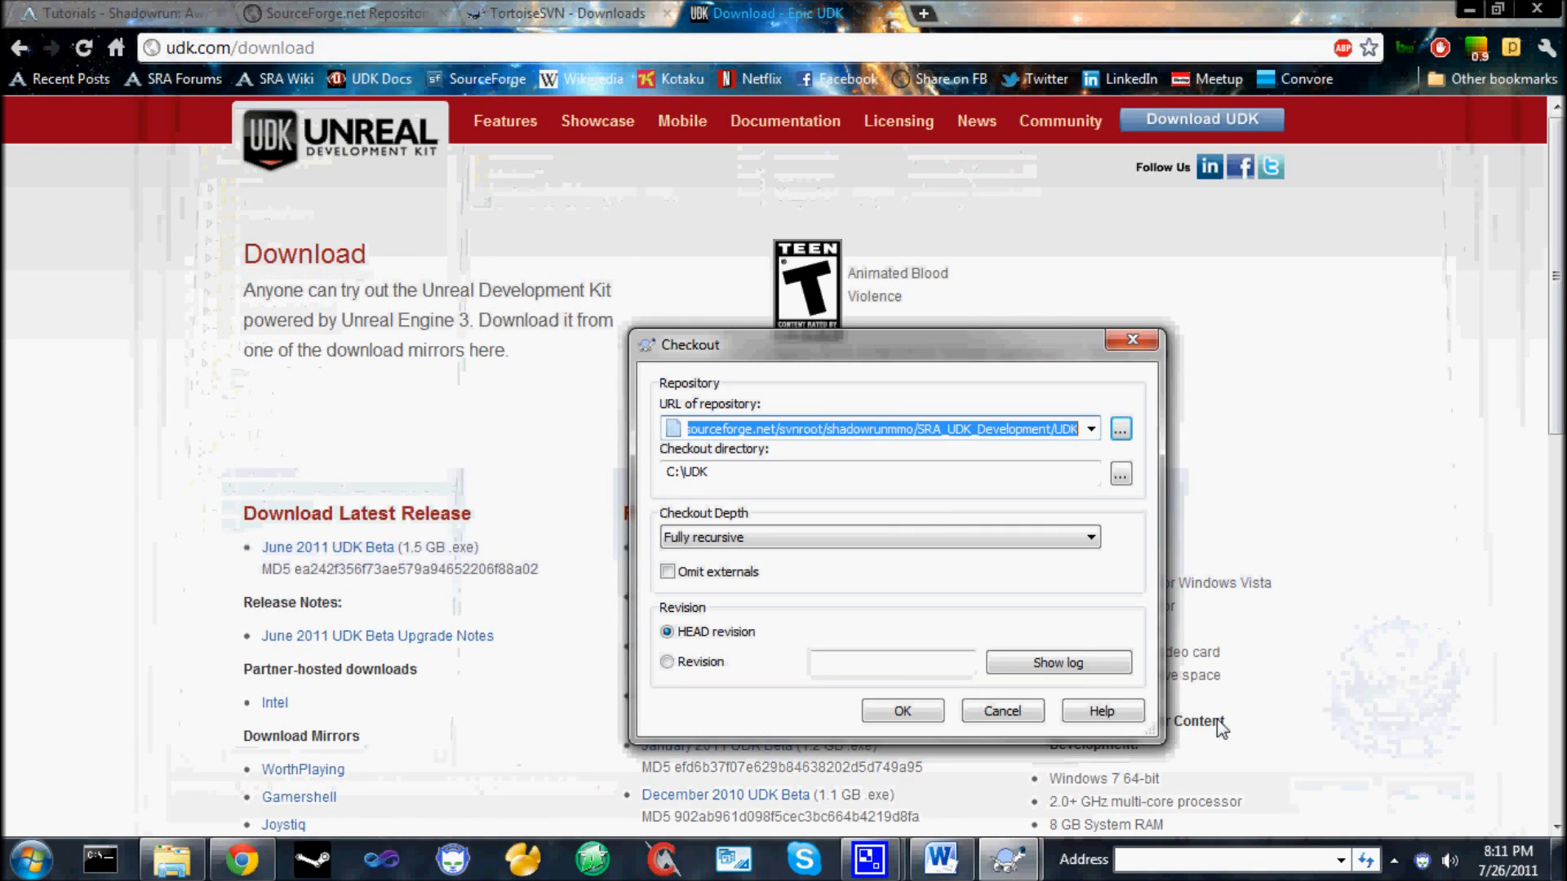
# Set the checkout directory to C:\UDK_Development, and cancel the checkout.
pyautogui.click(828, 476)
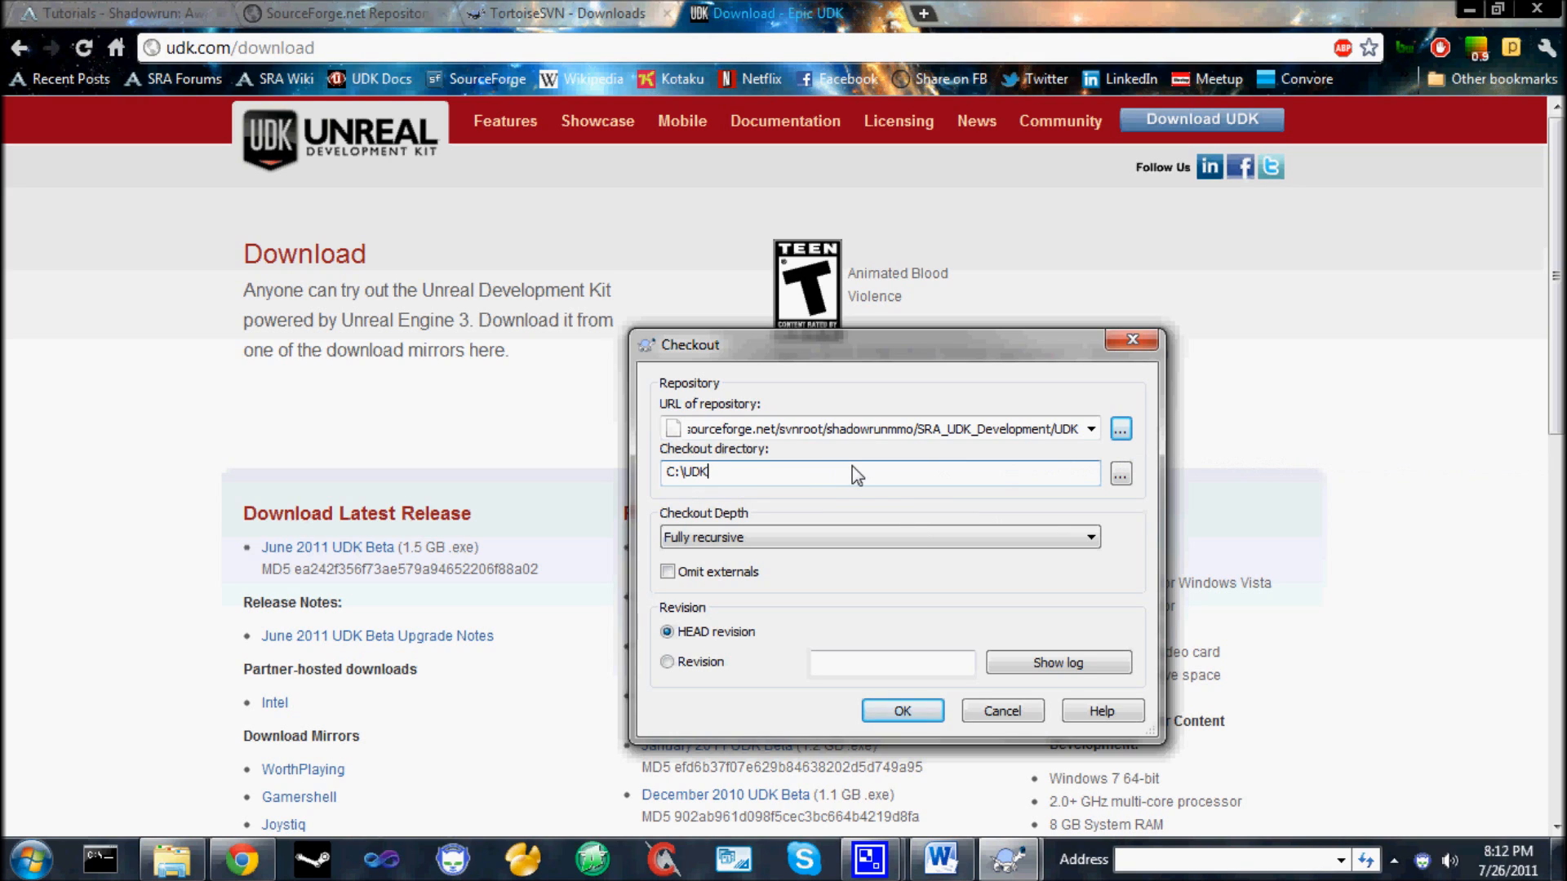
pyautogui.write('_Development')
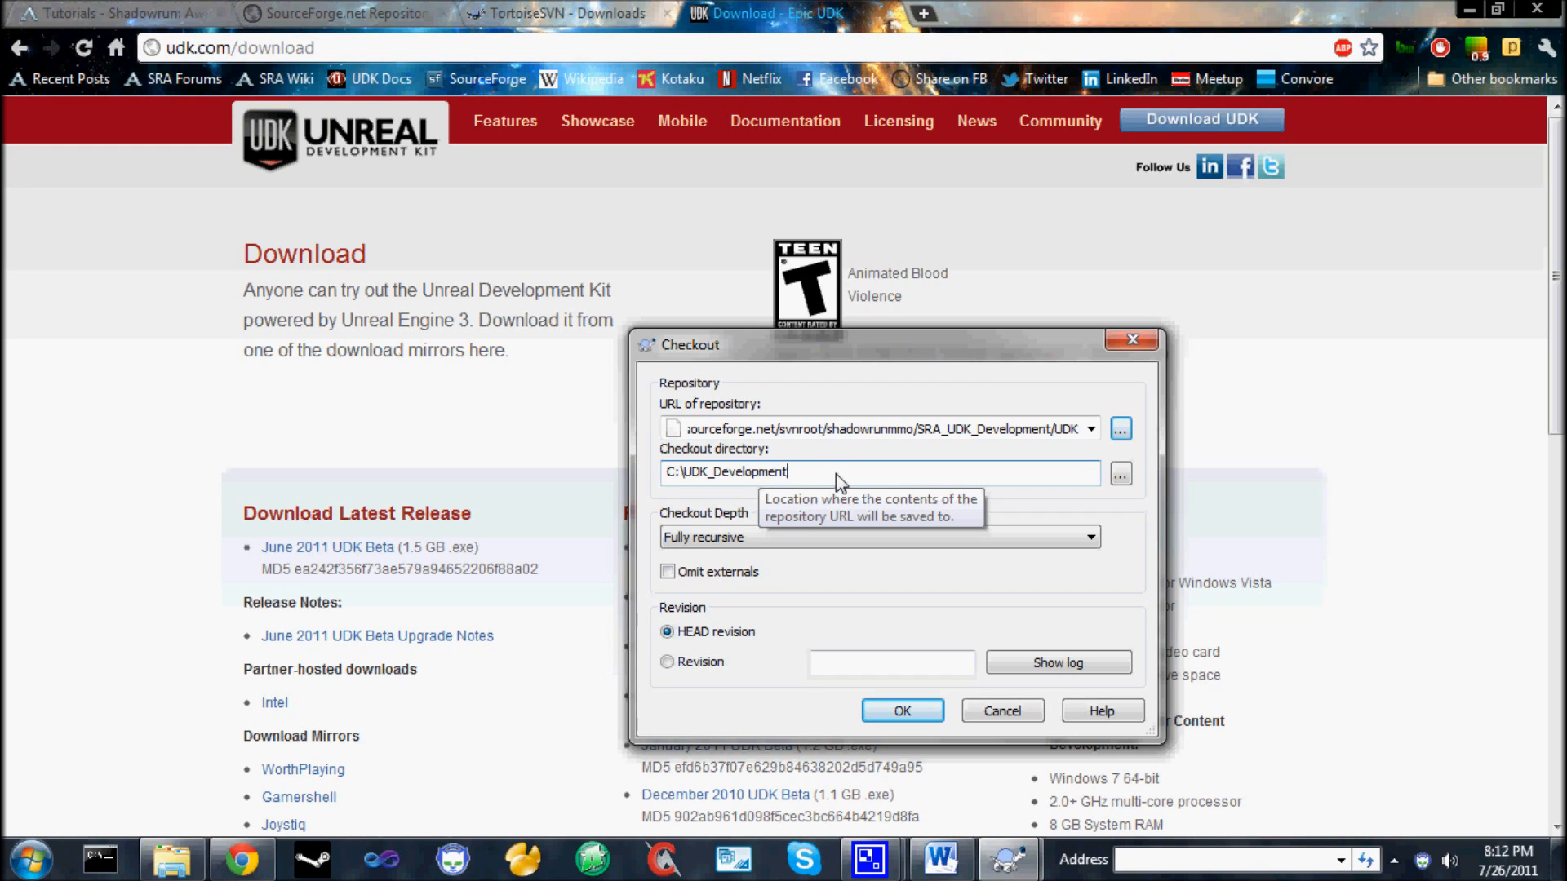
pyautogui.click(1001, 712)
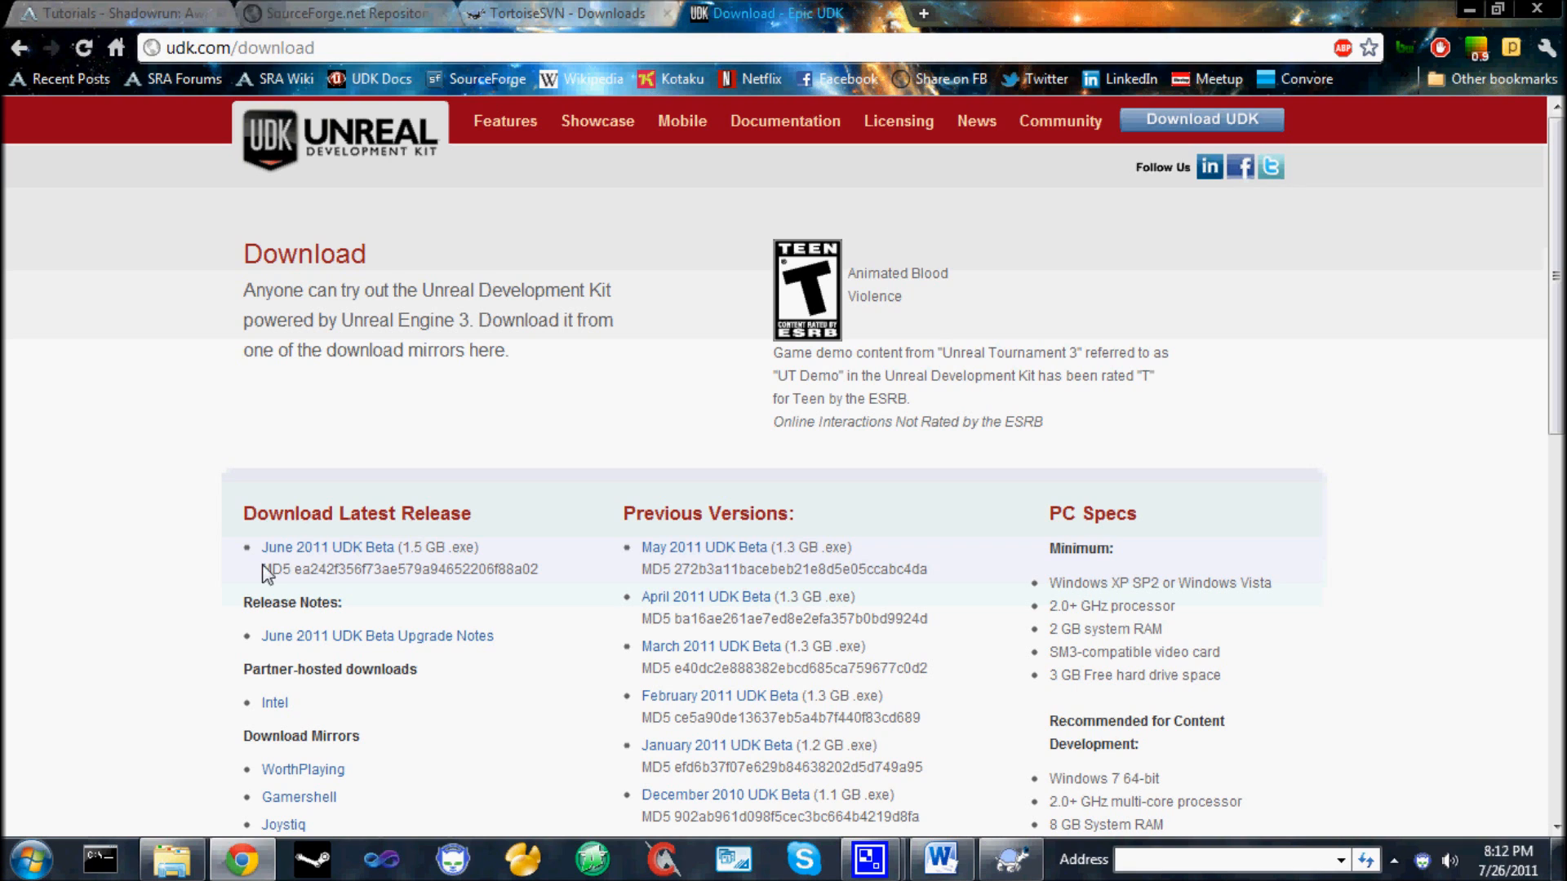
# Examine the existing SRA_UDK_Development working copy on Local Disk (C:) and its UDK subfolder, and return to the drive's root.
pyautogui.click(171, 859)
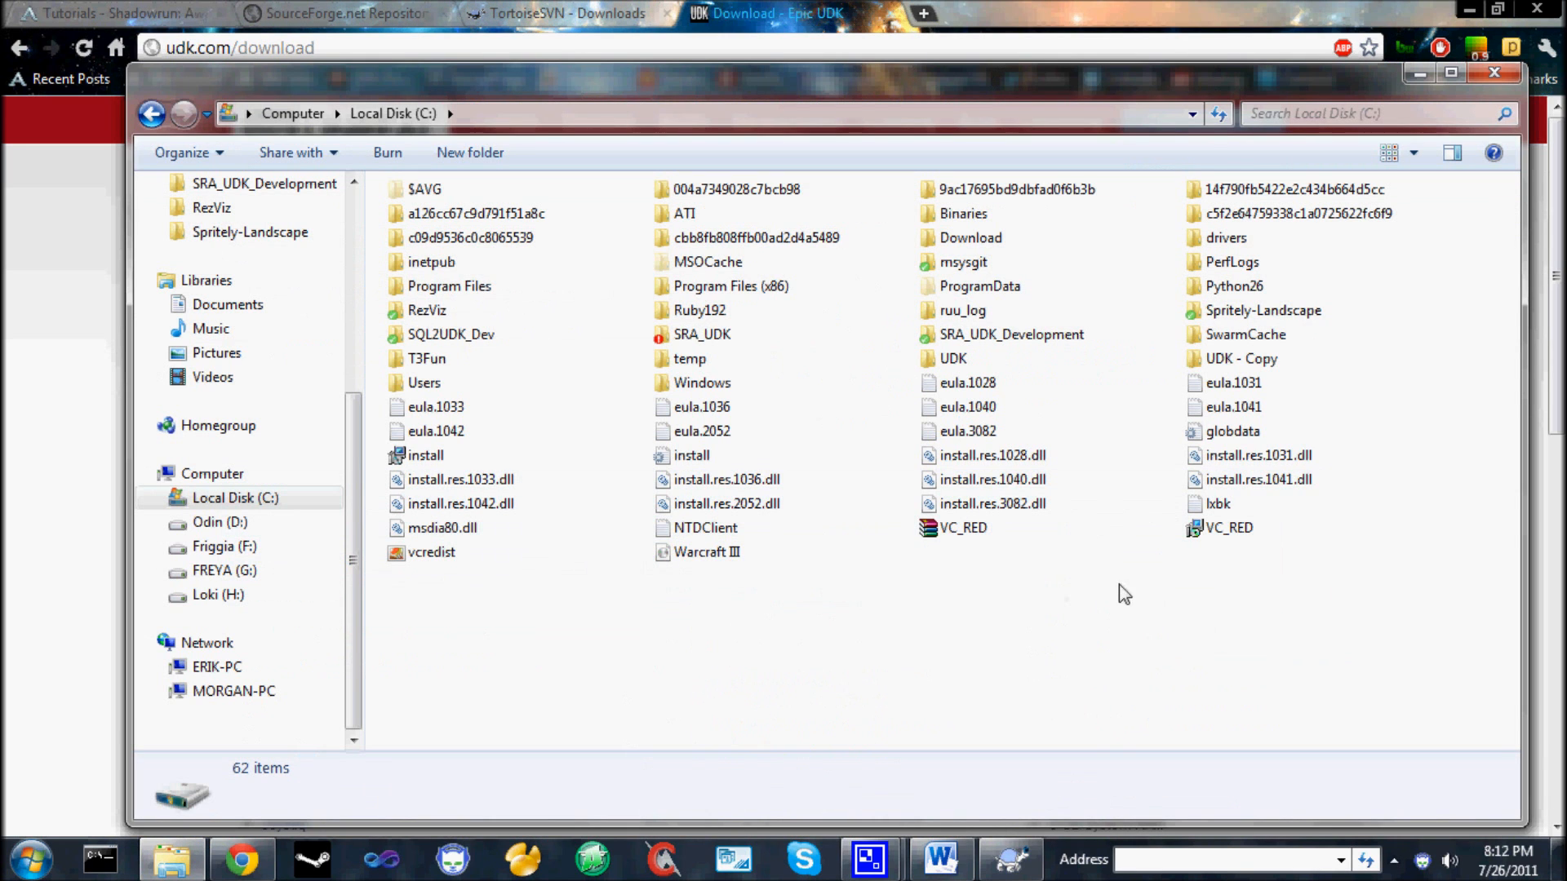
pyautogui.doubleClick(998, 339)
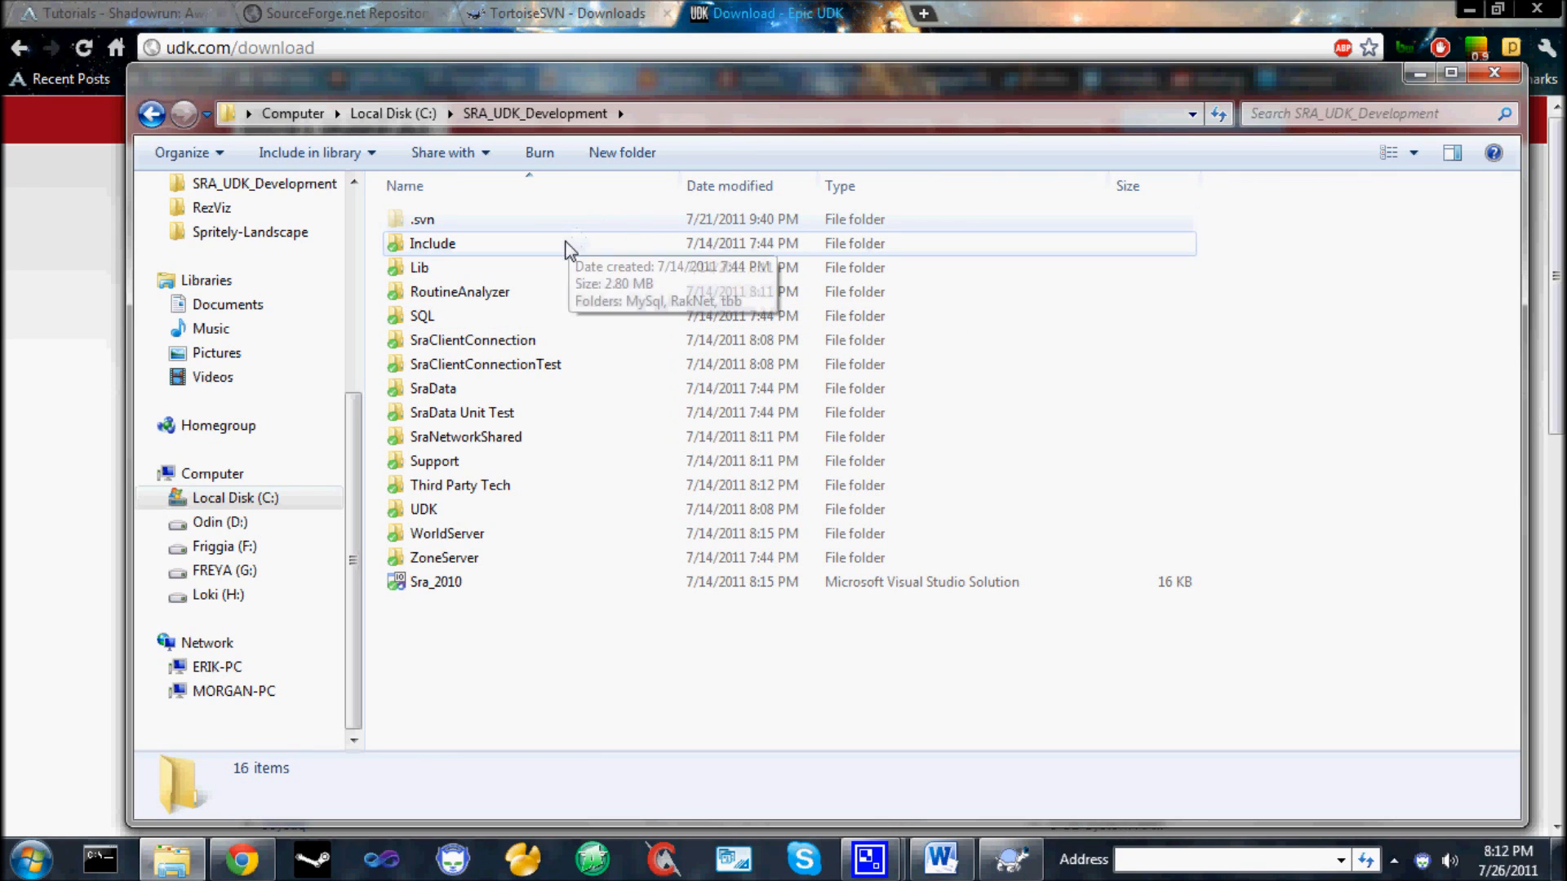
pyautogui.doubleClick(497, 514)
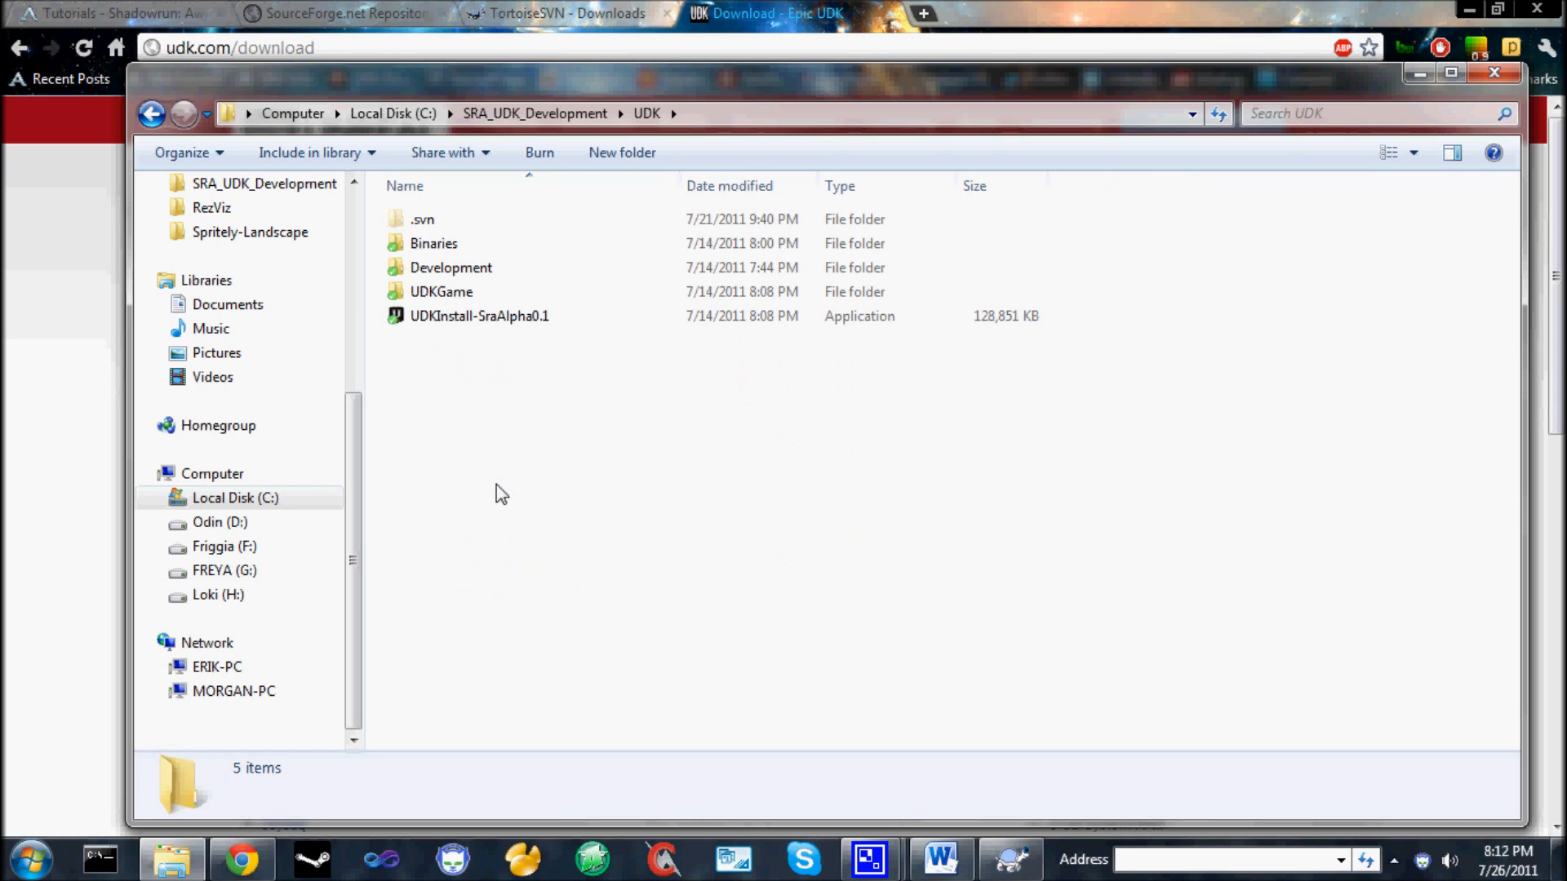
pyautogui.click(536, 110)
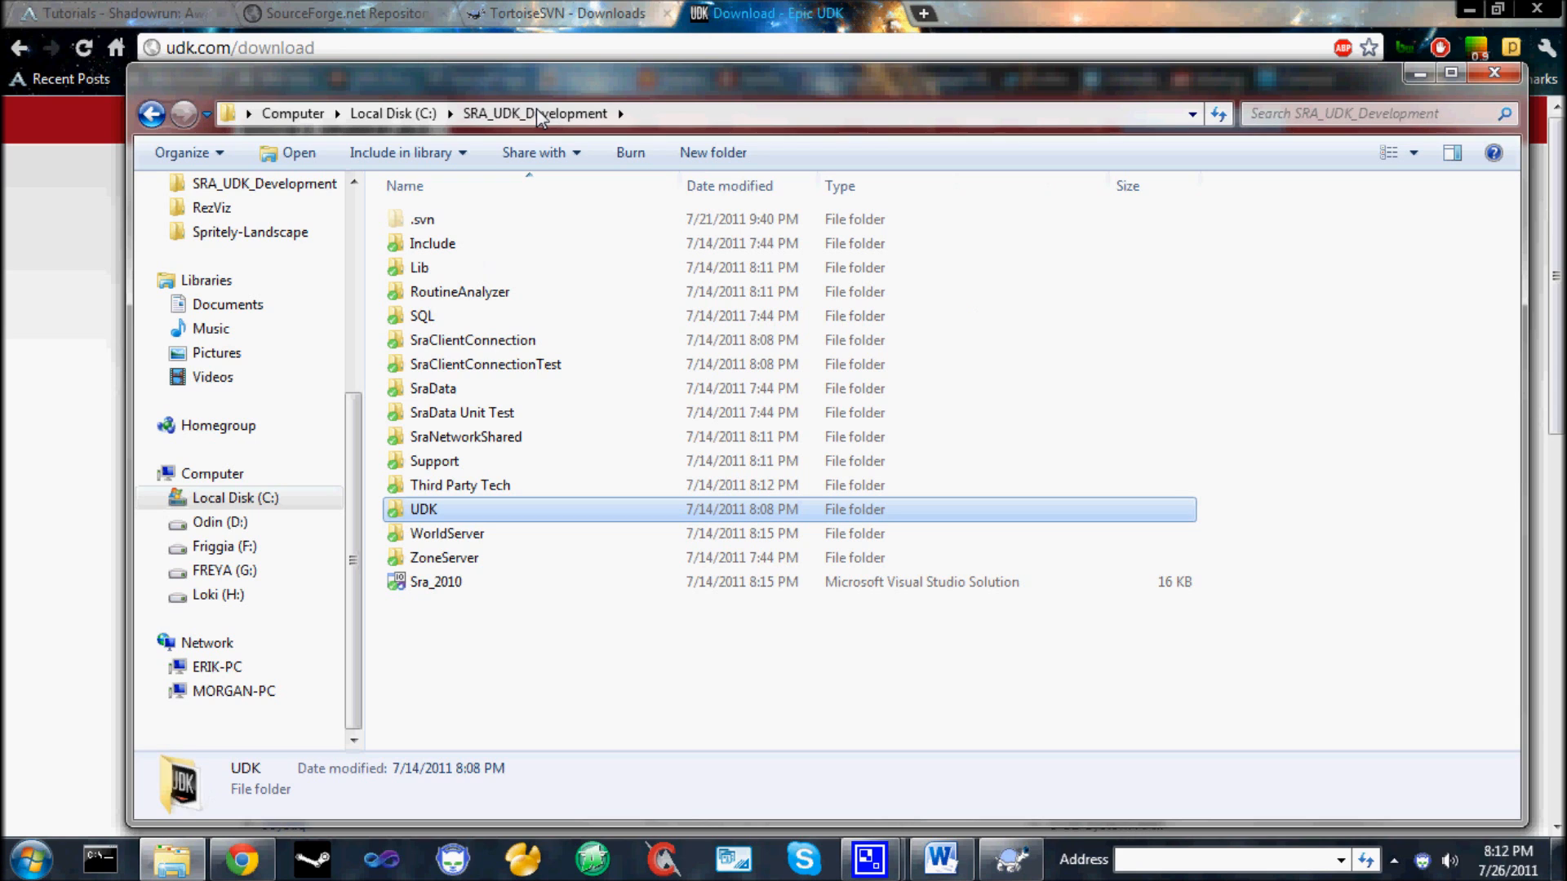
pyautogui.click(408, 116)
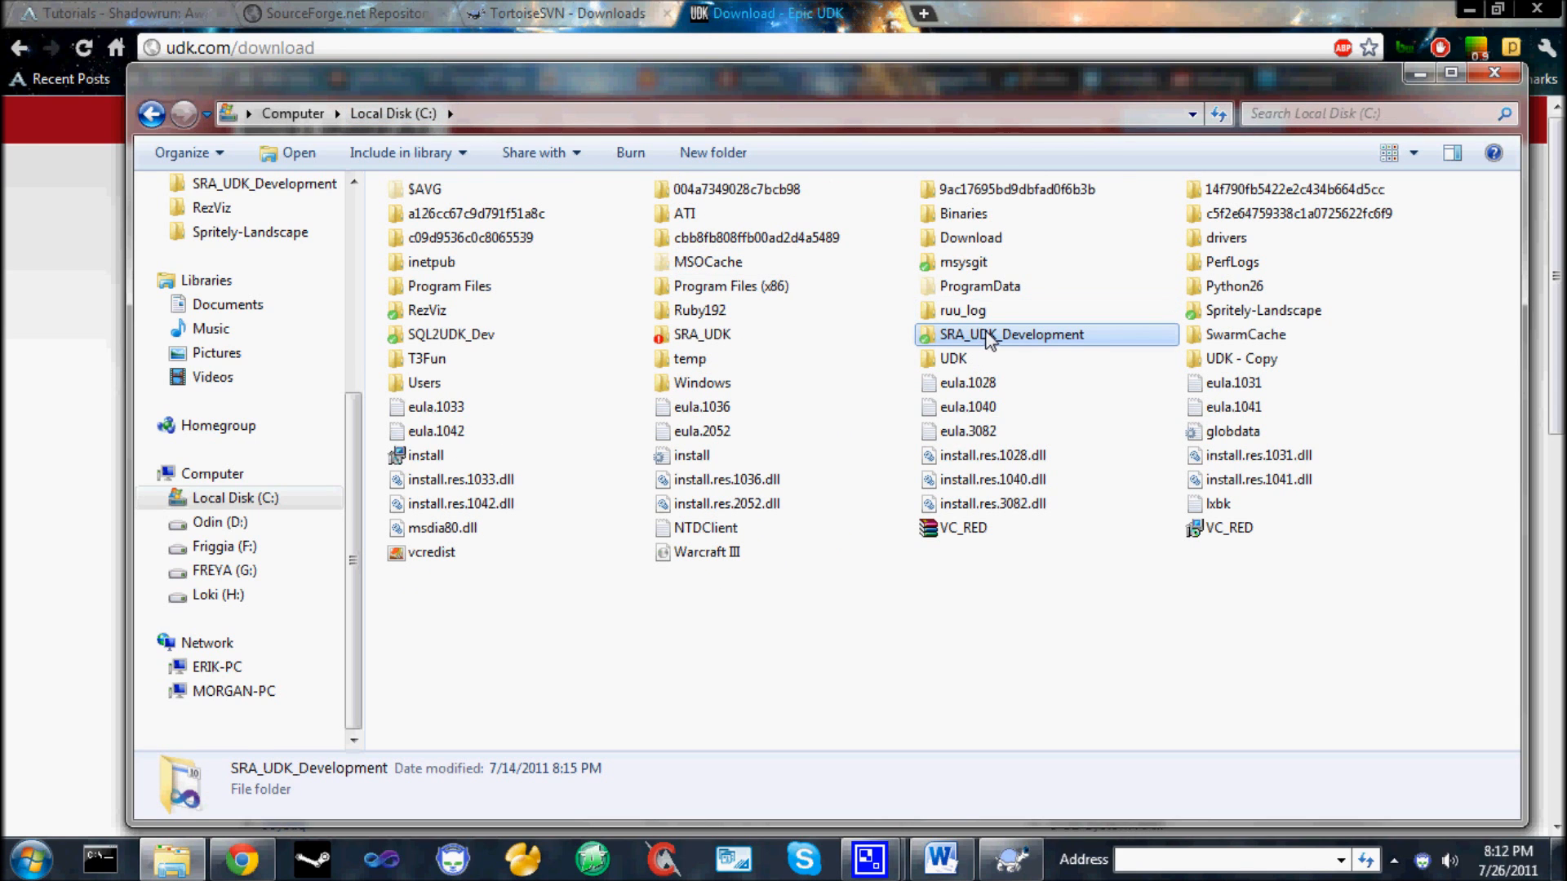
pyautogui.moveTo(990, 339)
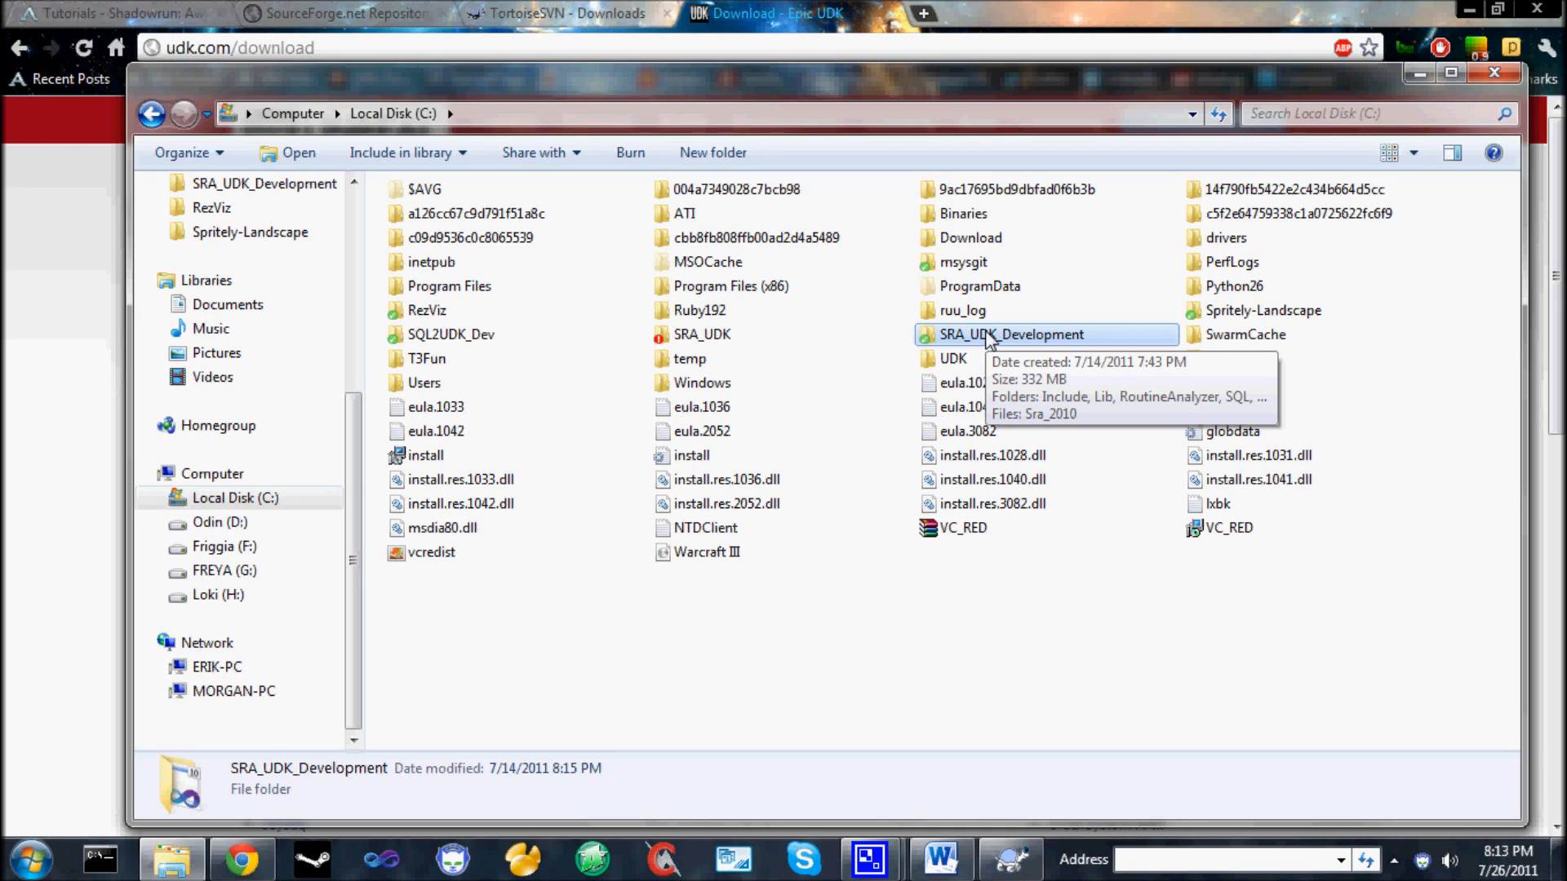
# Update the SRA_UDK_Development working copy from the SVN repository and close the finished update report.
pyautogui.rightClick(930, 338)
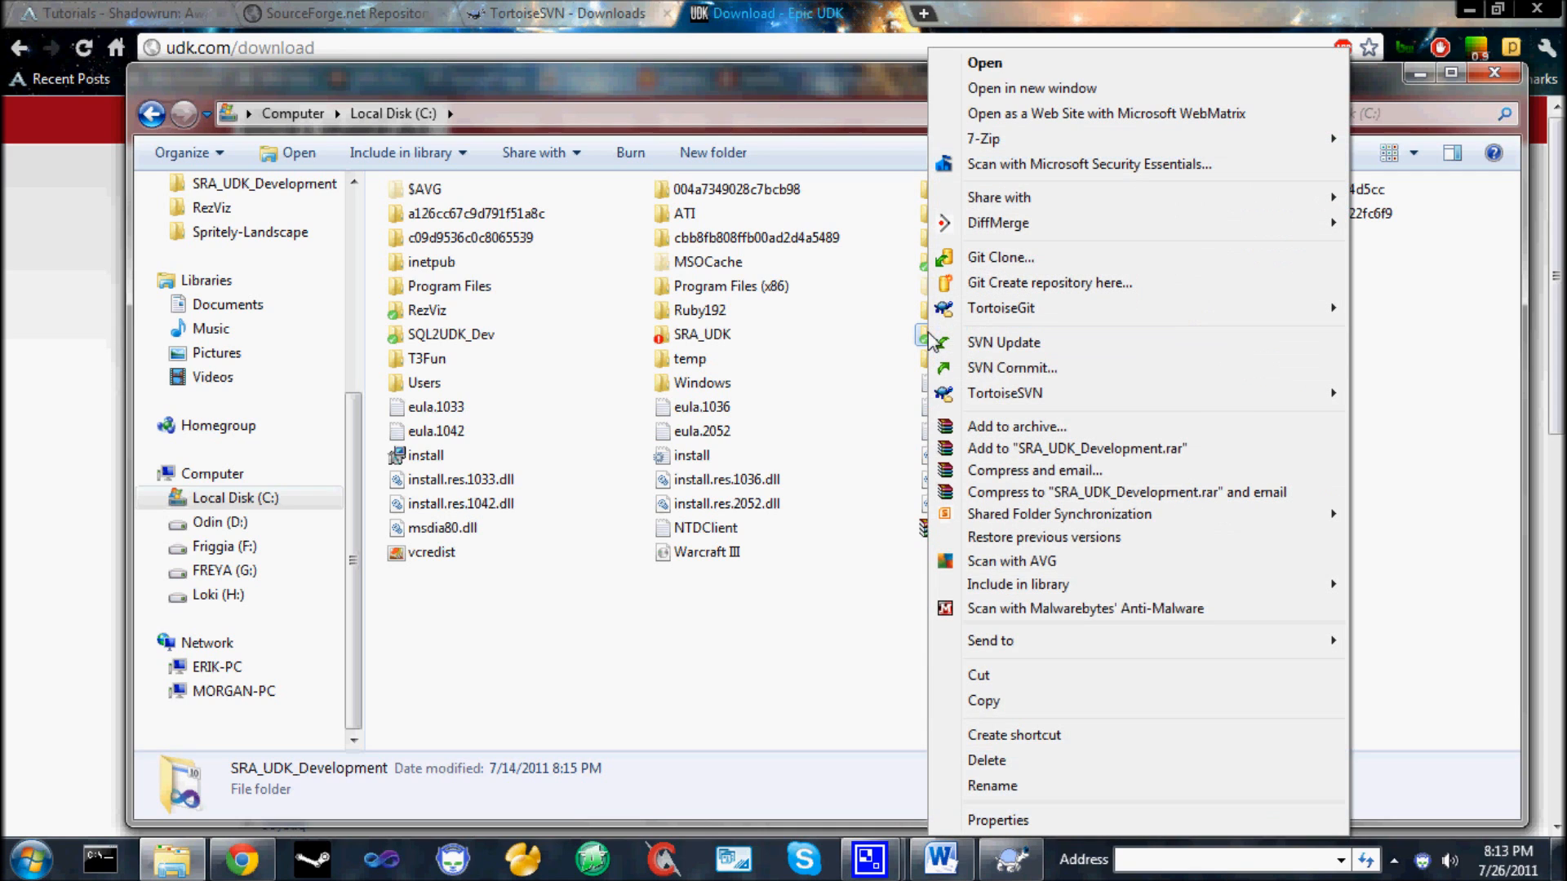
pyautogui.click(1051, 346)
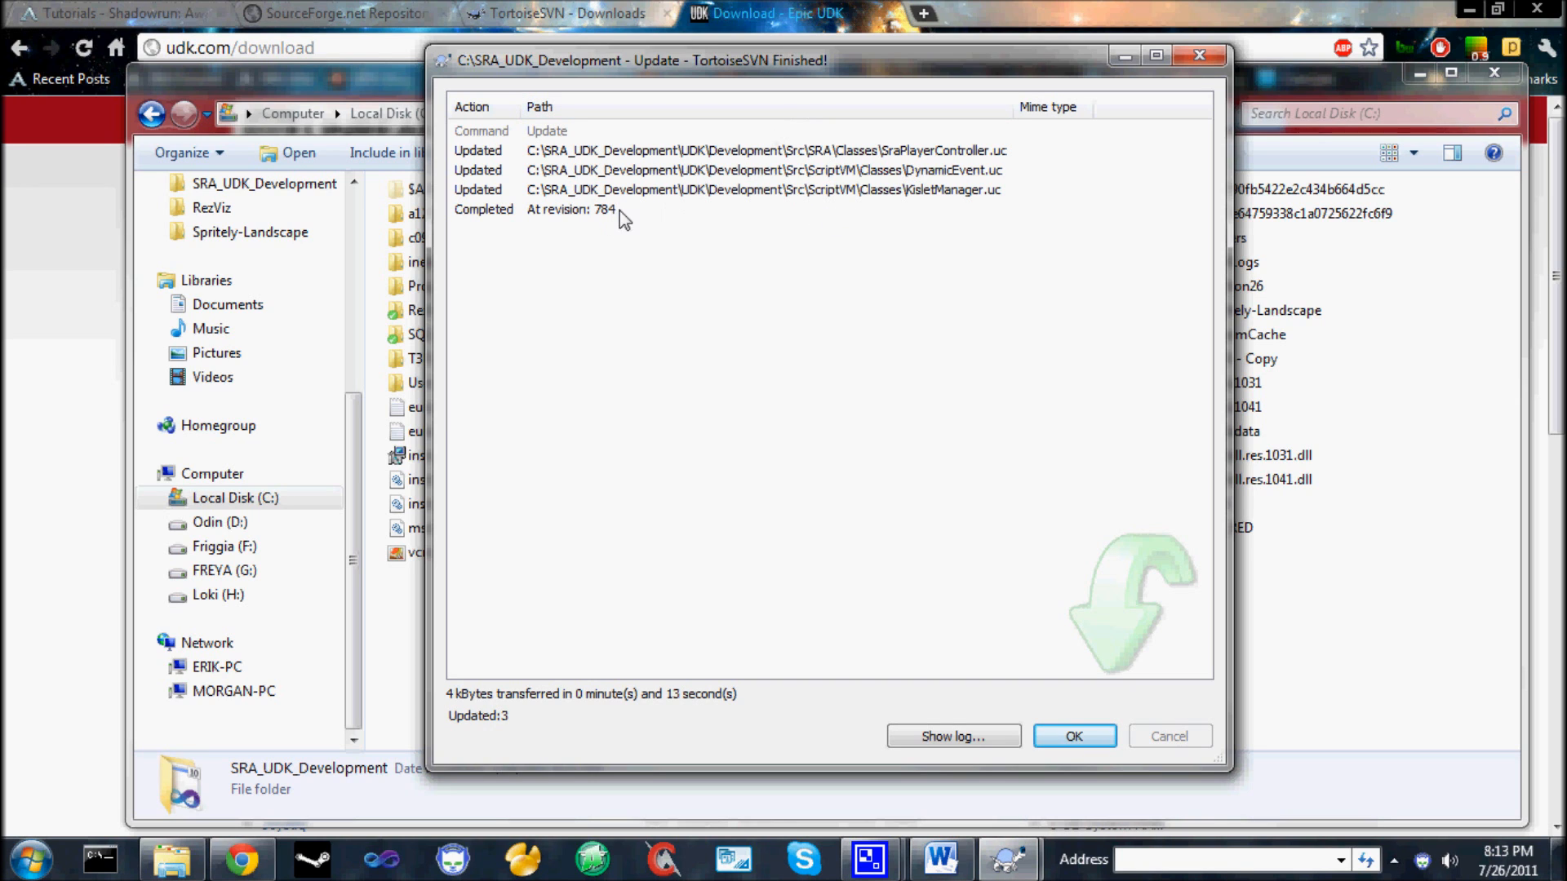
pyautogui.click(1083, 737)
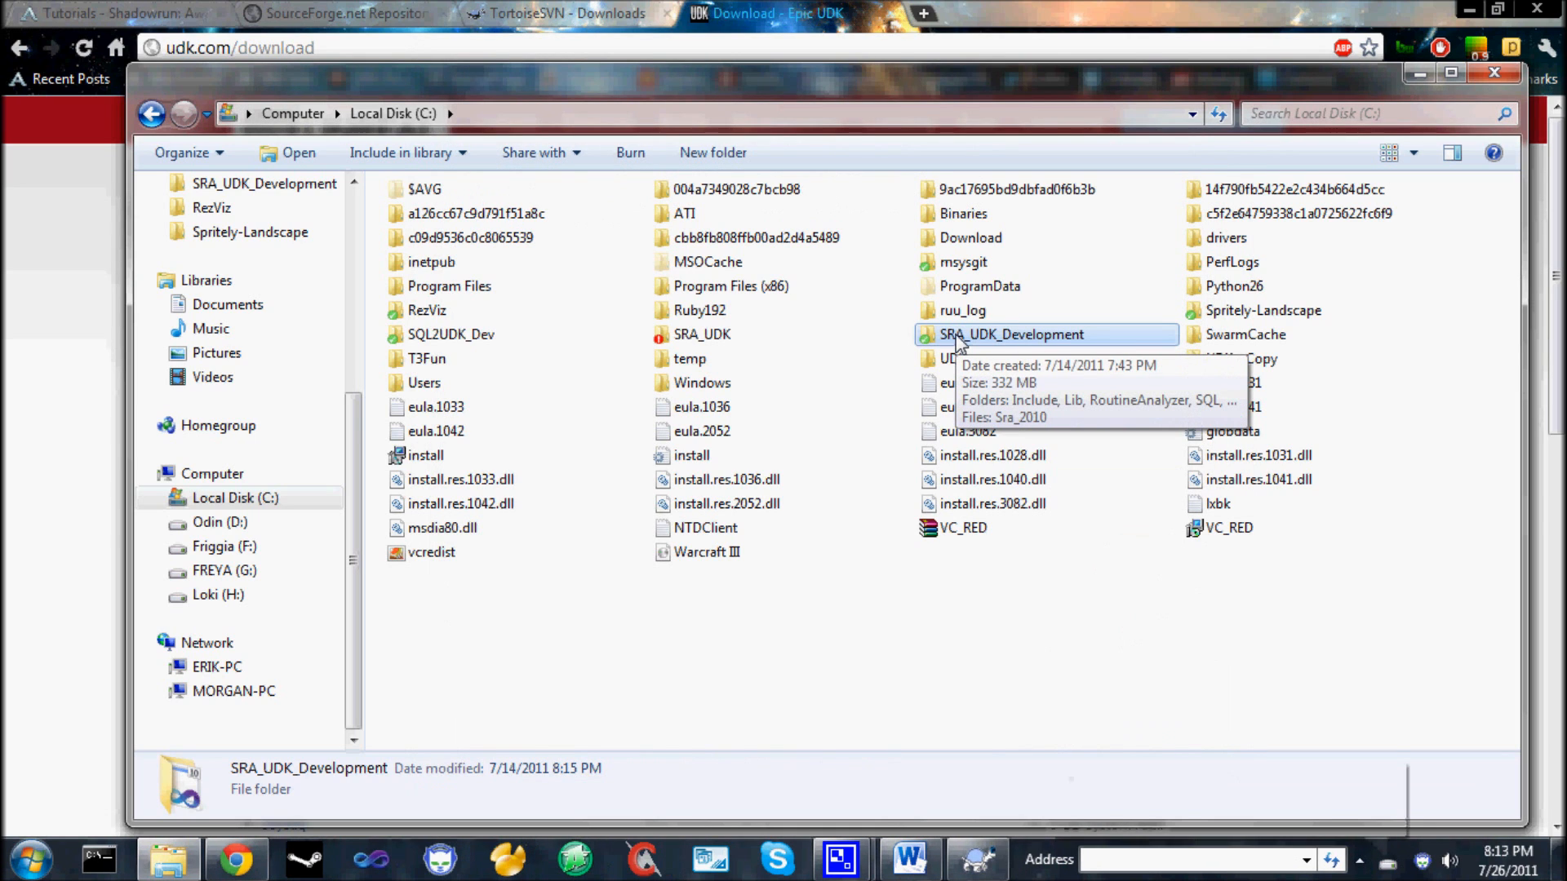
pyautogui.click(1383, 775)
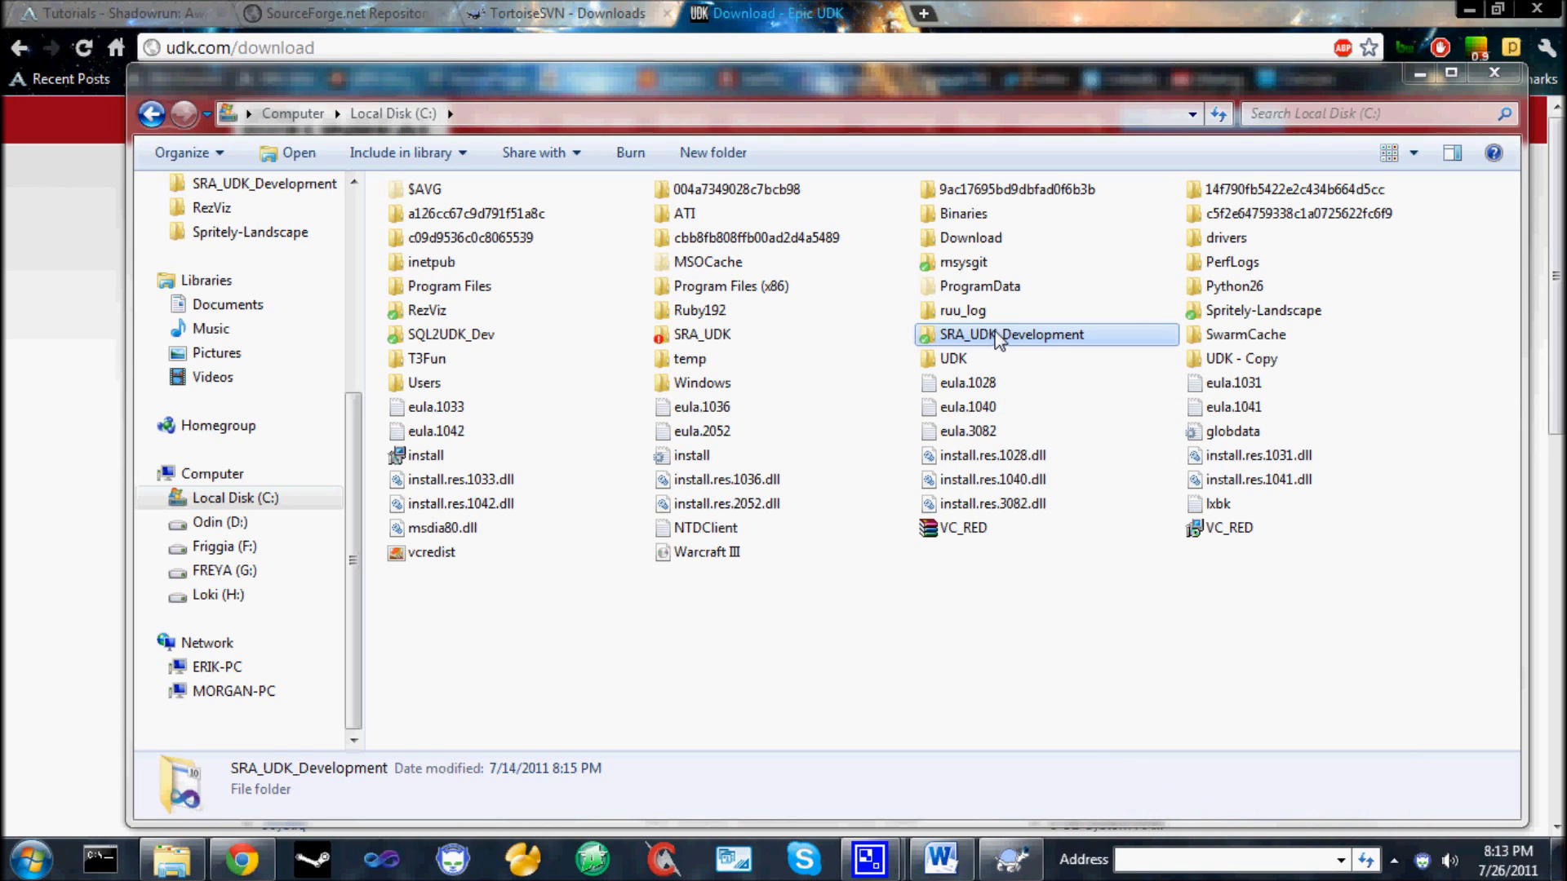
# Return to the TortoiseSVN website in the browser and look over its home page for news and support resources.
pyautogui.click(571, 16)
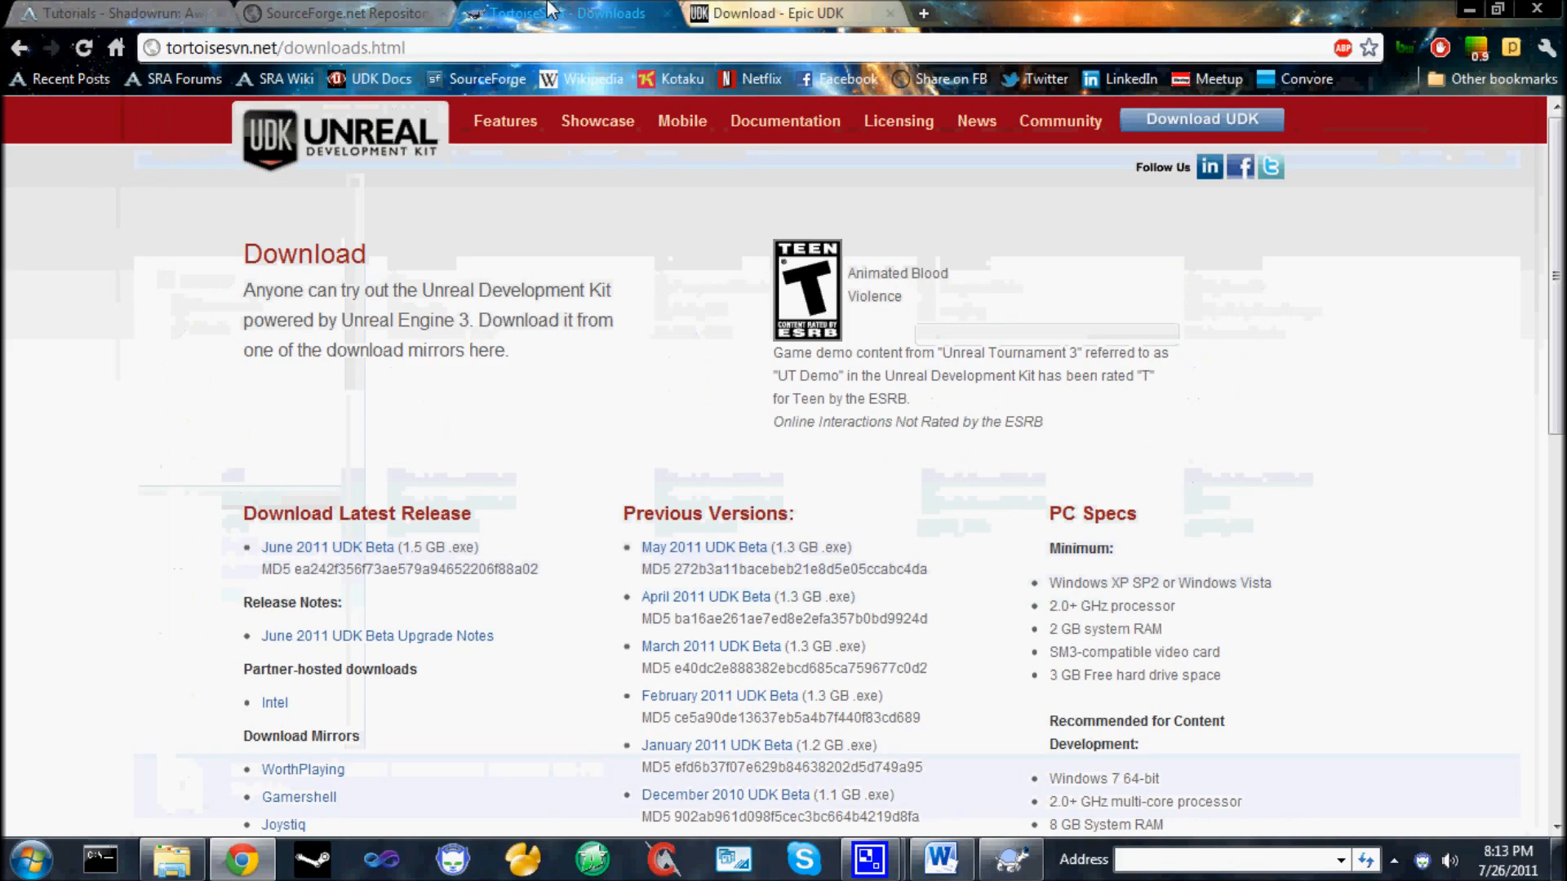
pyautogui.scroll(6, 612, 210)
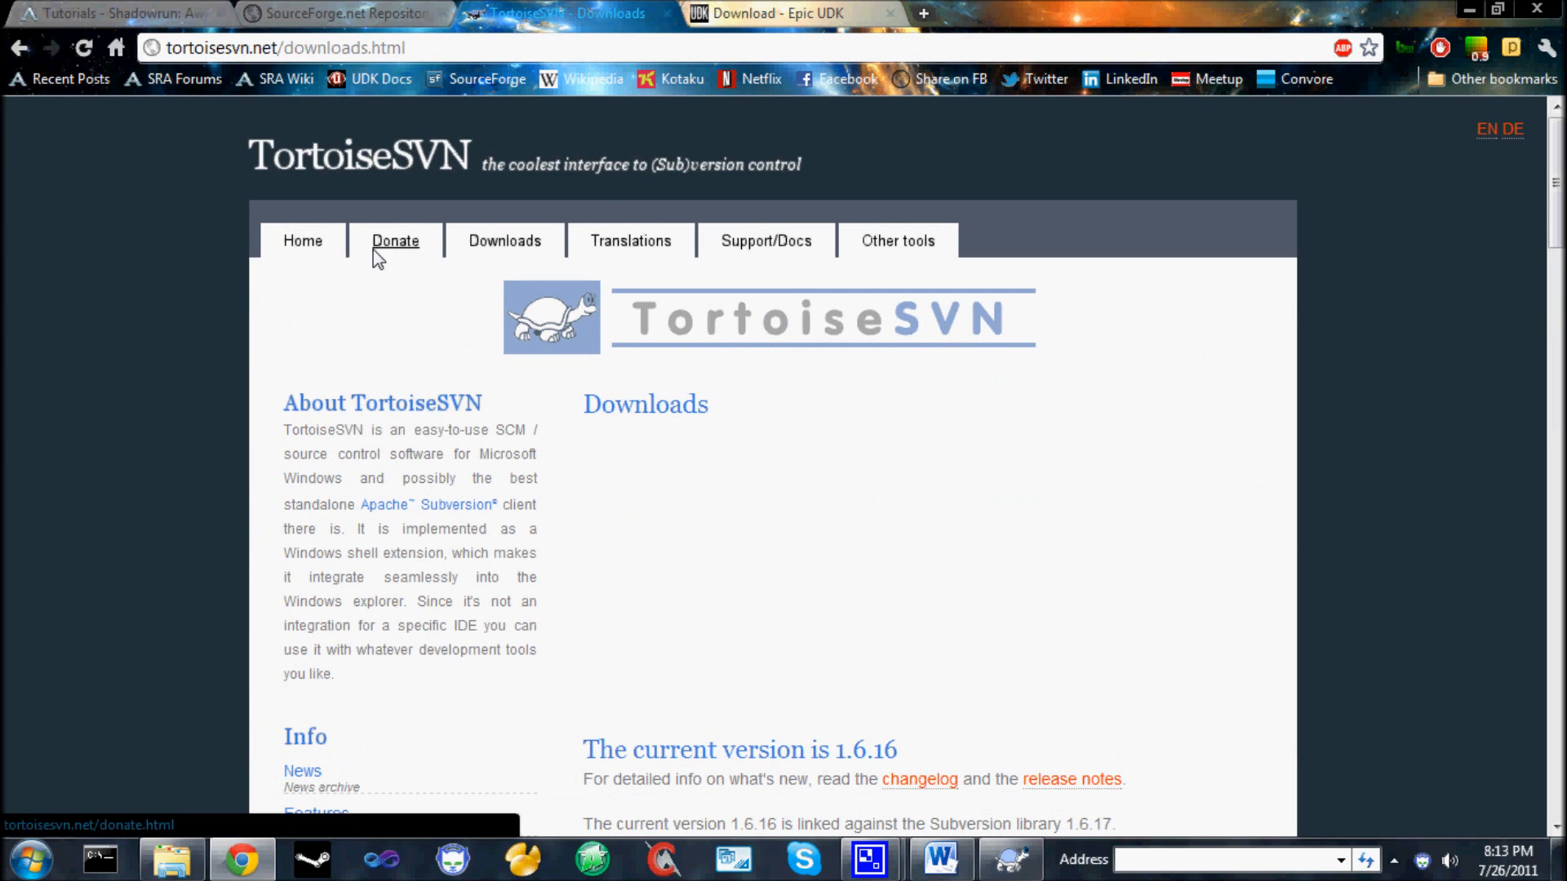
pyautogui.click(303, 241)
pyautogui.scroll(-5, 834, 277)
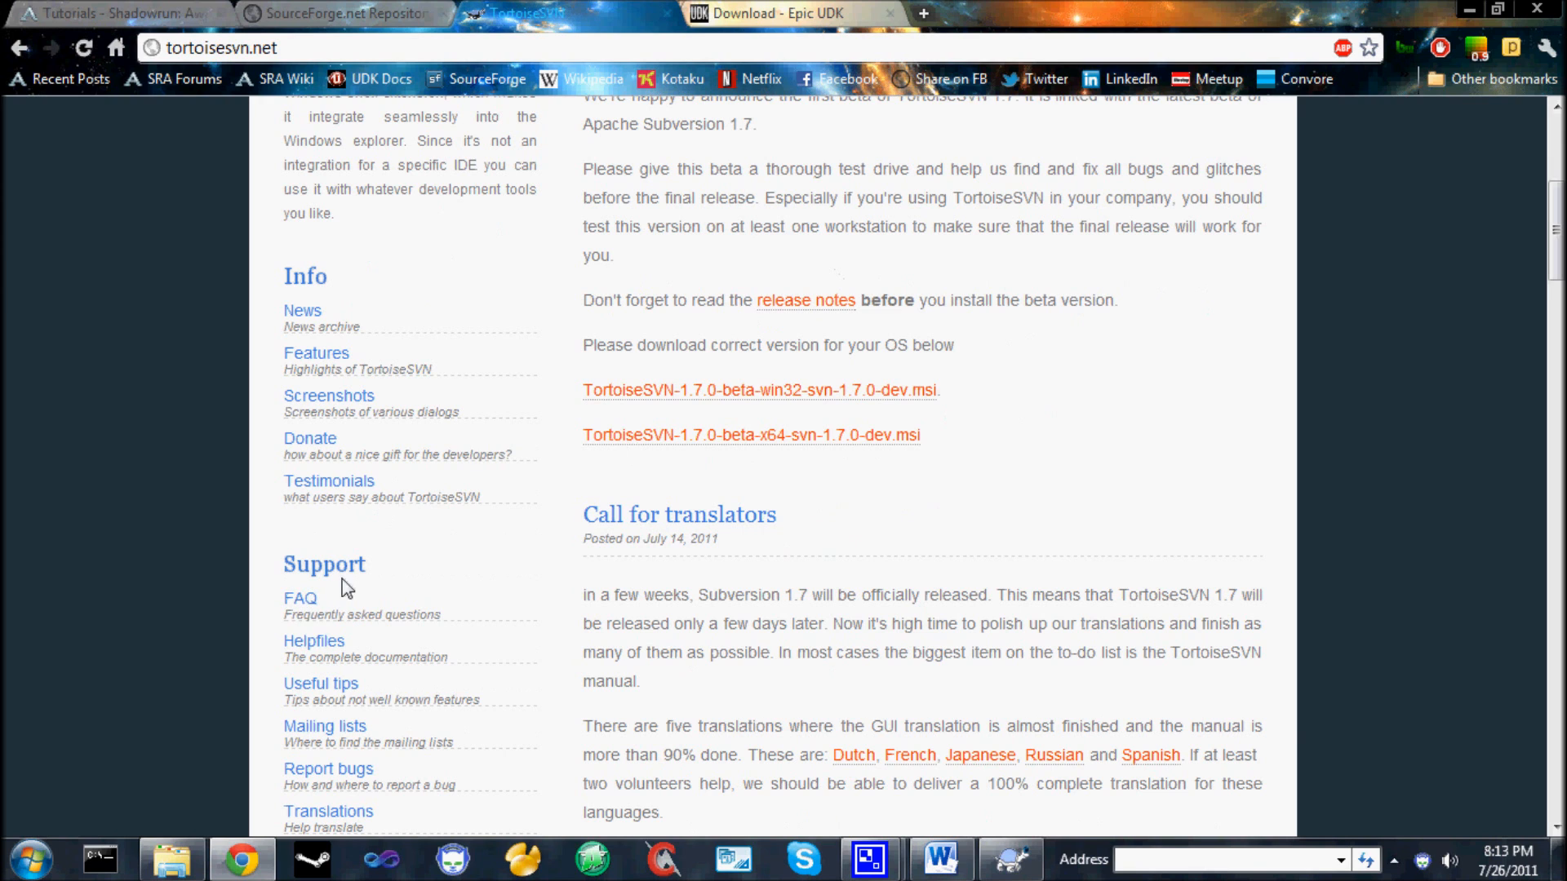
pyautogui.scroll(5, 545, 487)
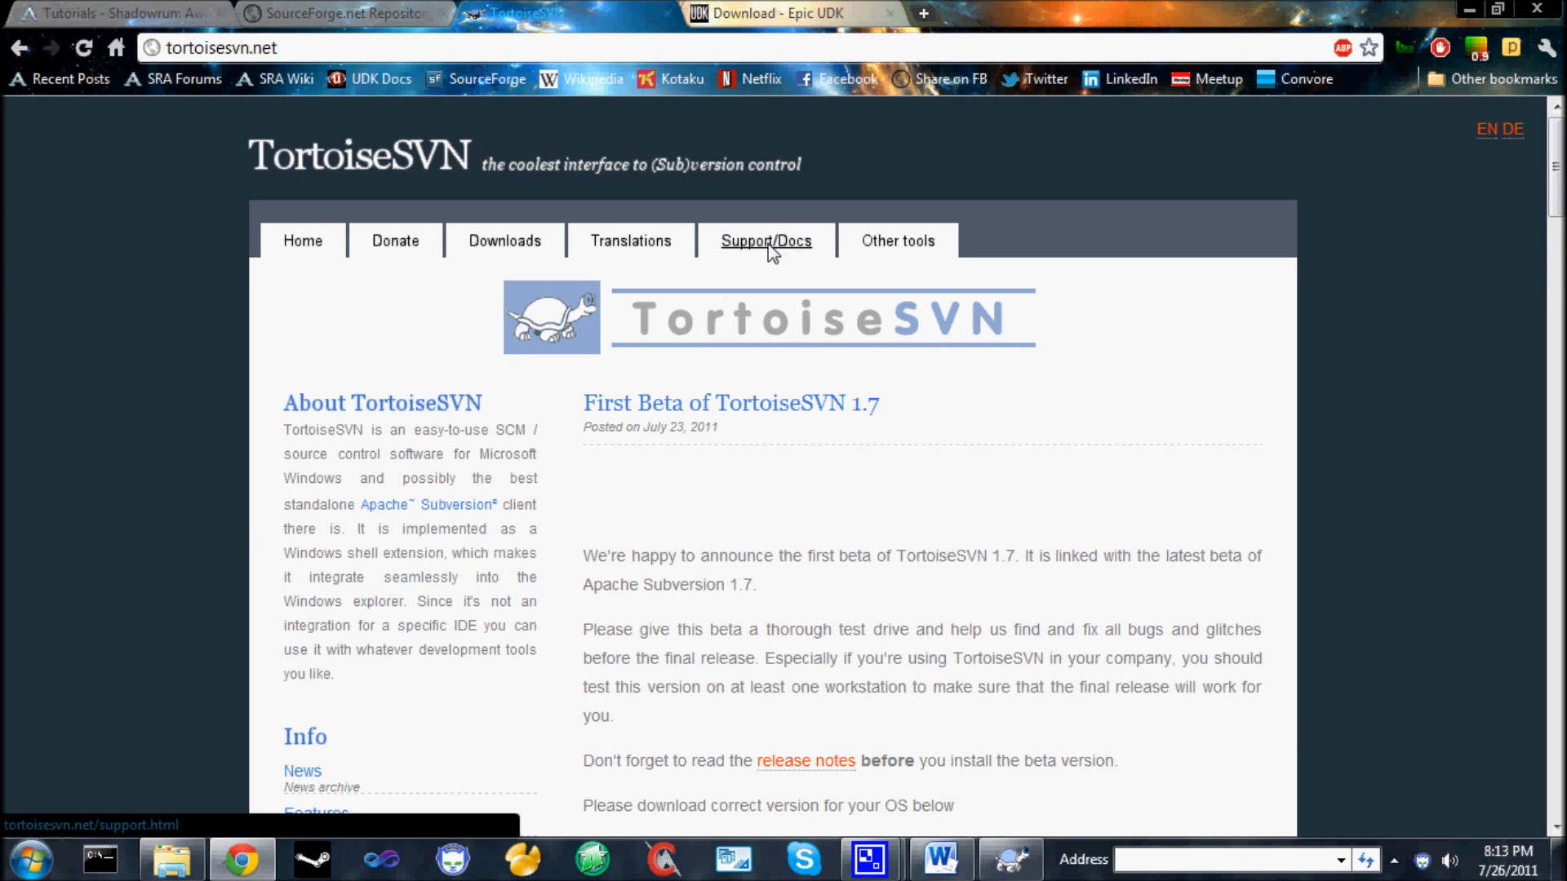
# Close the UDK download page and bring back the Local Disk (C:) folder window with nothing selected.
pyautogui.click(891, 14)
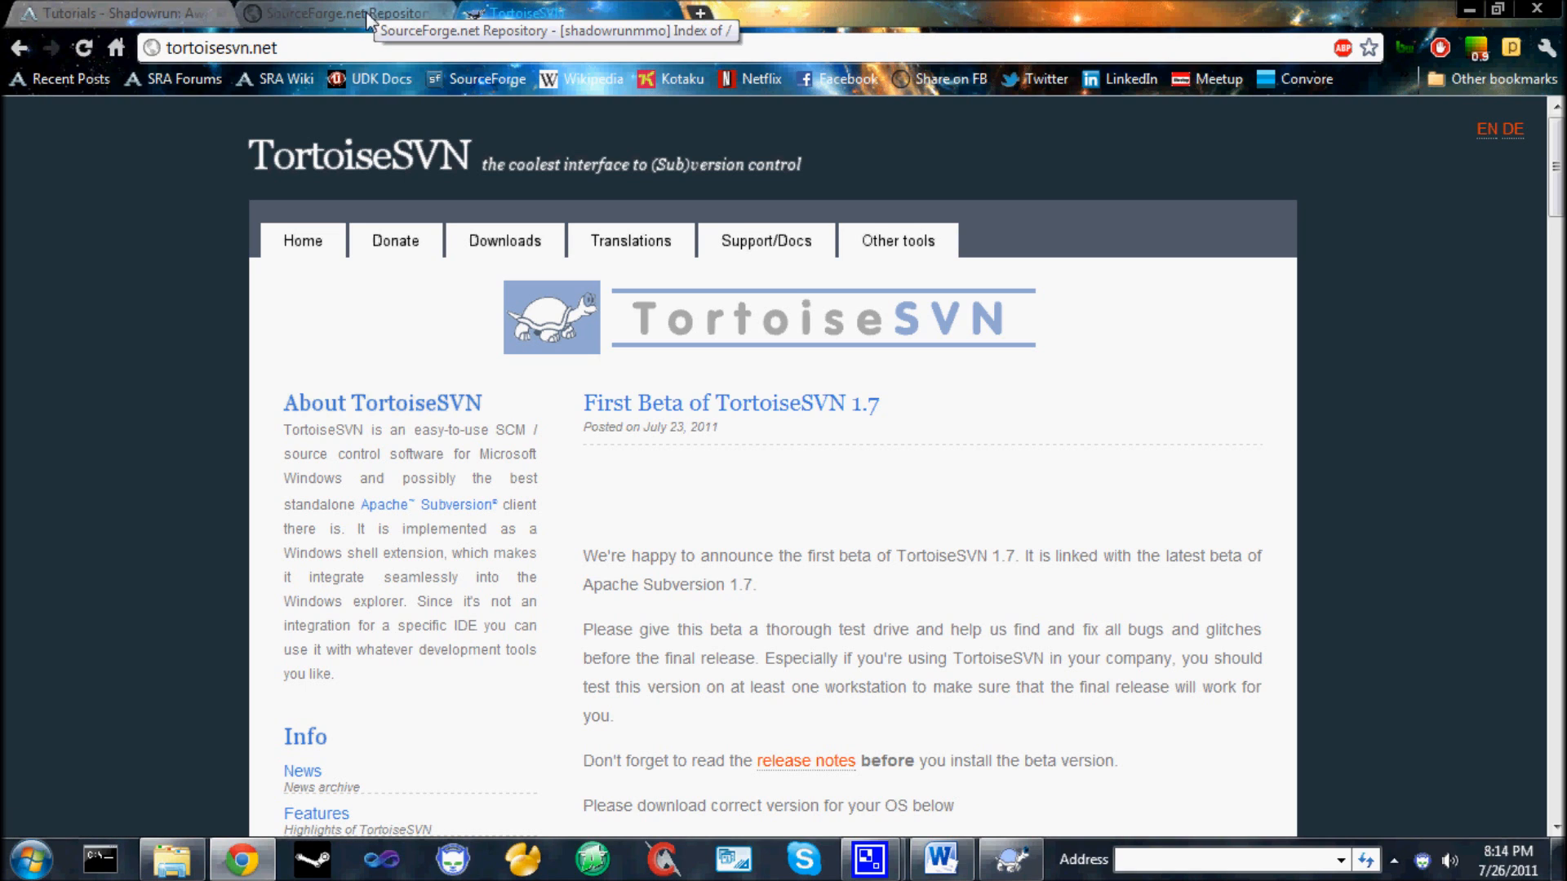
pyautogui.moveTo(171, 871)
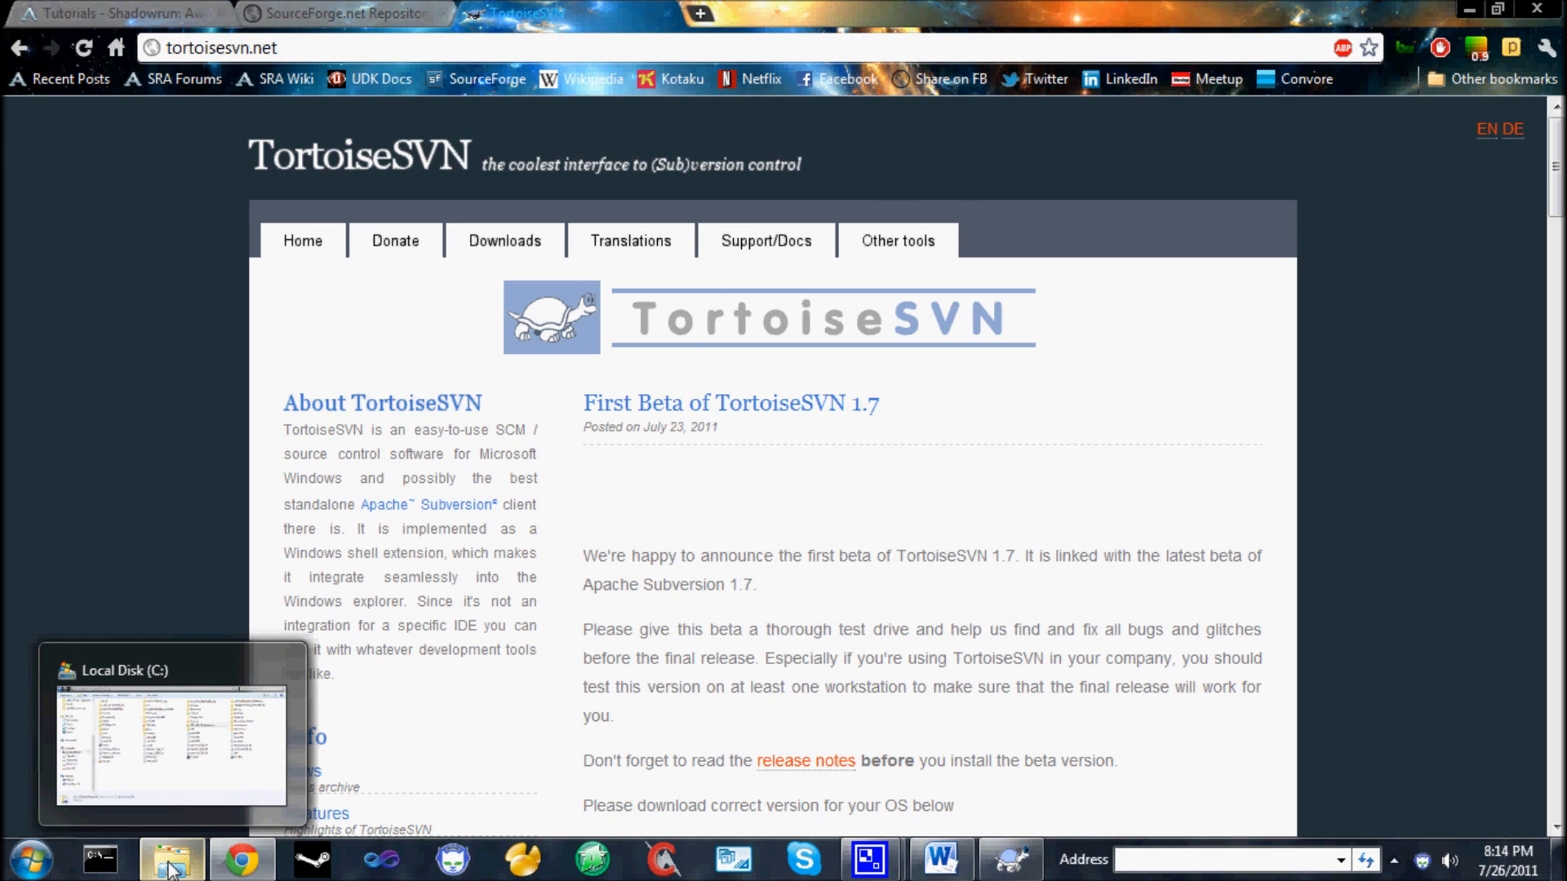
pyautogui.click(171, 870)
pyautogui.click(960, 664)
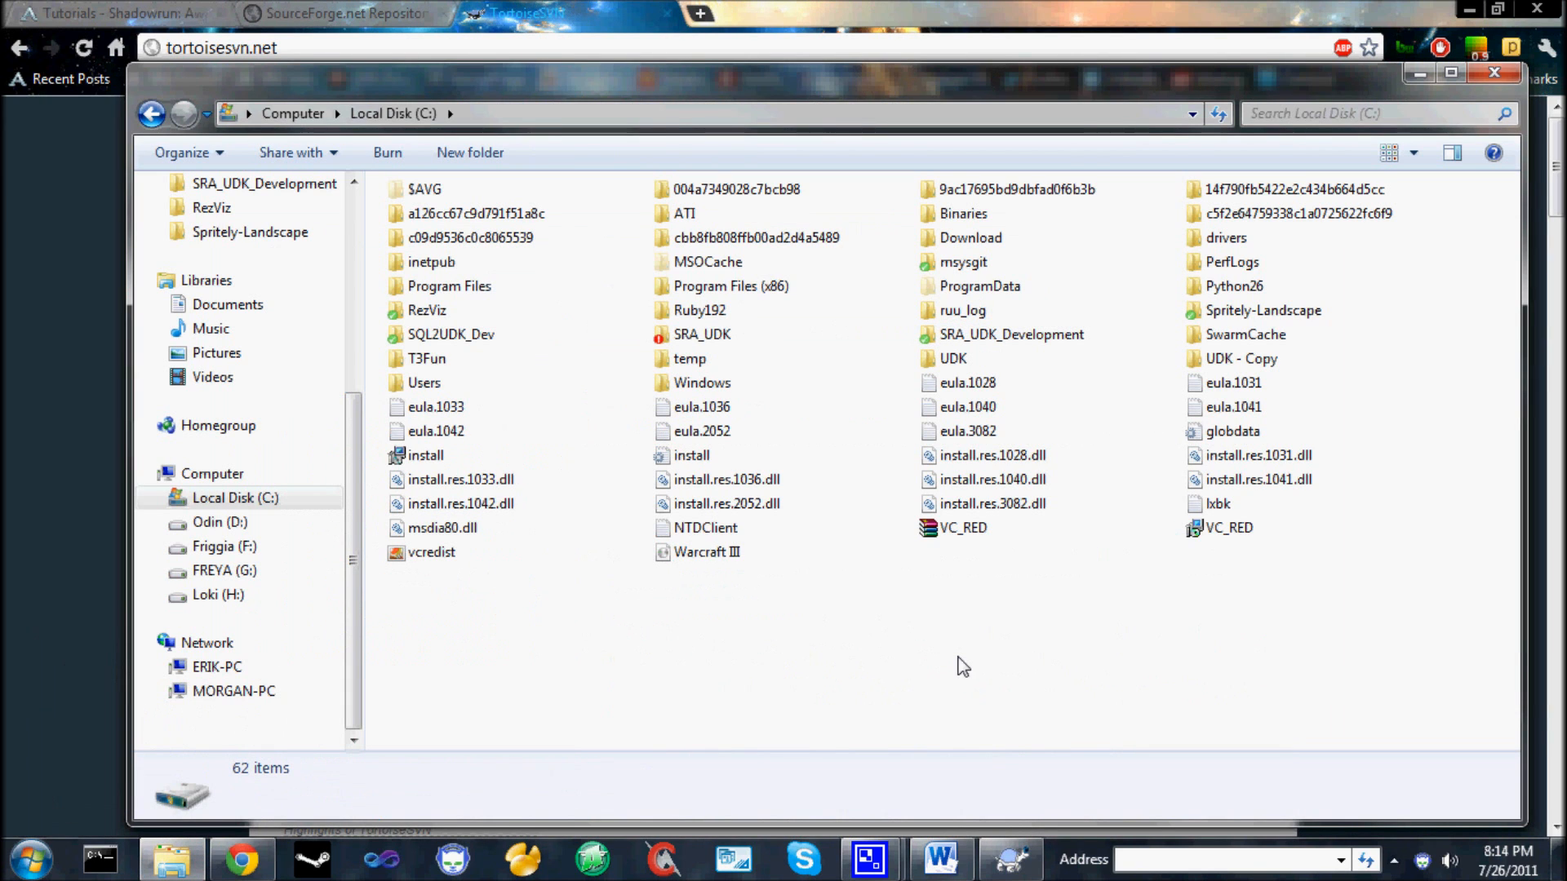
# From the Shadowrun: Awakened Tutorials wiki page, go to the project forums and open the Unreal Development Kit (UDK) board.
pyautogui.click(168, 18)
pyautogui.scroll(12, 271, 277)
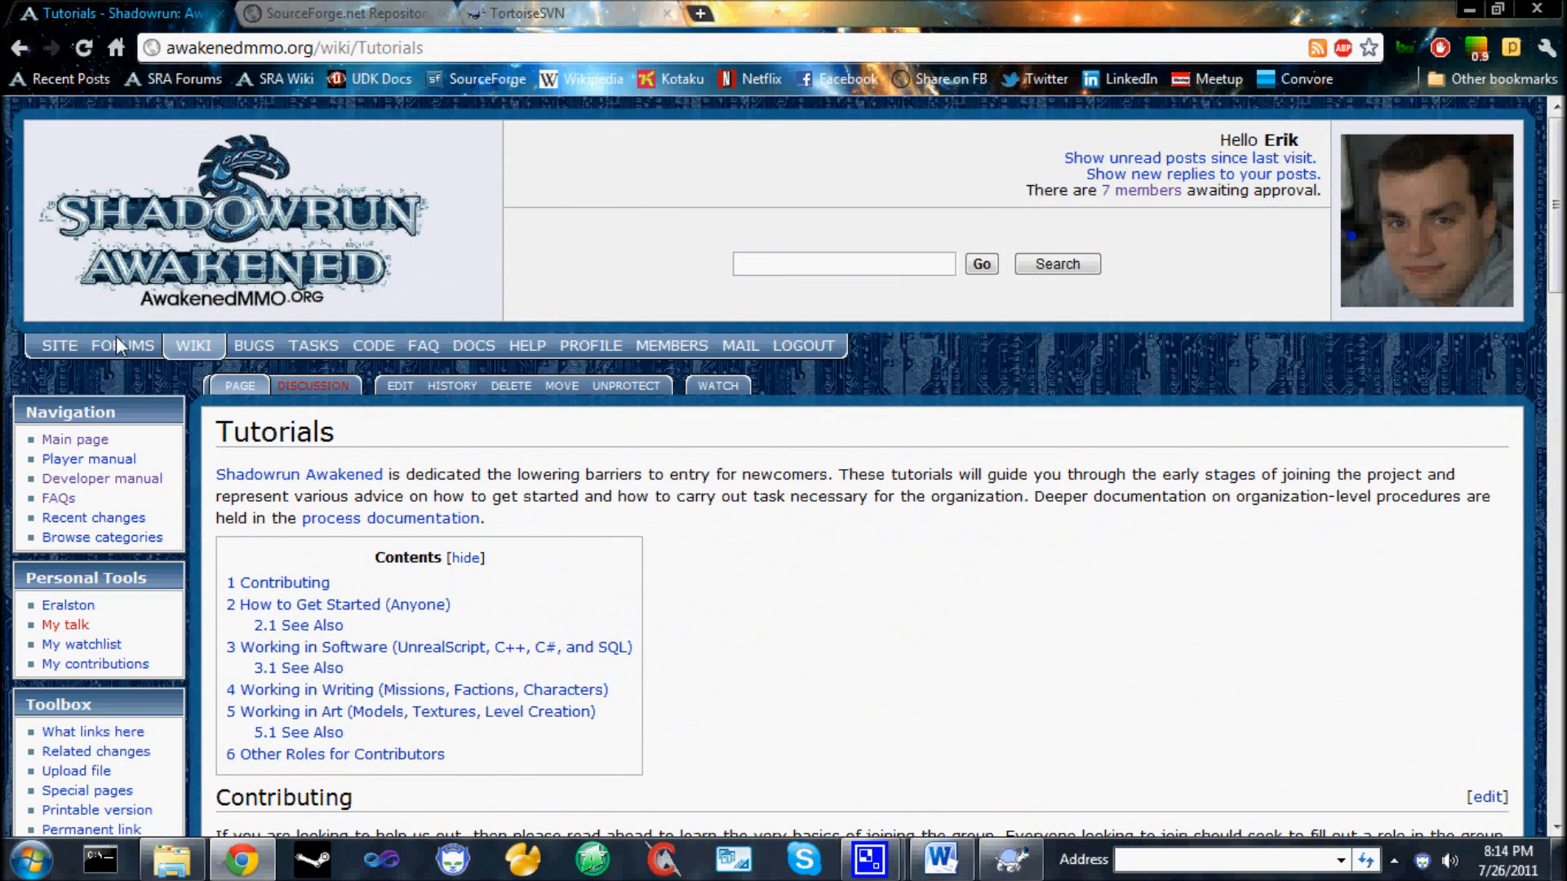
pyautogui.click(114, 344)
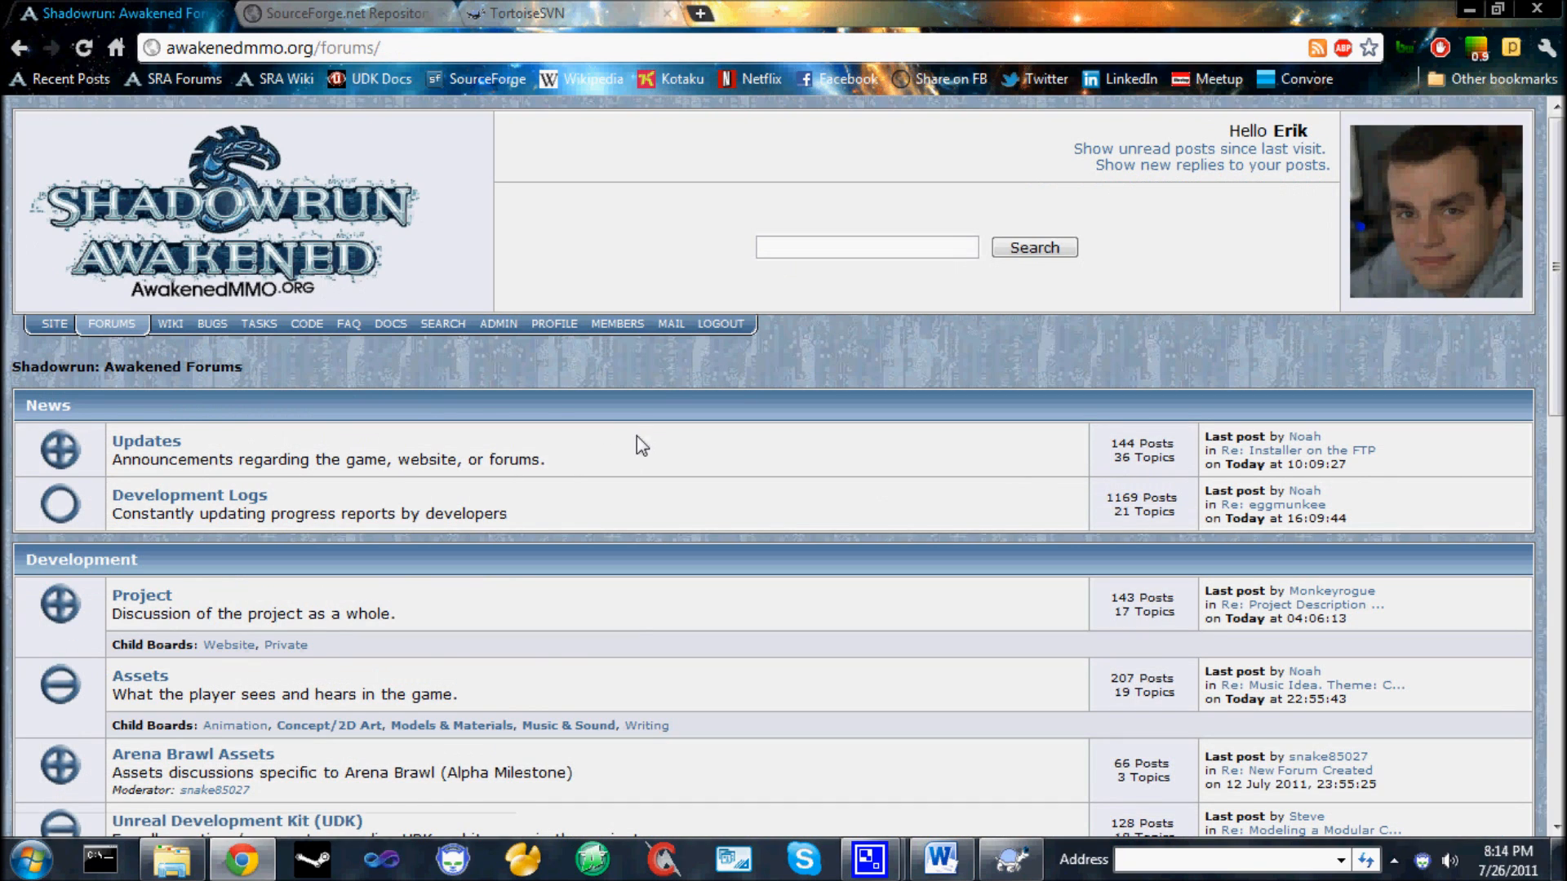
pyautogui.scroll(-3, 635, 436)
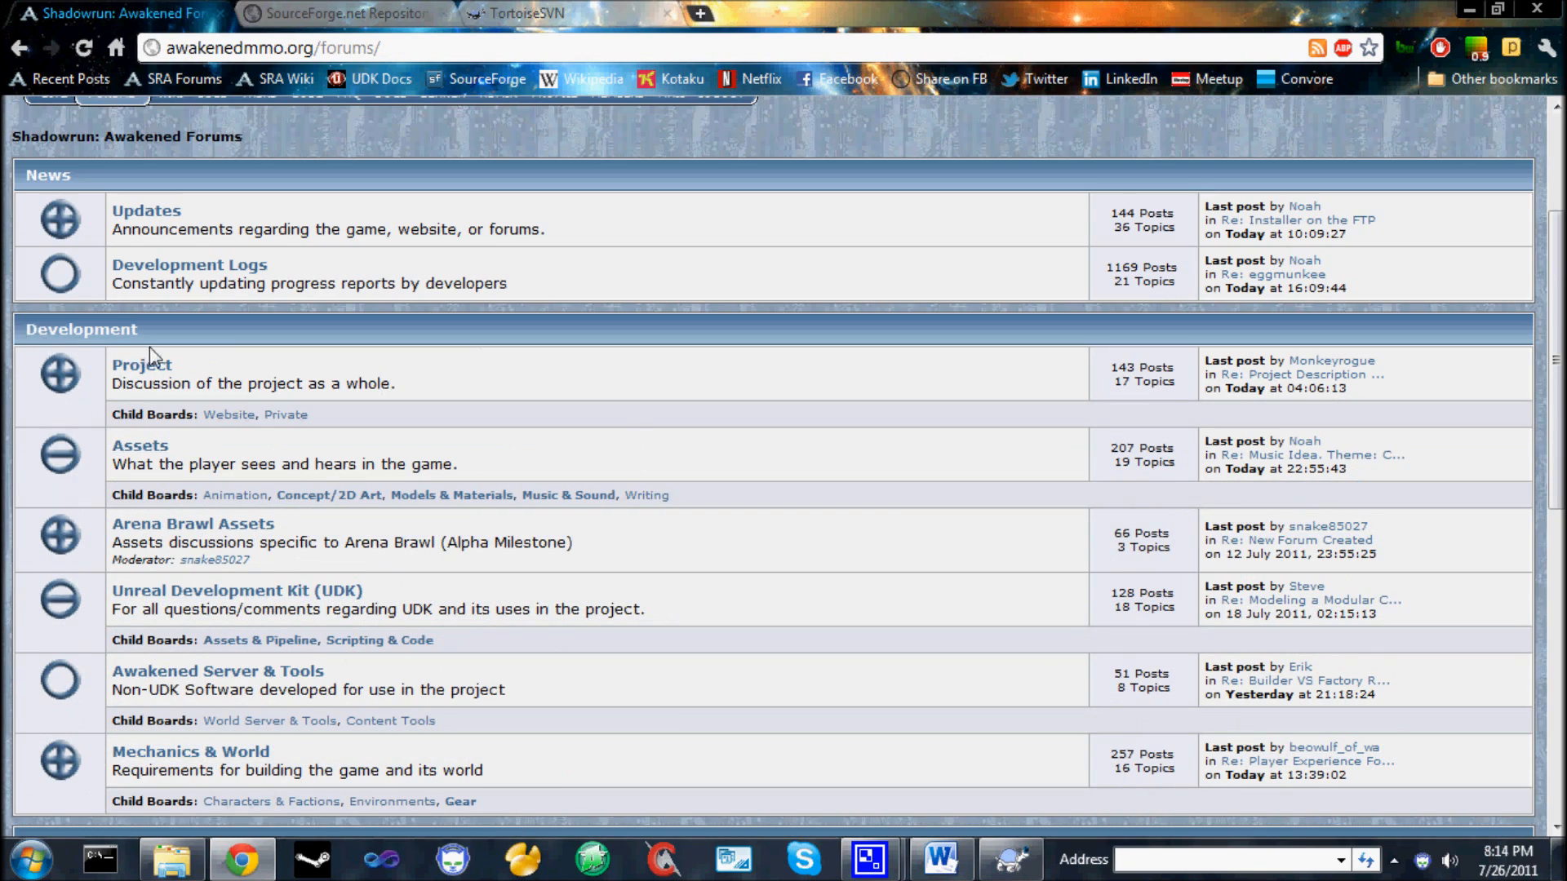
pyautogui.click(327, 596)
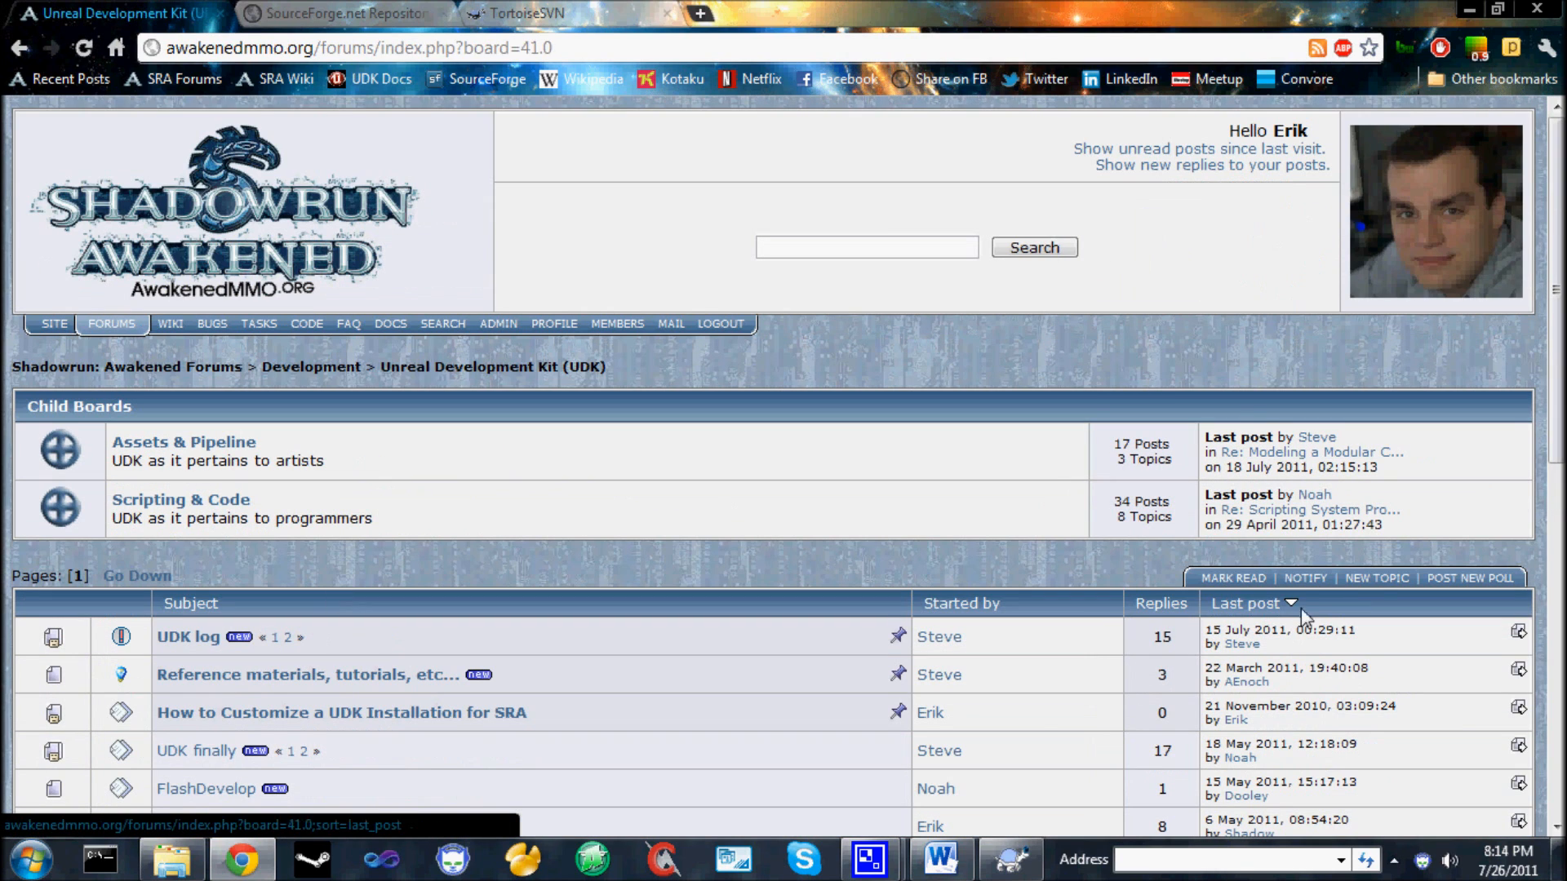